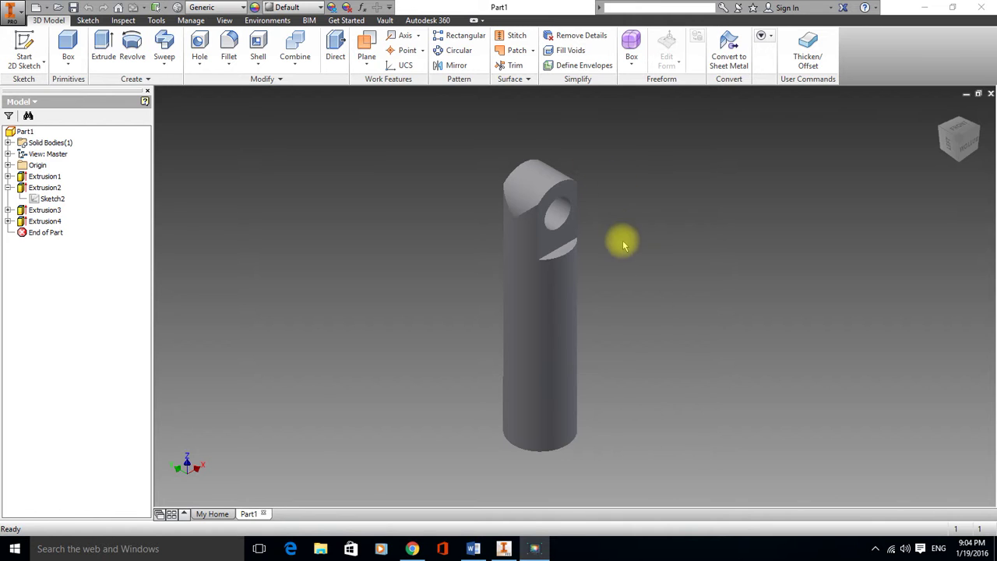
- Examine the rod drawing in the Word document and the finished rod model in Inventor from several angles
click(472, 549)
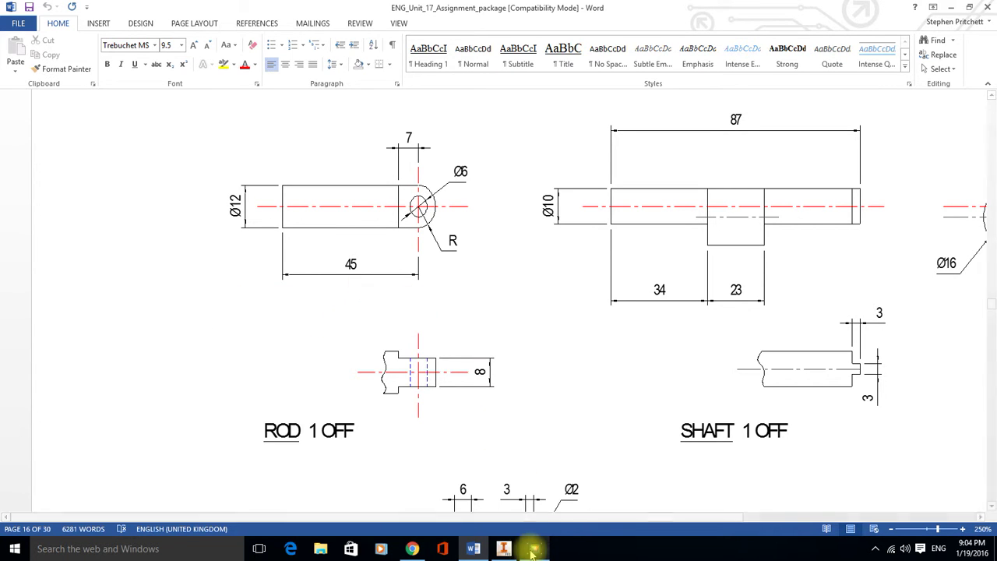
click(505, 550)
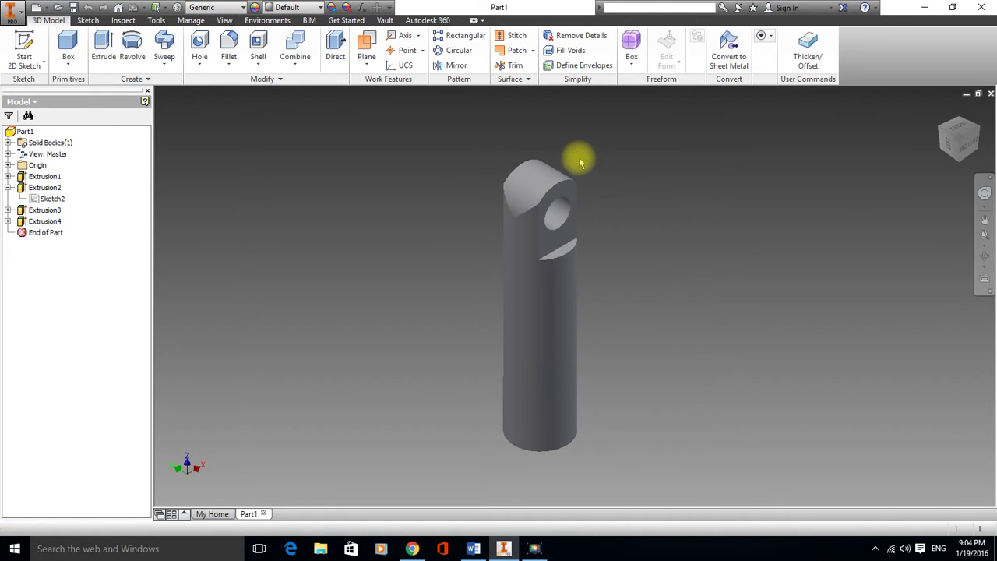
shift+middle_drag(583, 159, 717, 218)
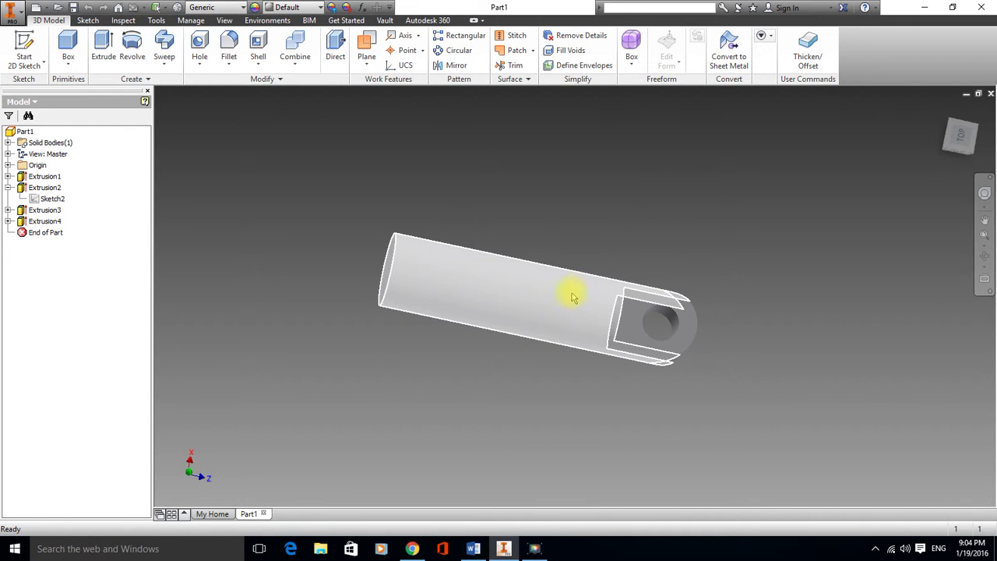
shift+middle_drag(573, 296, 574, 263)
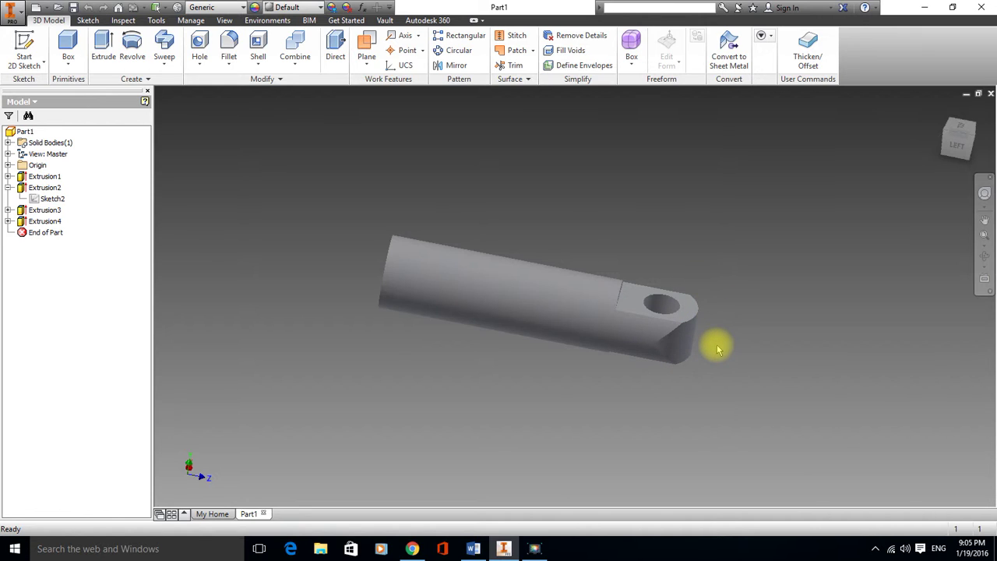
shift+middle_drag(715, 344, 684, 297)
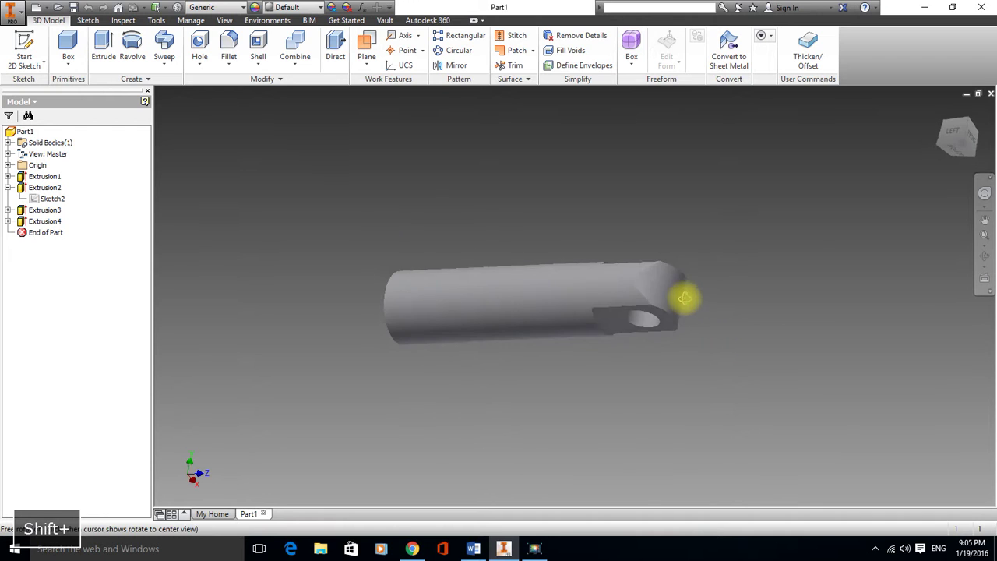
shift+middle_drag(875, 107, 866, 151)
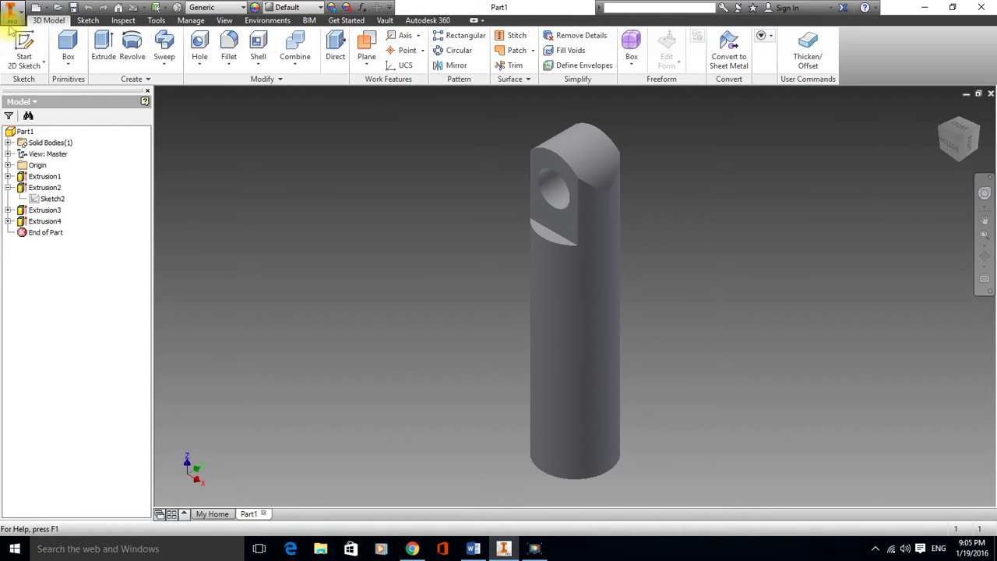
- Create a new part from the metric Standard (mm).ipt template
click(9, 14)
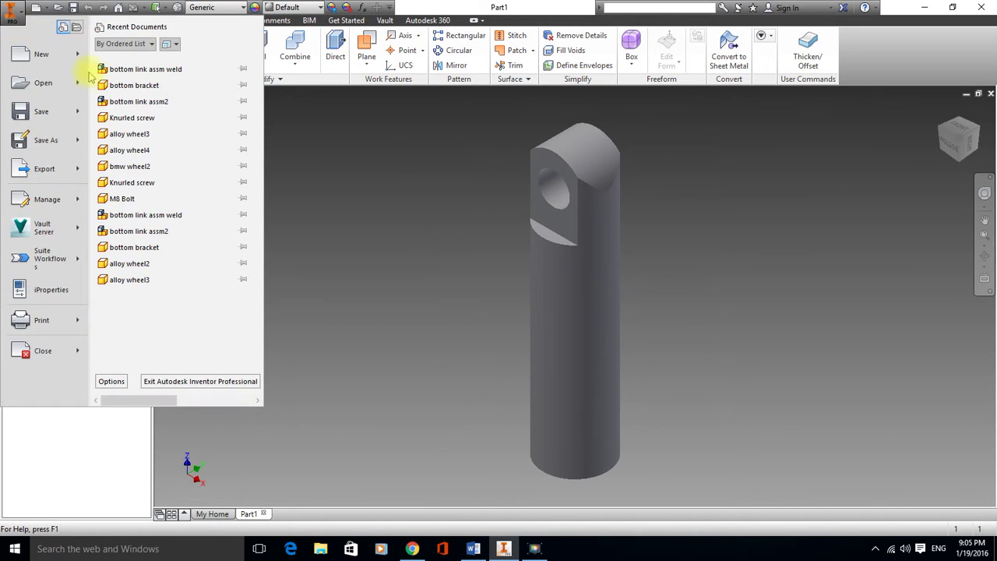
click(46, 56)
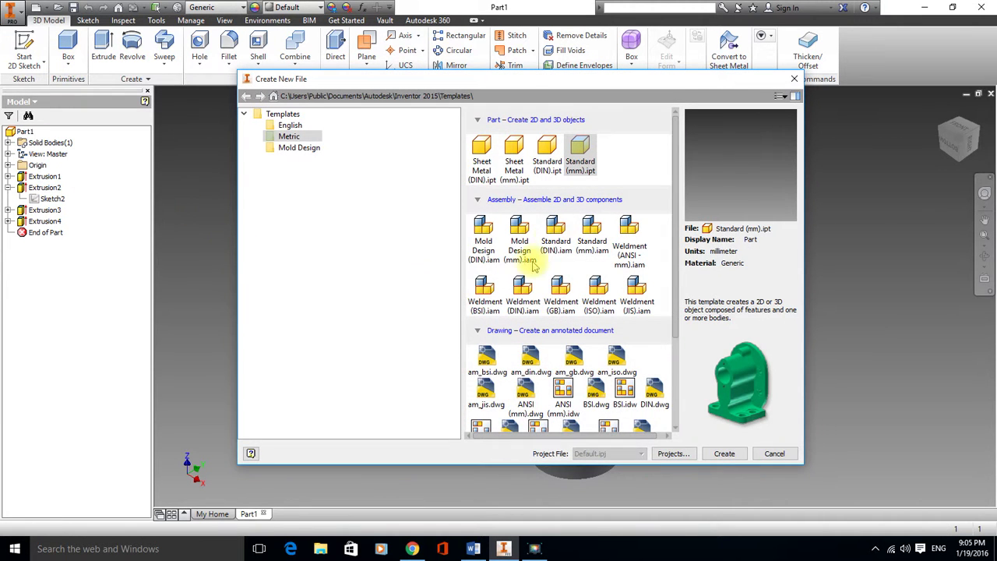
click(727, 453)
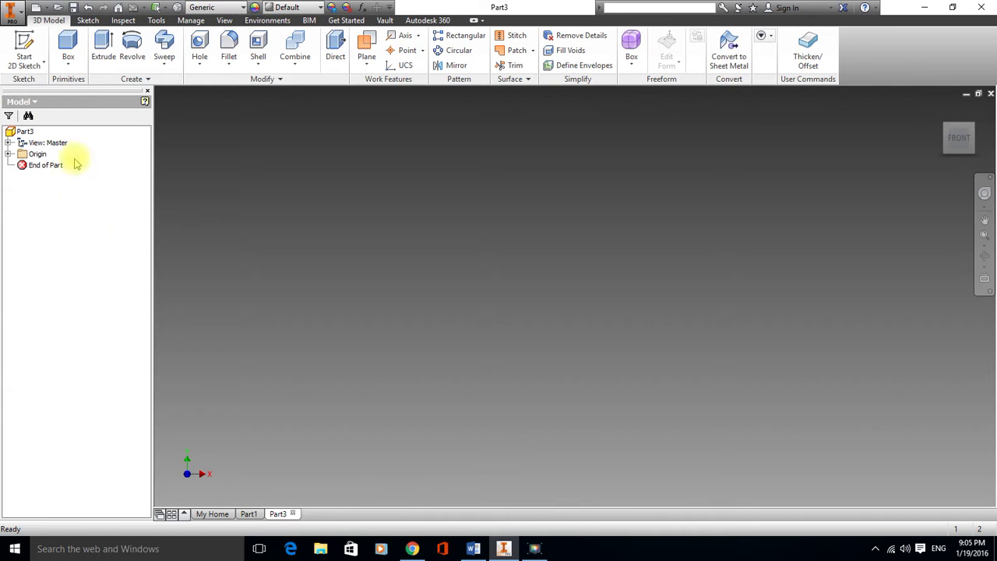
- Sketch a 12 mm diameter circle centred on the origin of the XY plane and finish the sketch
click(24, 46)
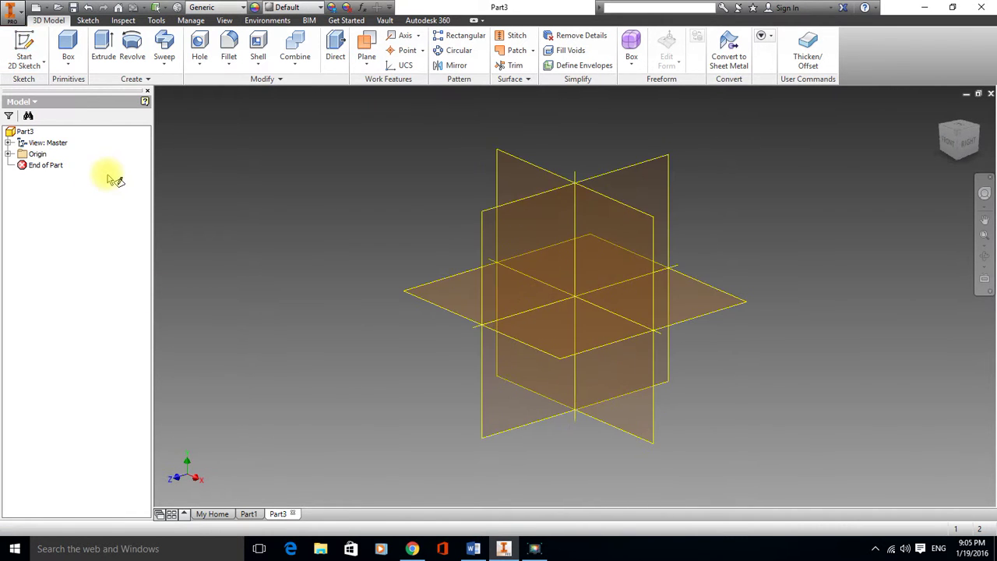
click(527, 187)
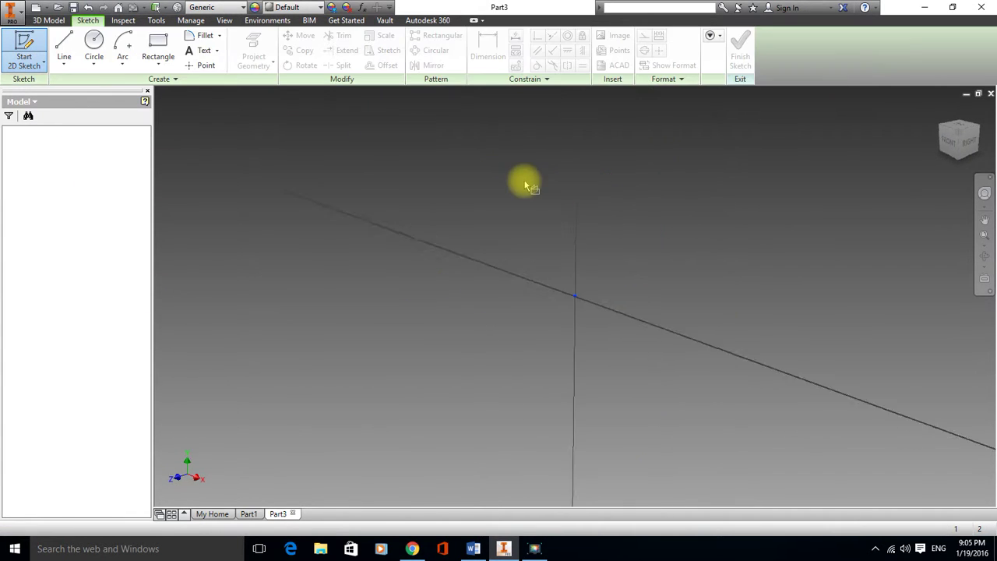
click(94, 42)
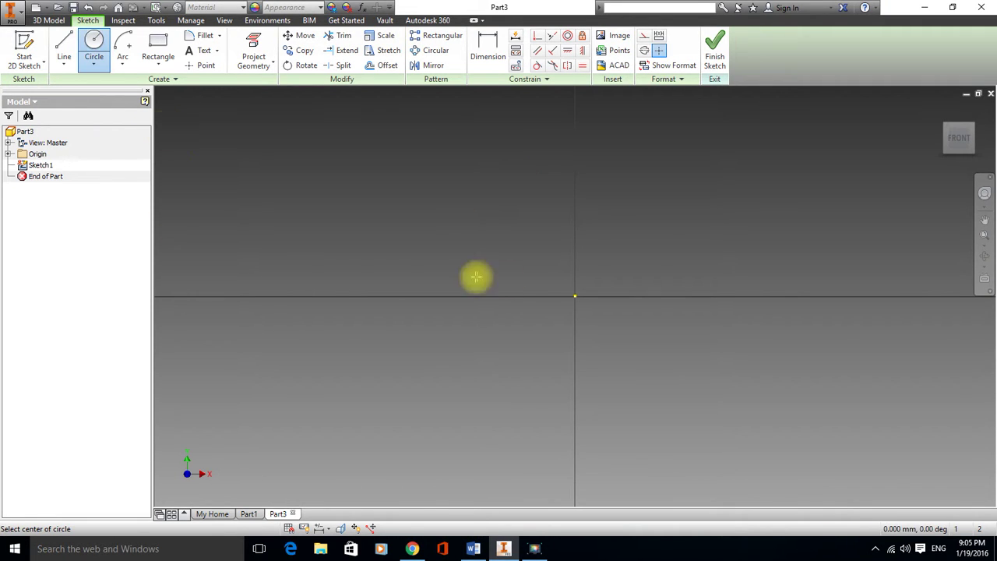
click(575, 296)
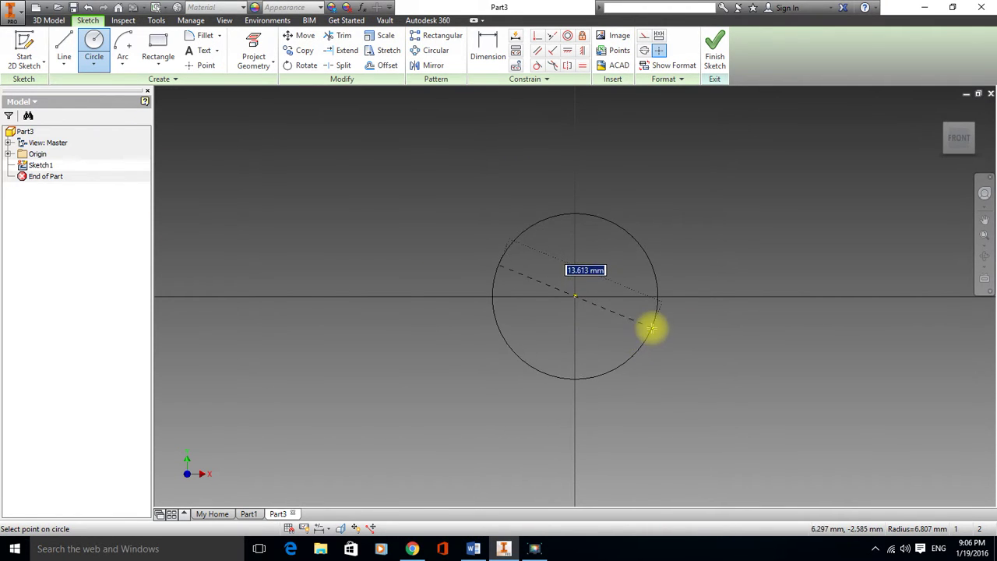
text(12)
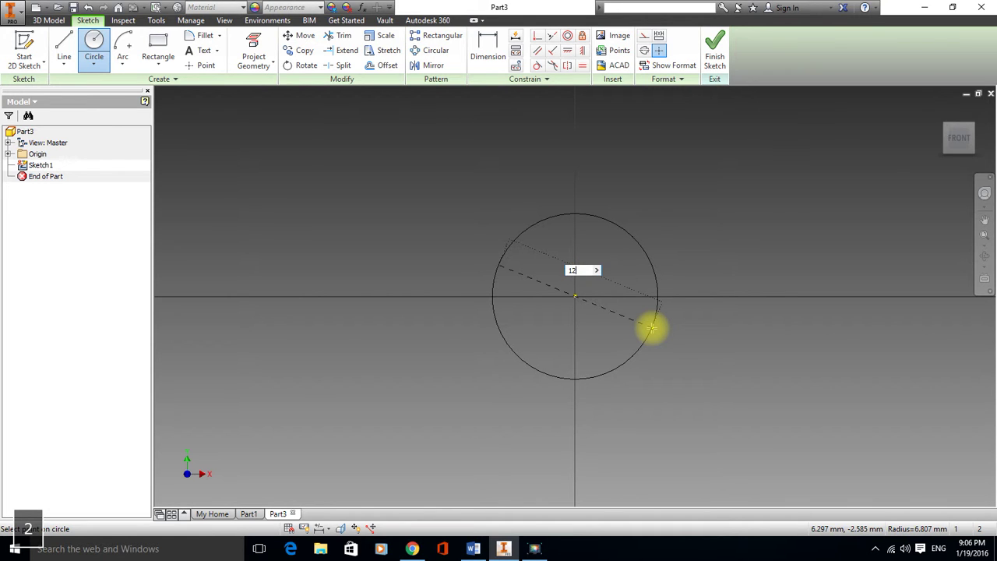
key(Return)
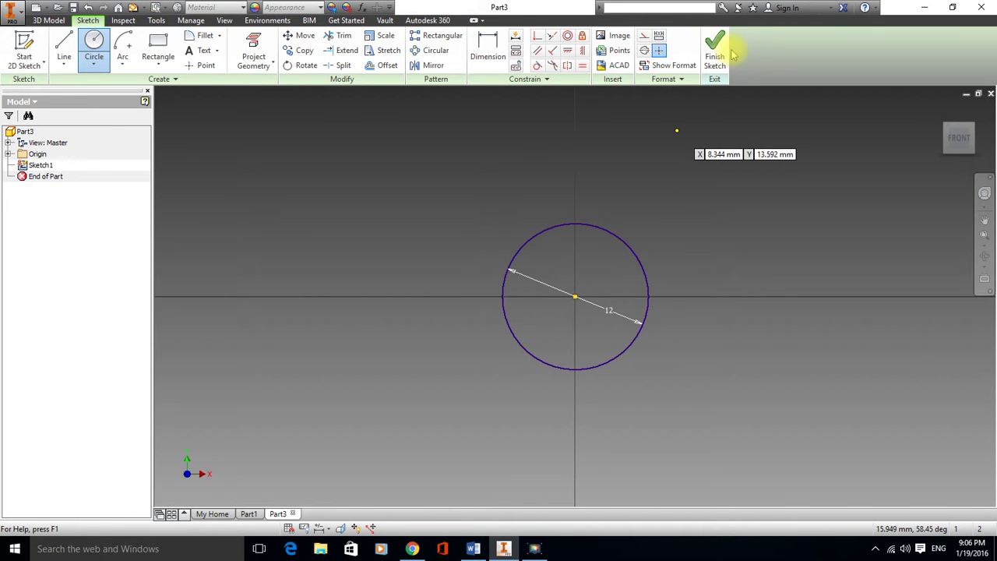
click(725, 47)
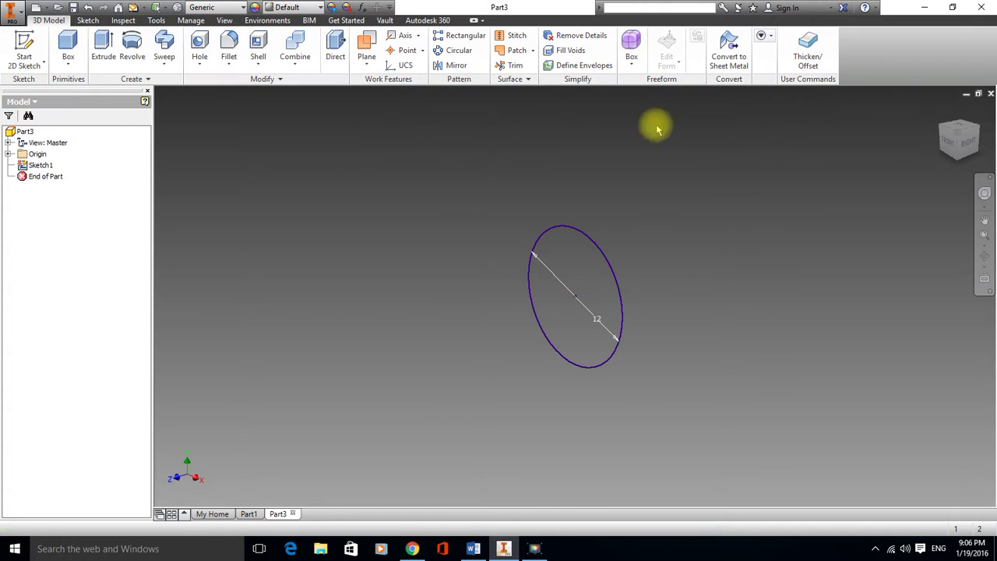
- Check the rod's length in the Word drawing and extrude the circle into a solid cylinder of the rod's overall length
click(103, 44)
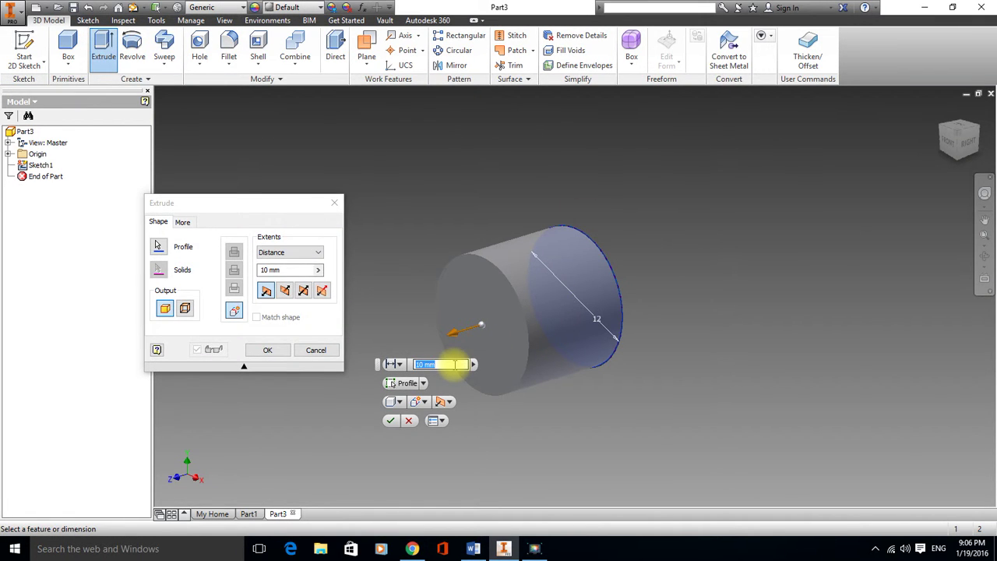
click(473, 549)
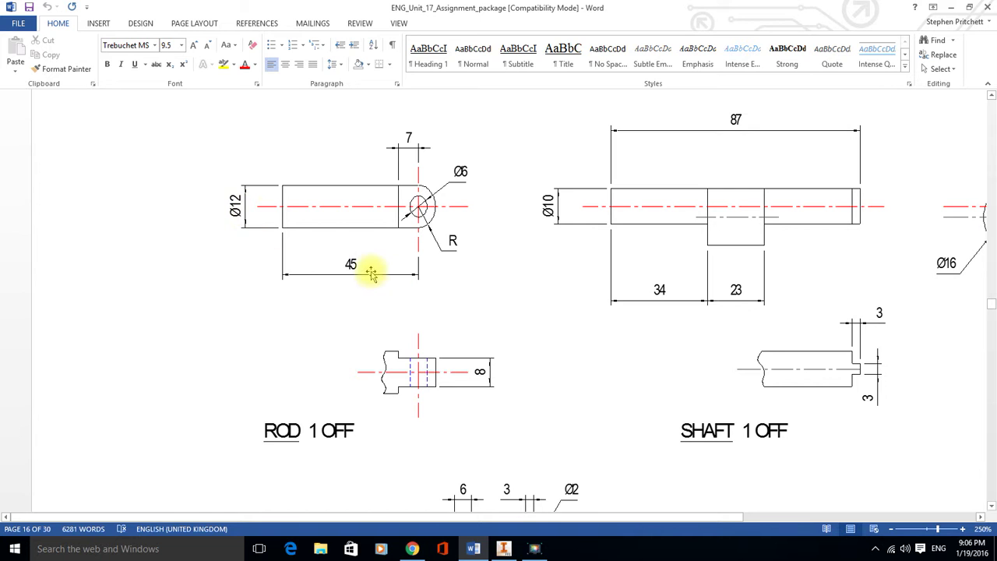
click(504, 549)
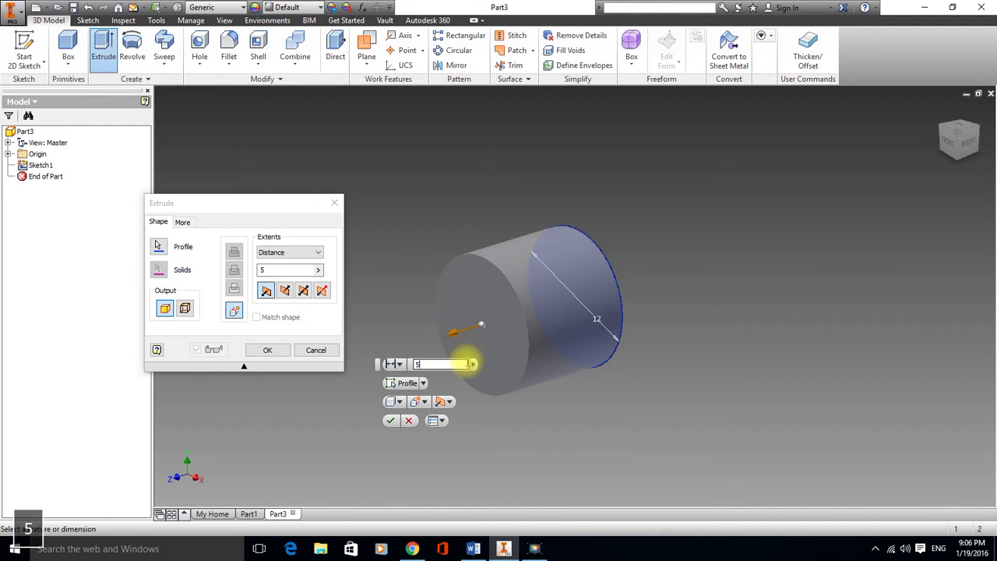
key(Return)
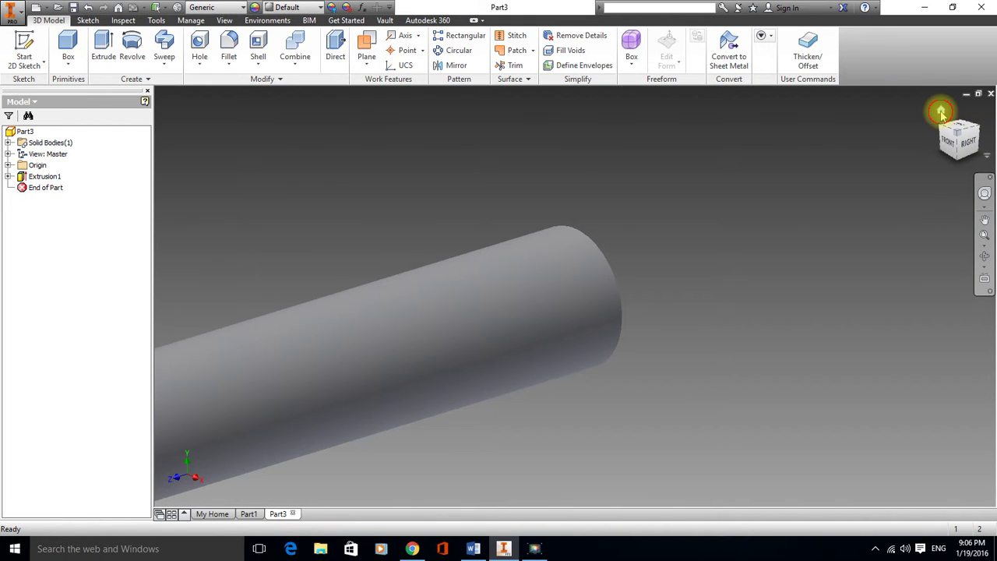
click(941, 114)
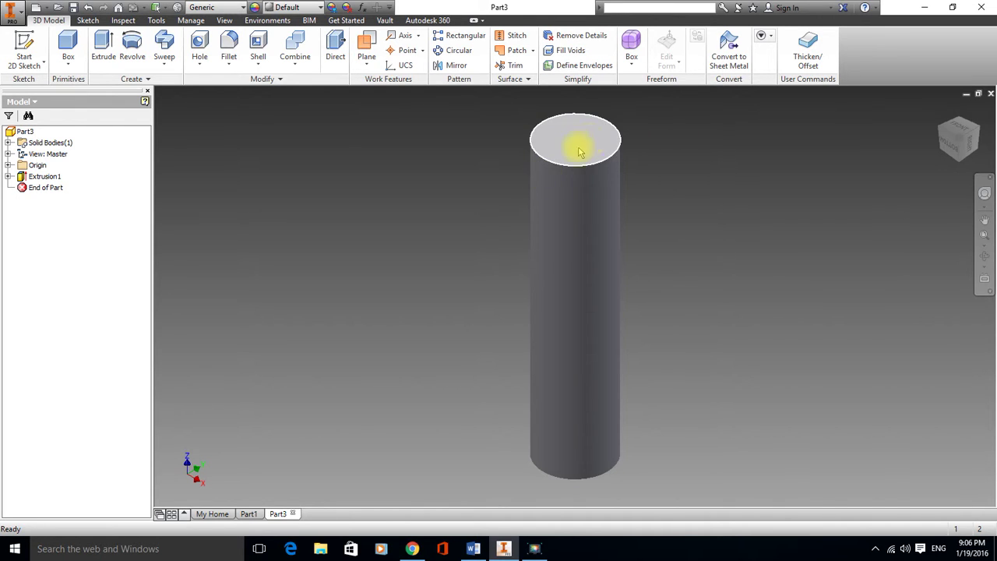
- Start a sketch on the cylinder's front end face and draw a vertical centerline about 12 mm upward from the origin
click(28, 56)
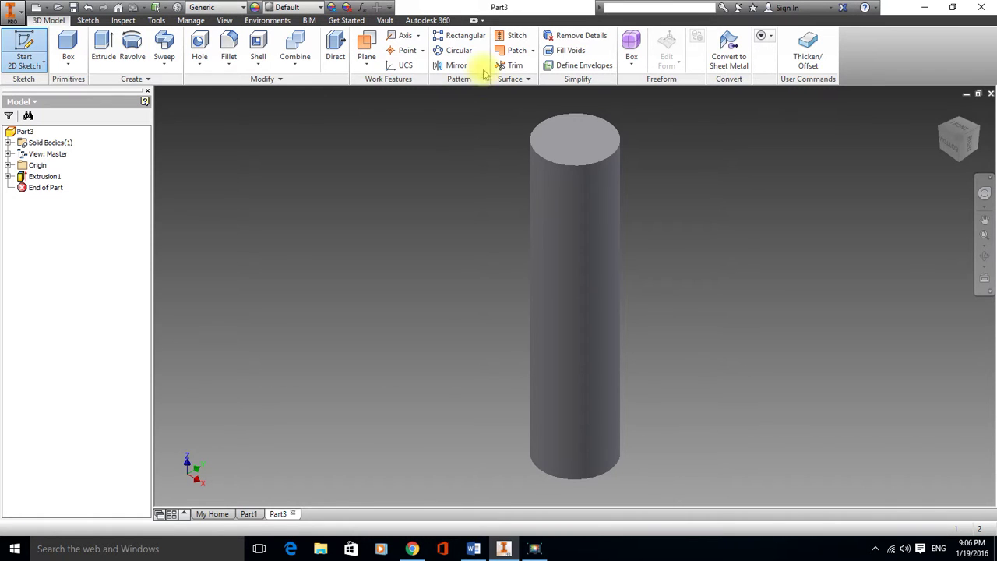
click(586, 136)
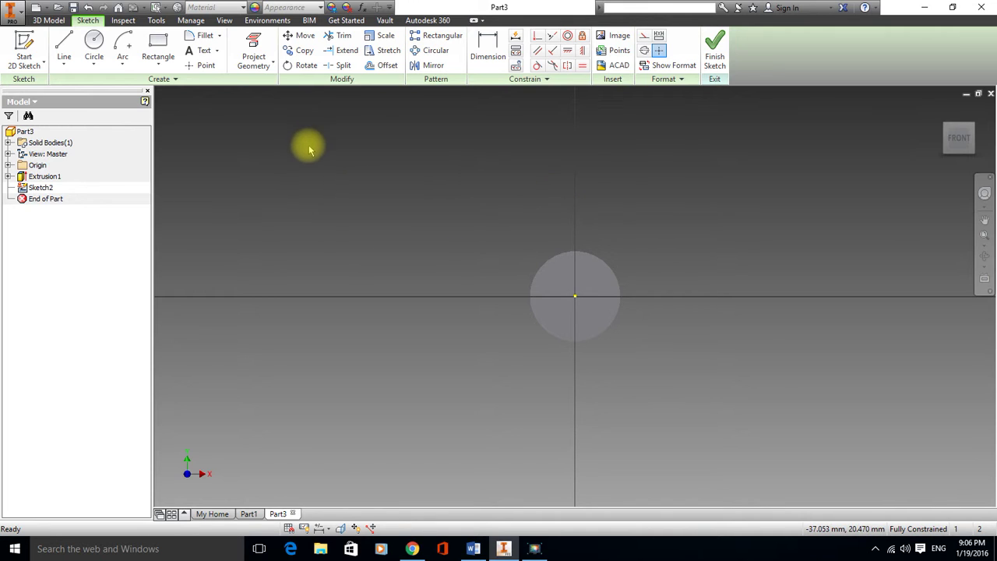
click(65, 39)
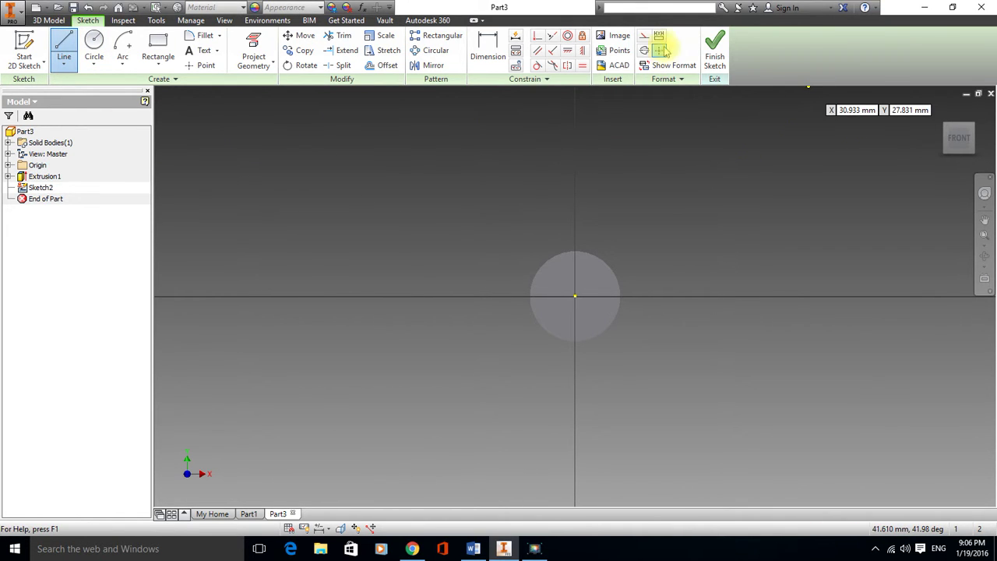
click(575, 296)
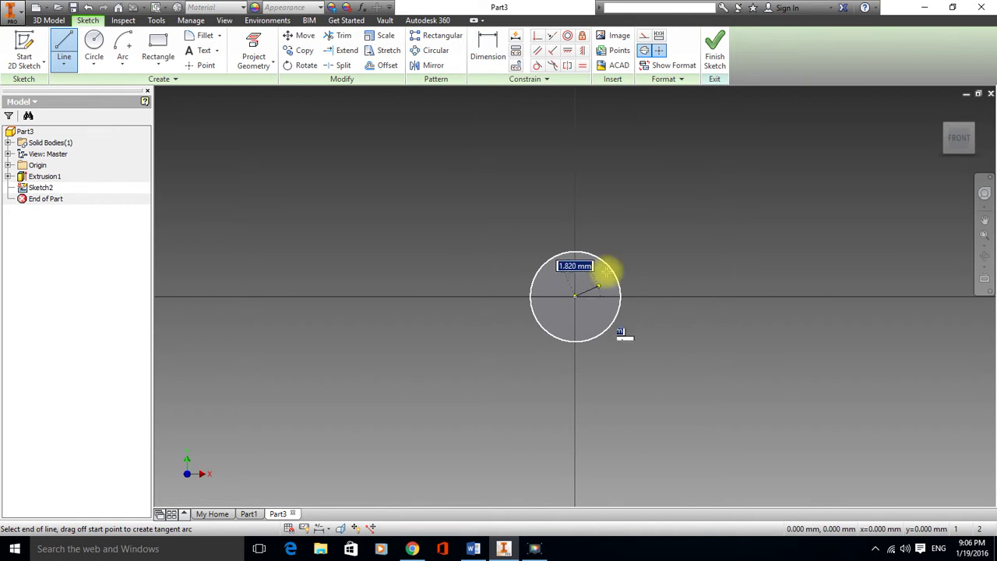
right_click(590, 198)
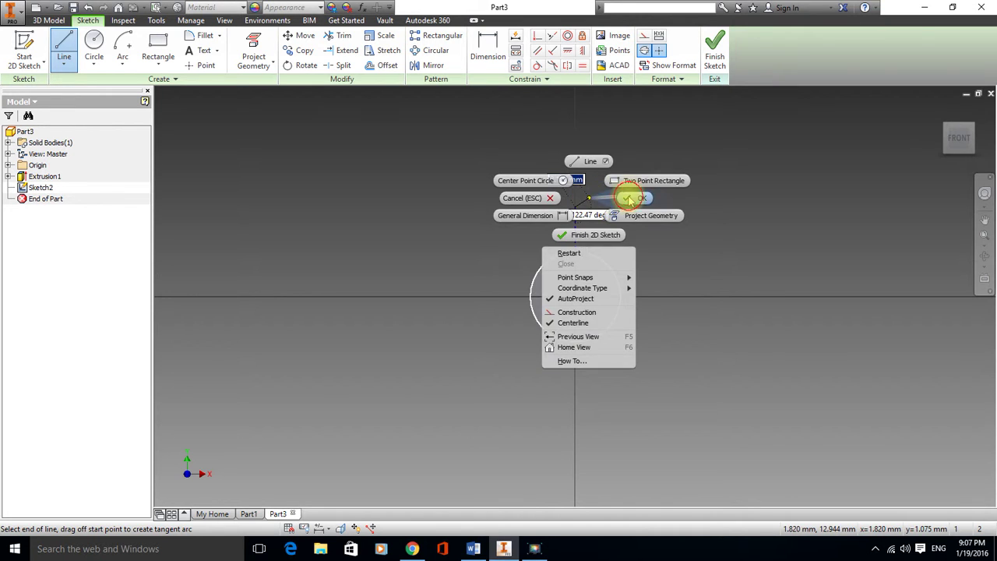
click(631, 198)
- Draw a second vertical centerline about 11.5 mm downward from the origin on the end face
click(66, 43)
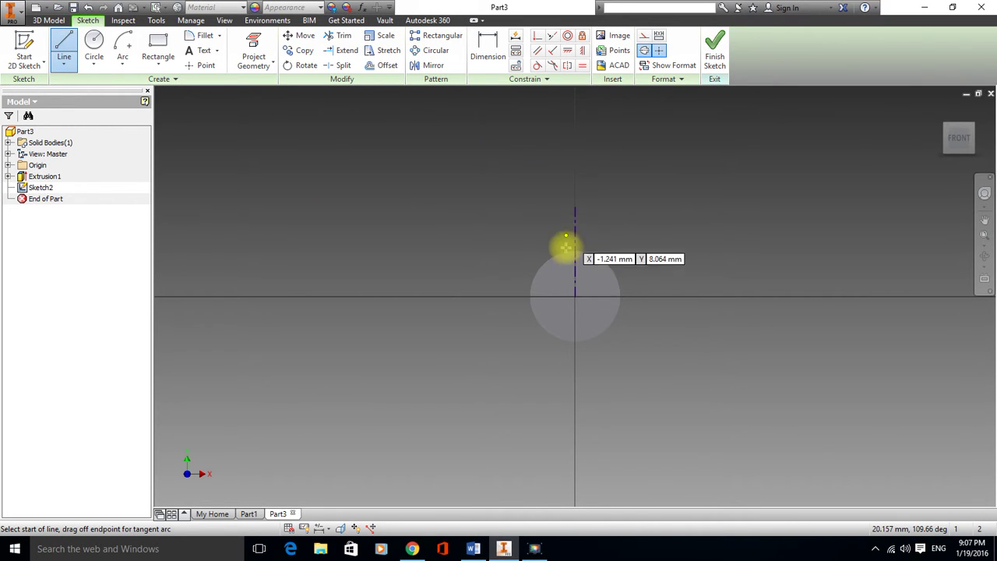
click(575, 296)
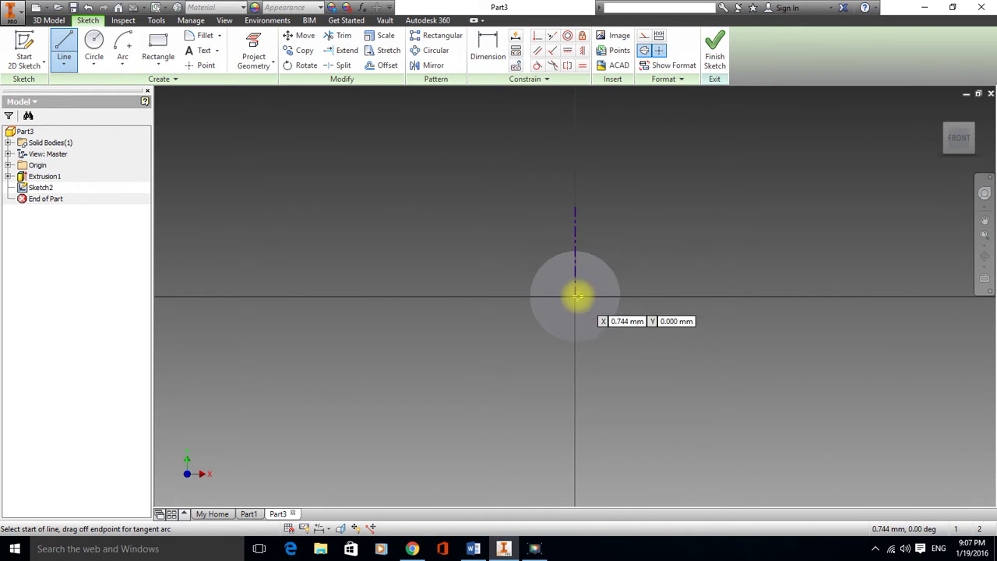
click(575, 382)
right_click(592, 383)
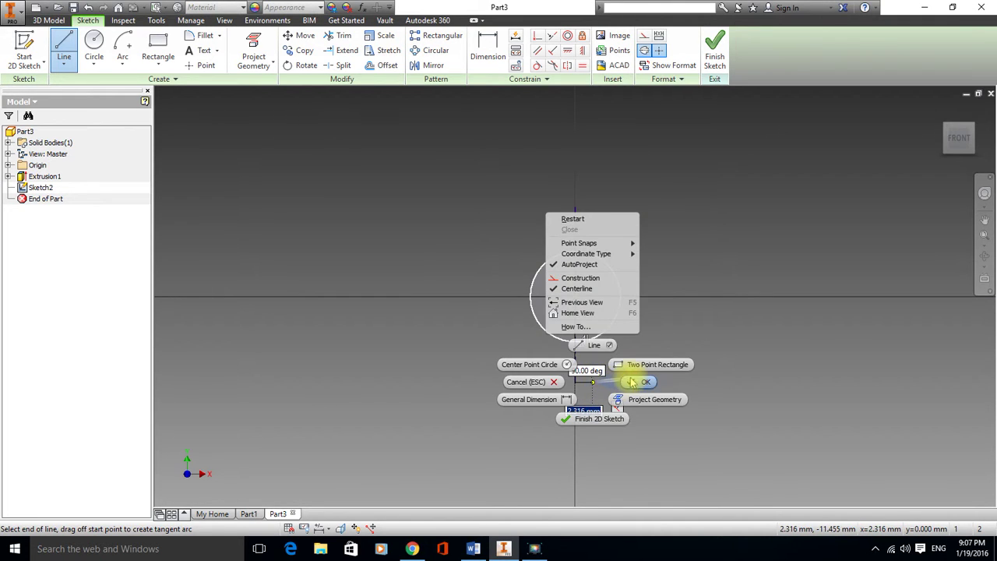
click(630, 379)
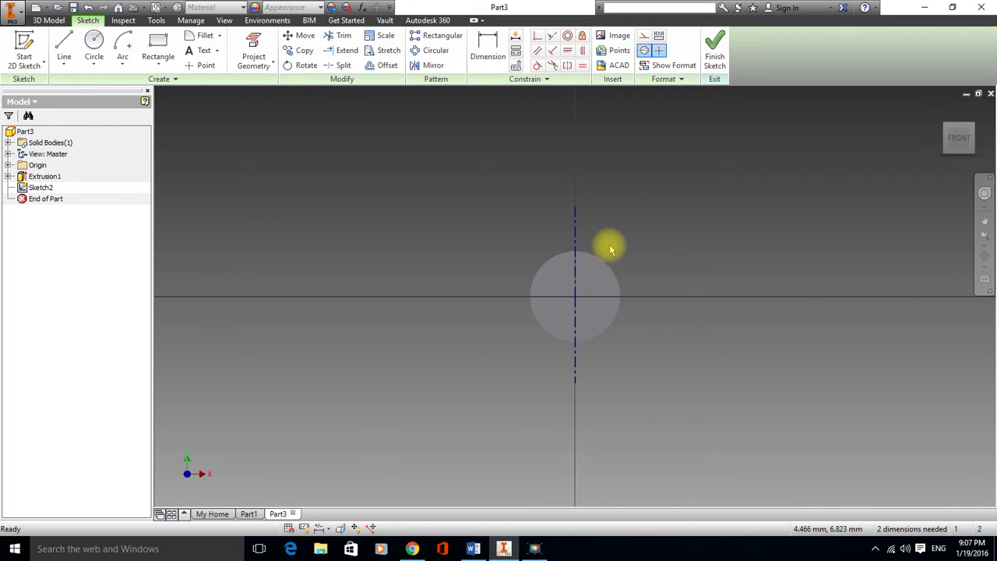
scroll(620, 172, up, 2)
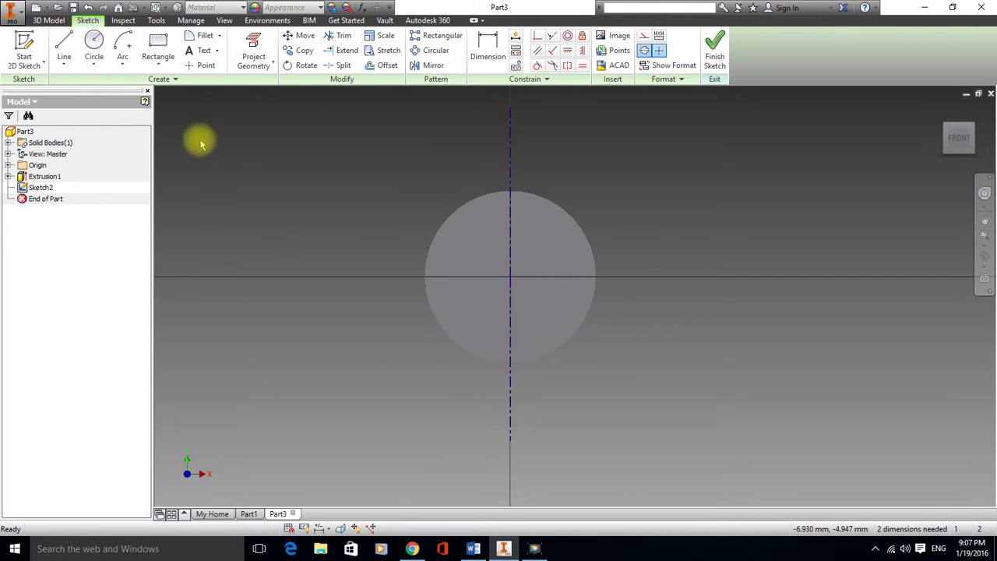
click(158, 46)
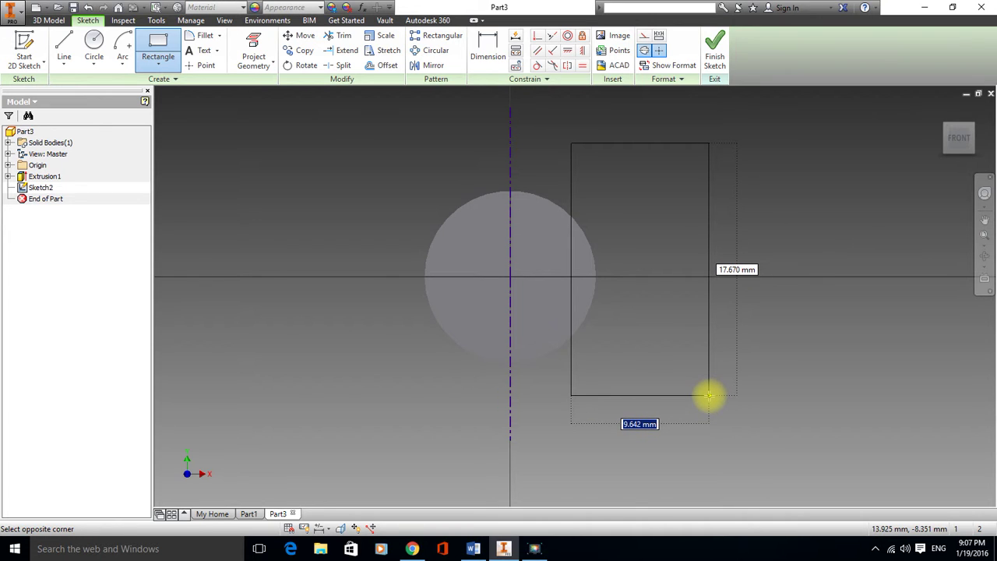
click(708, 396)
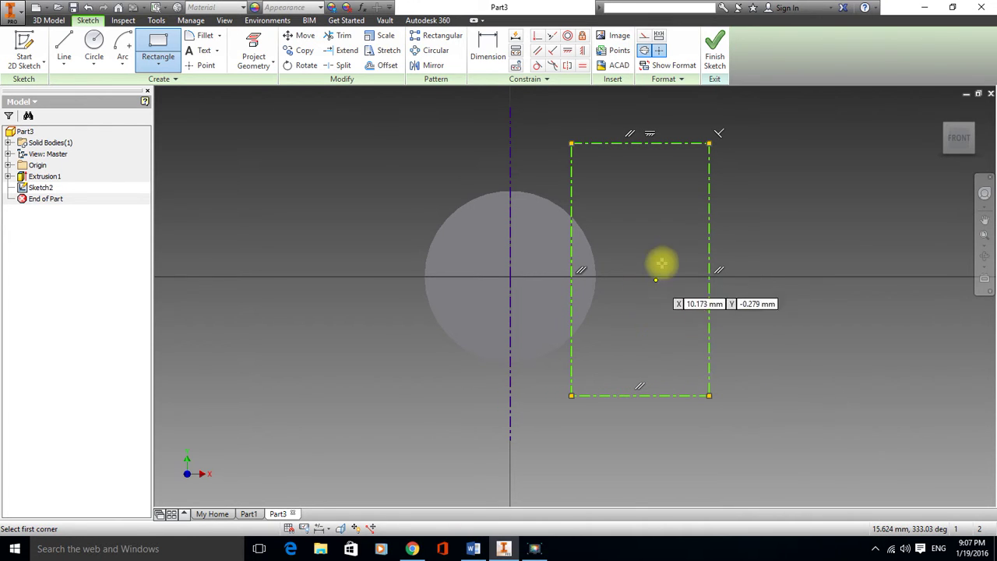
right_click(756, 158)
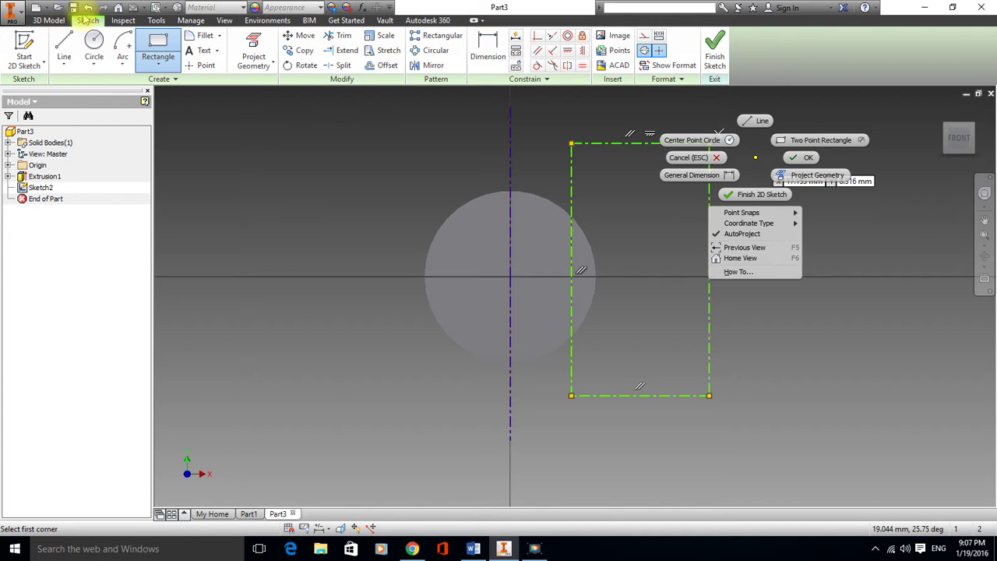
click(88, 9)
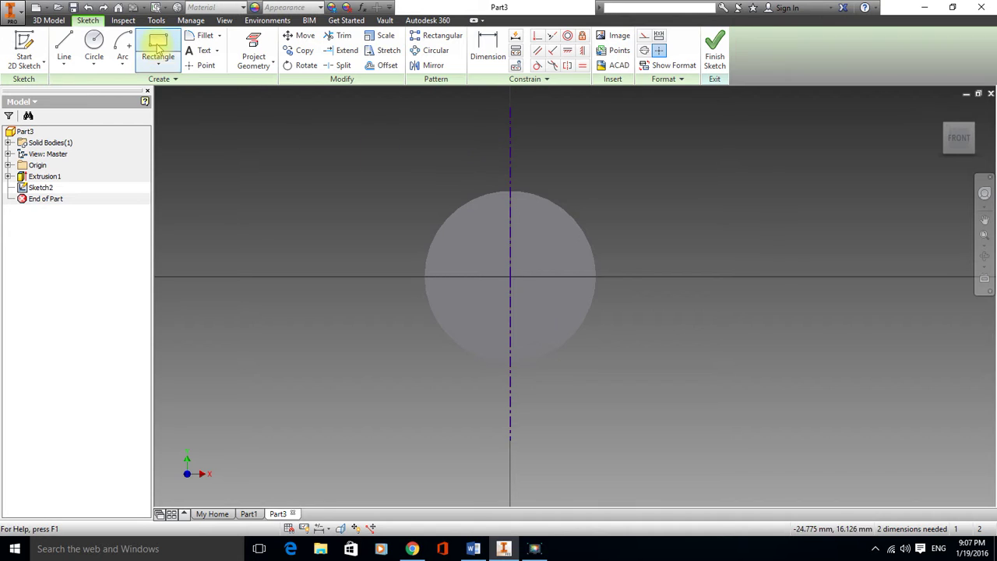
- Sketch two upright rectangles overlapping opposite sides of the circular end face, the right one about 8.9 by 17.4 mm
click(168, 69)
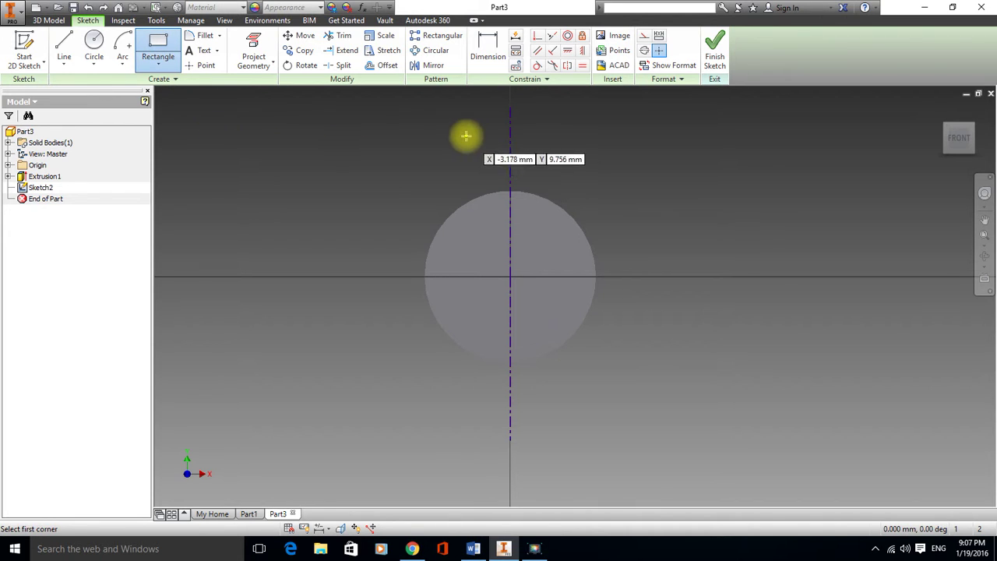
click(573, 153)
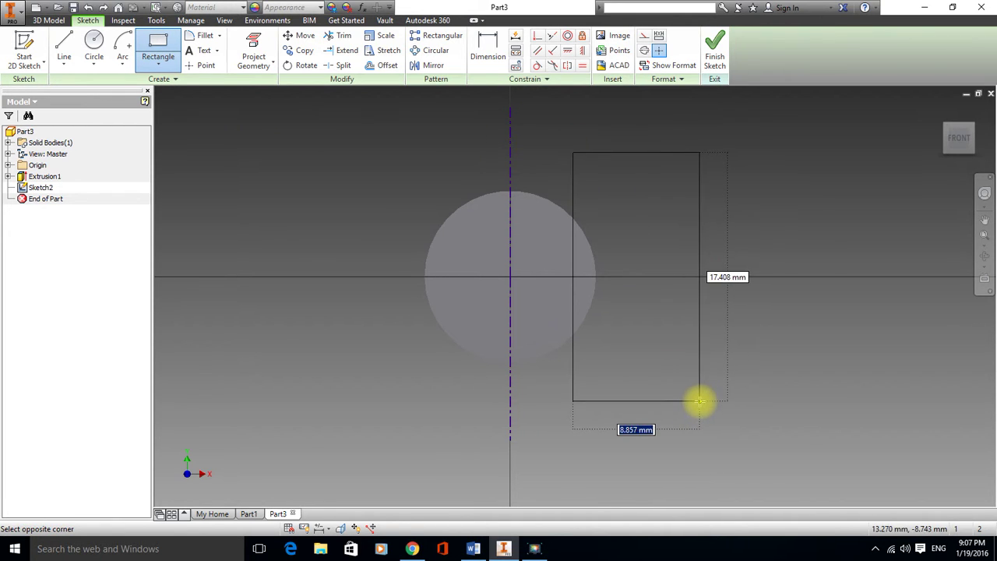
click(700, 401)
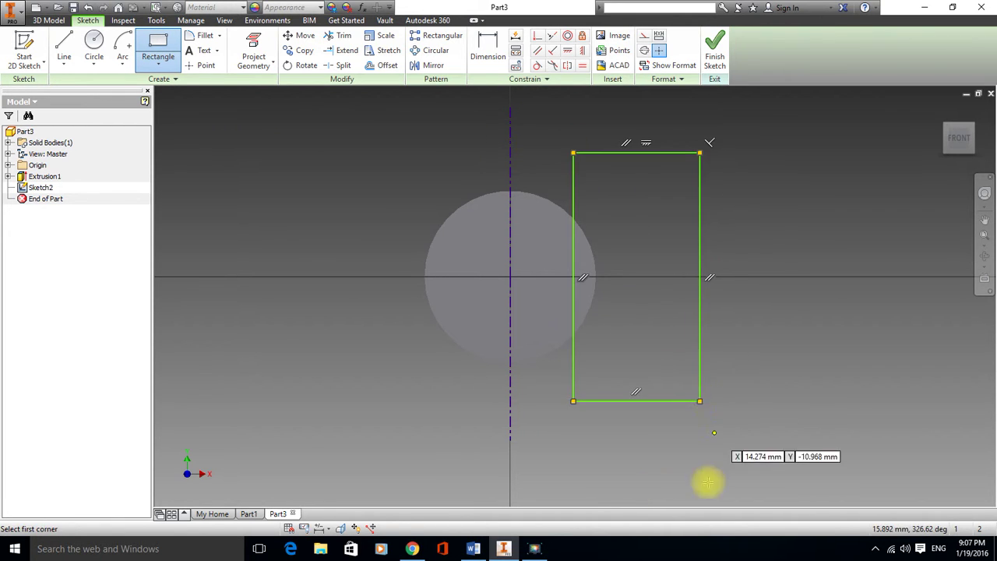
click(448, 145)
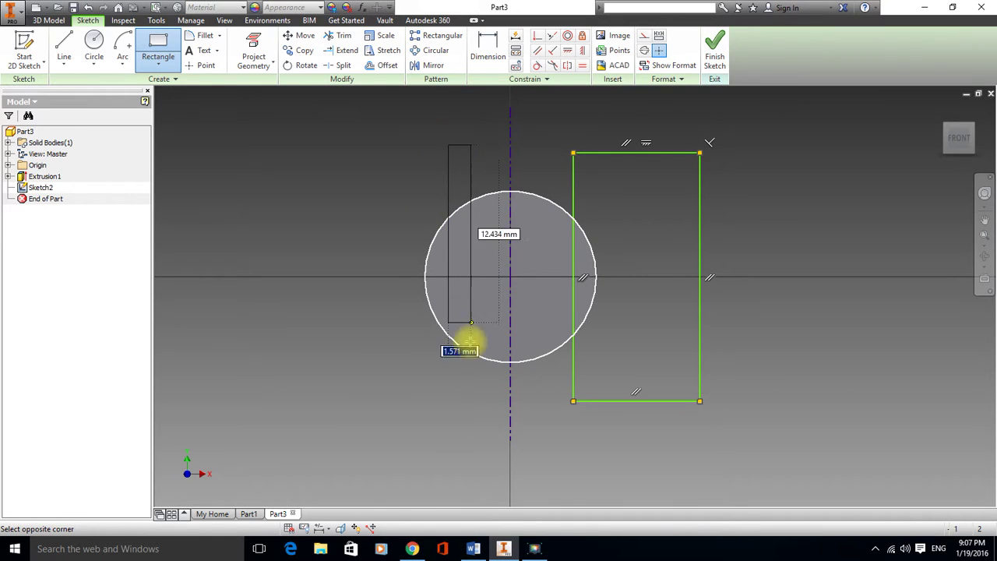
click(336, 413)
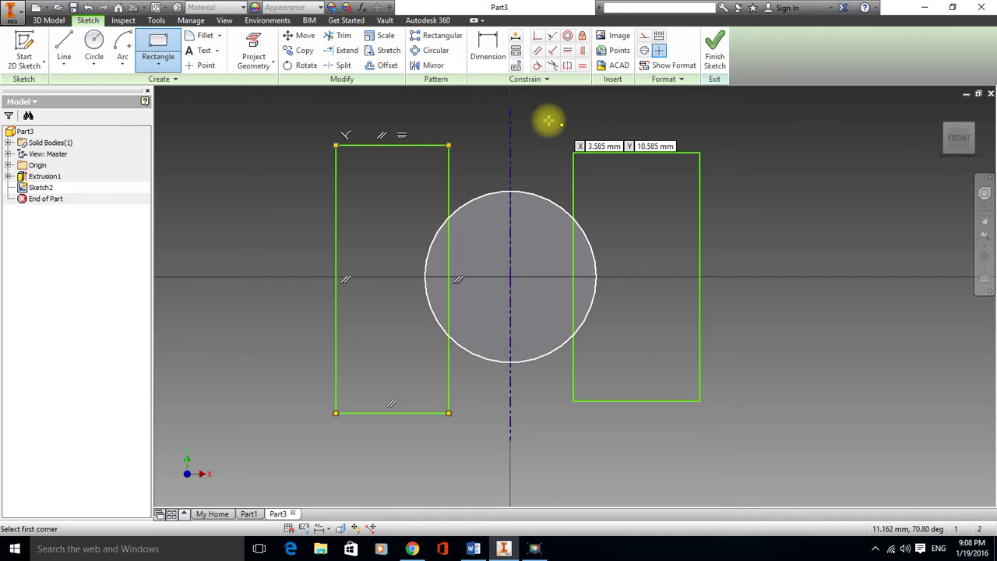
- Apply Equal constraints between the two rectangles' top edges and between their inner vertical edges
click(583, 67)
click(419, 145)
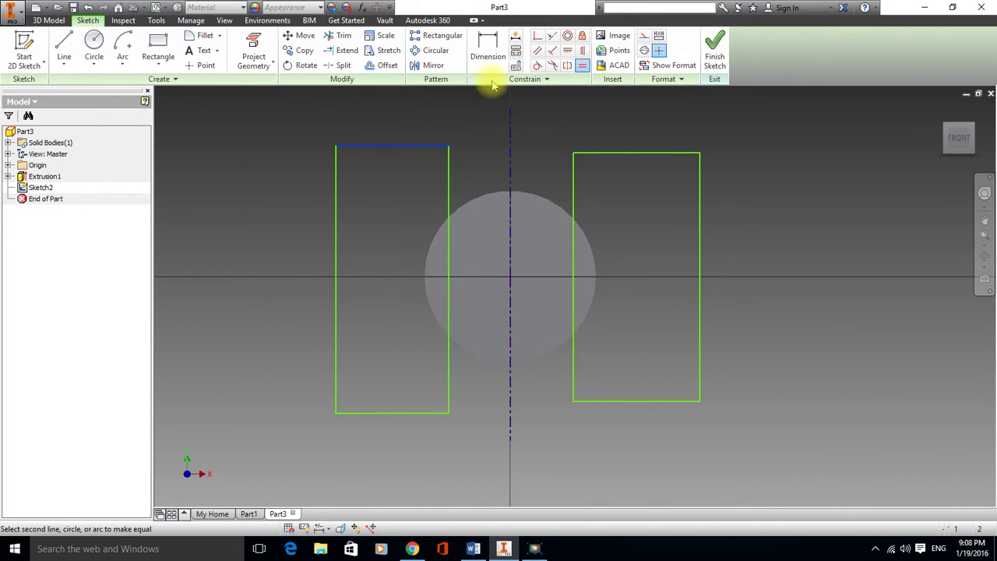
click(640, 155)
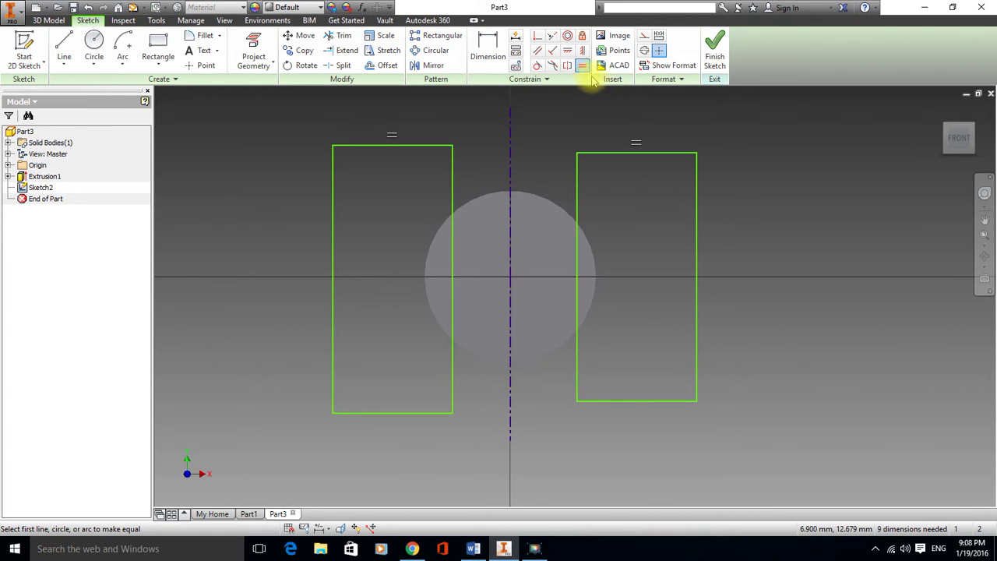
click(453, 187)
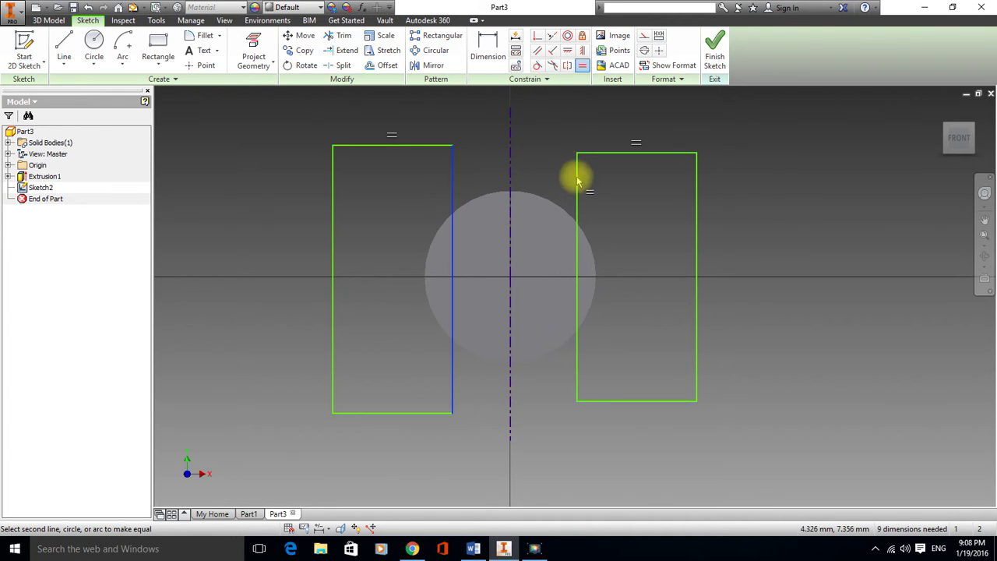
click(576, 179)
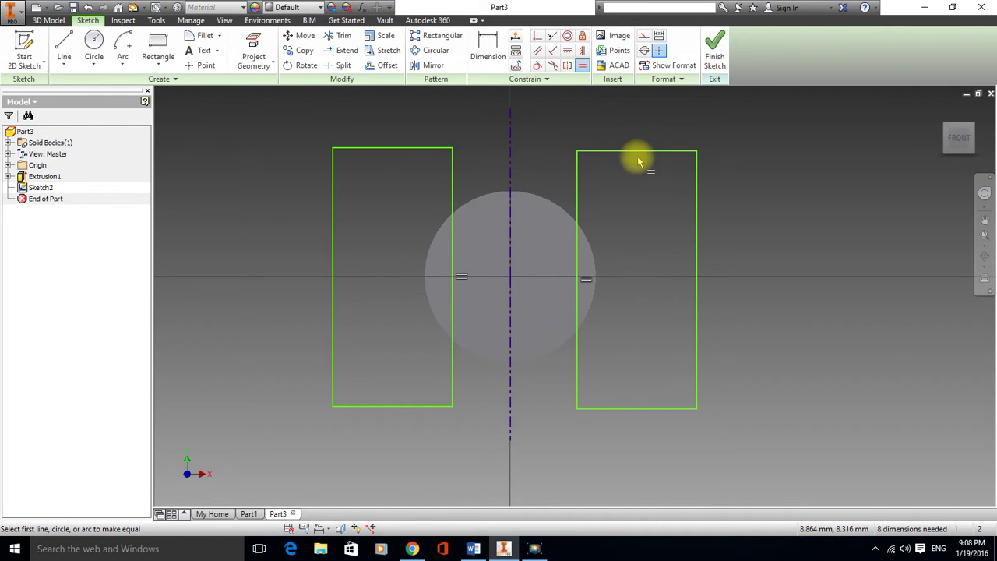
- Constrain the inner vertical edges of the two rectangles to be symmetric about the vertical centerline
click(566, 65)
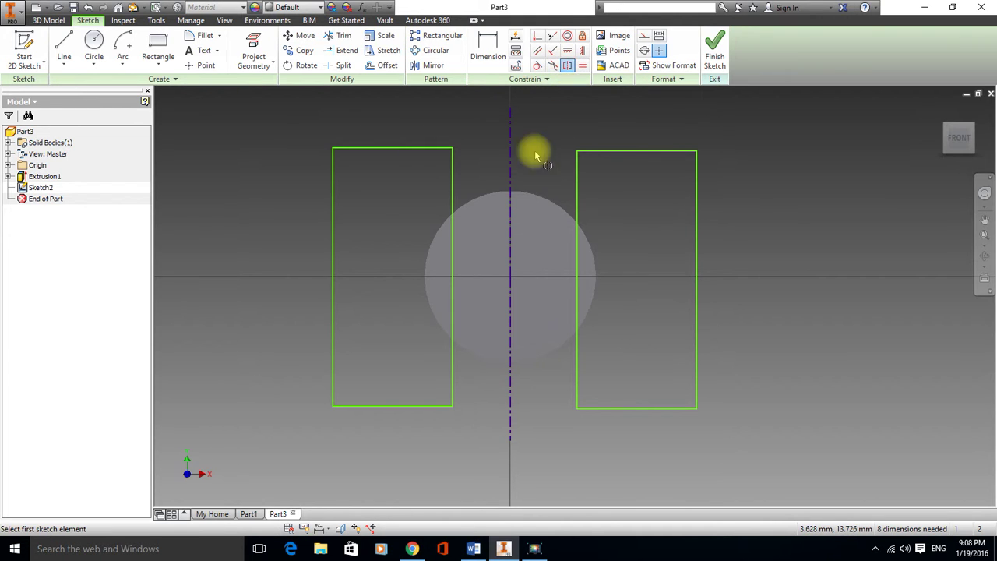
click(453, 196)
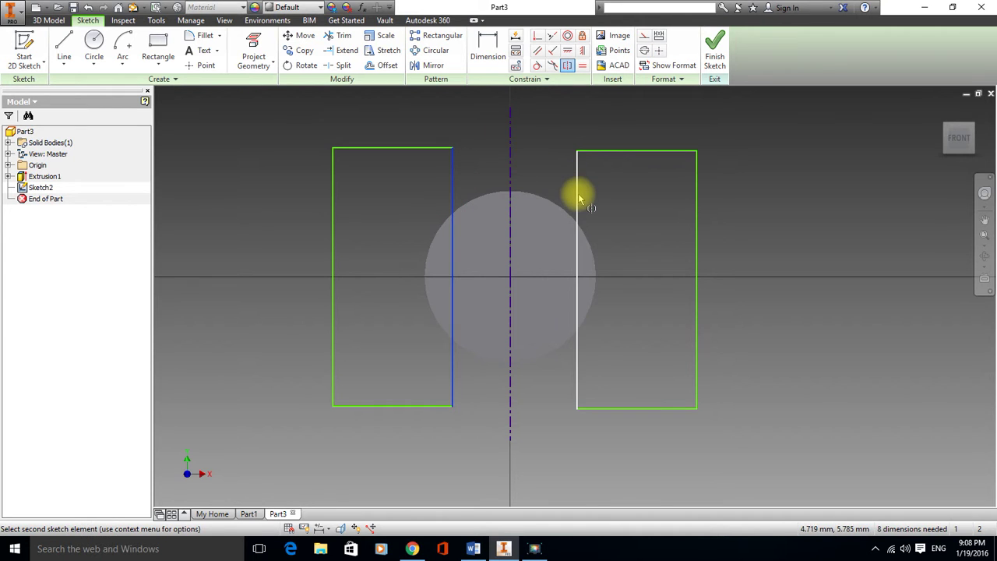
click(510, 181)
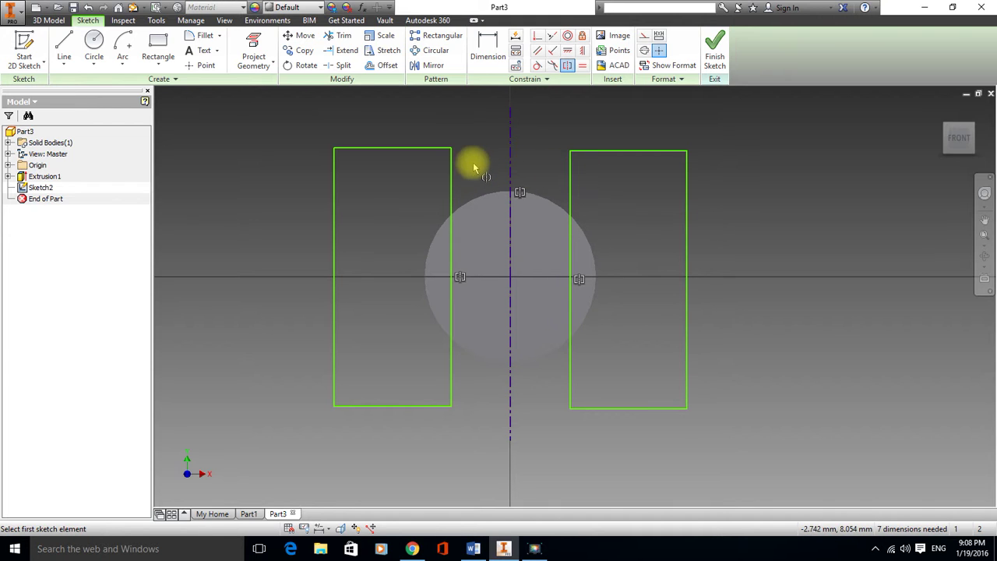
- Dimension the gap between the rectangles' inner edges at 8 mm, checking the rod's flat thickness in the Word drawing, and finish the sketch
click(488, 48)
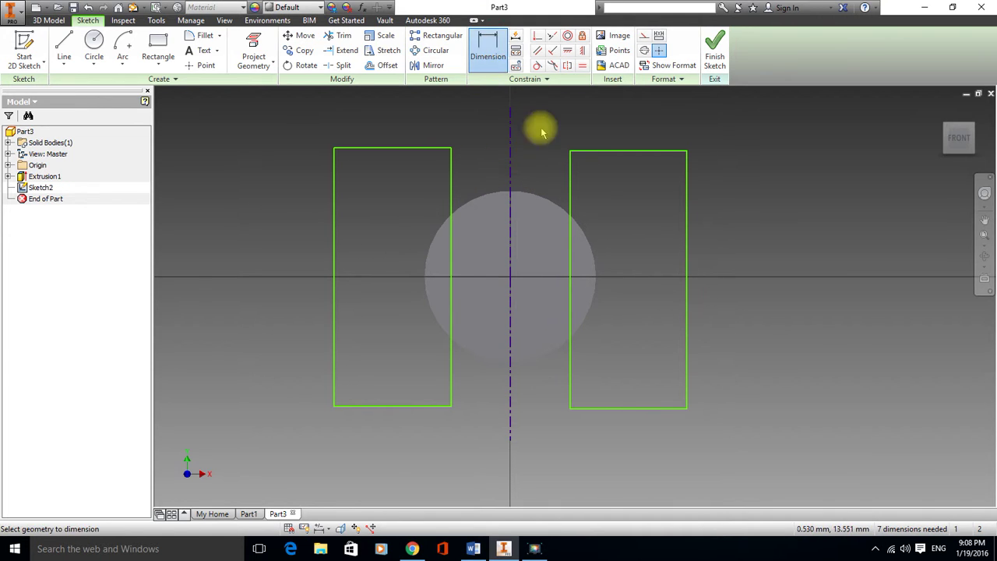
click(451, 170)
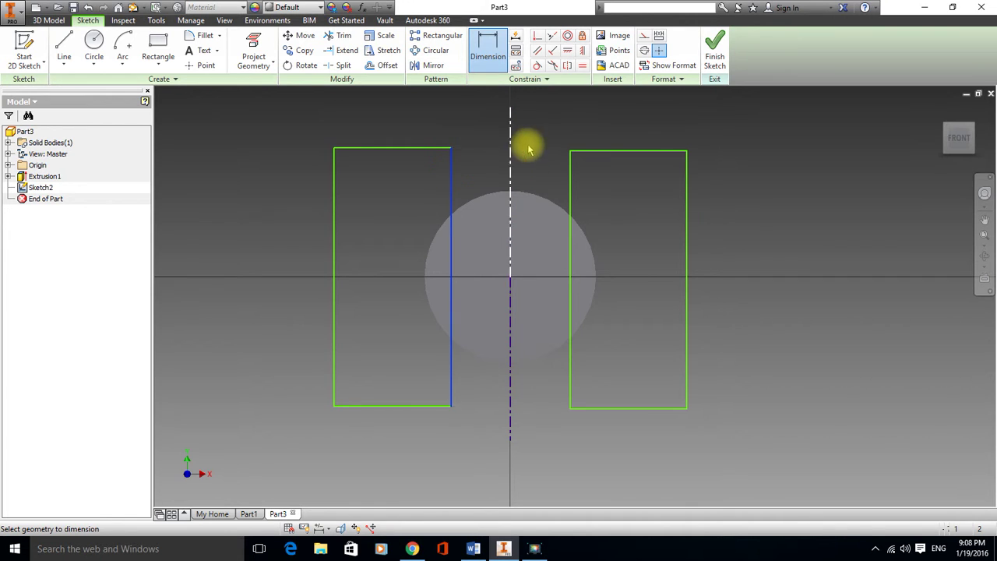
click(570, 175)
click(521, 102)
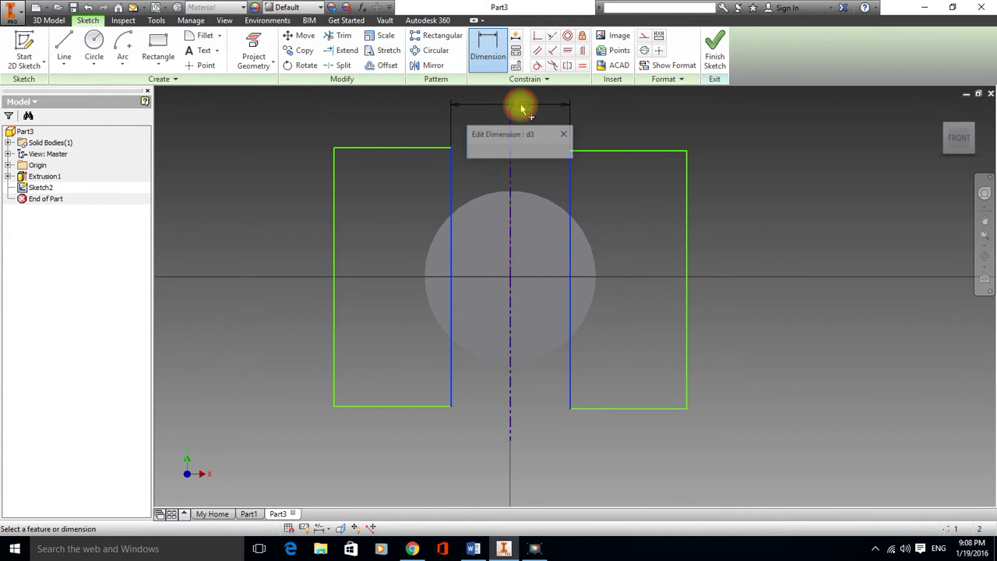
click(481, 552)
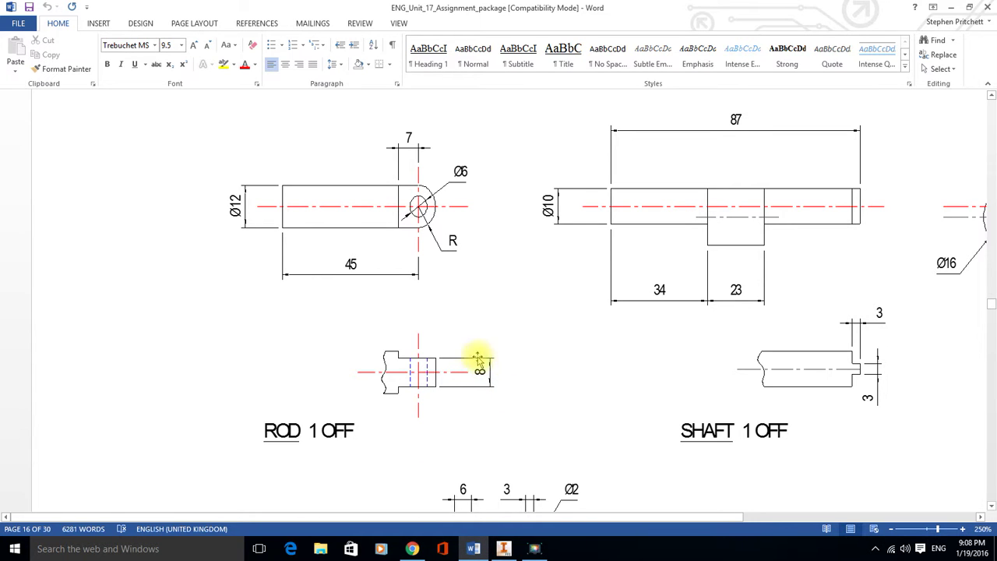
click(503, 549)
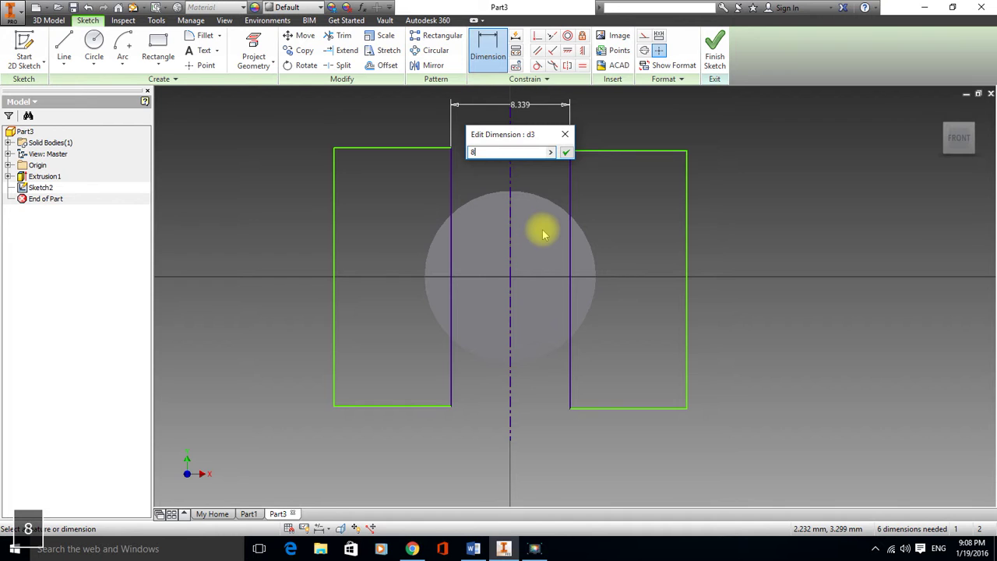
key(Return)
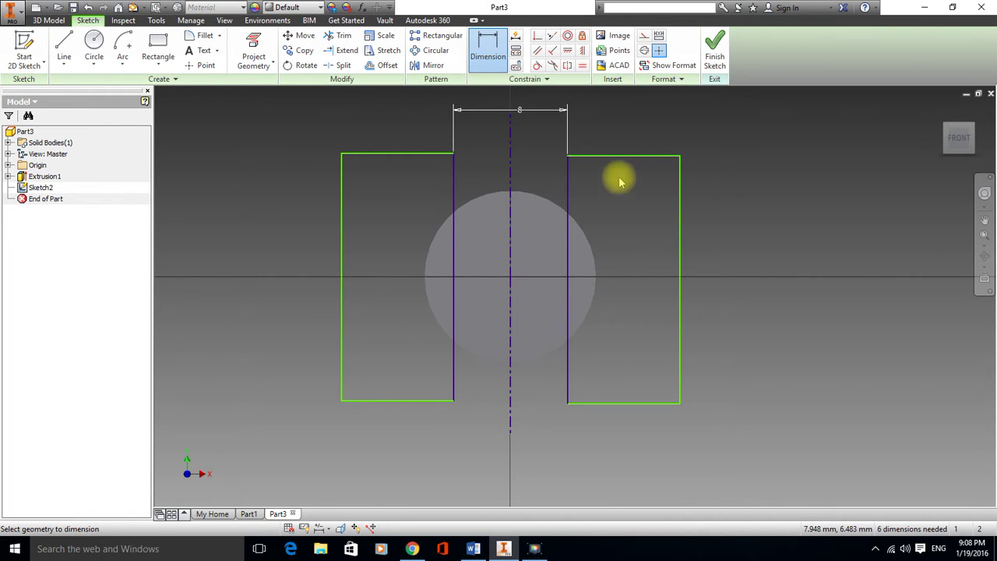
click(718, 45)
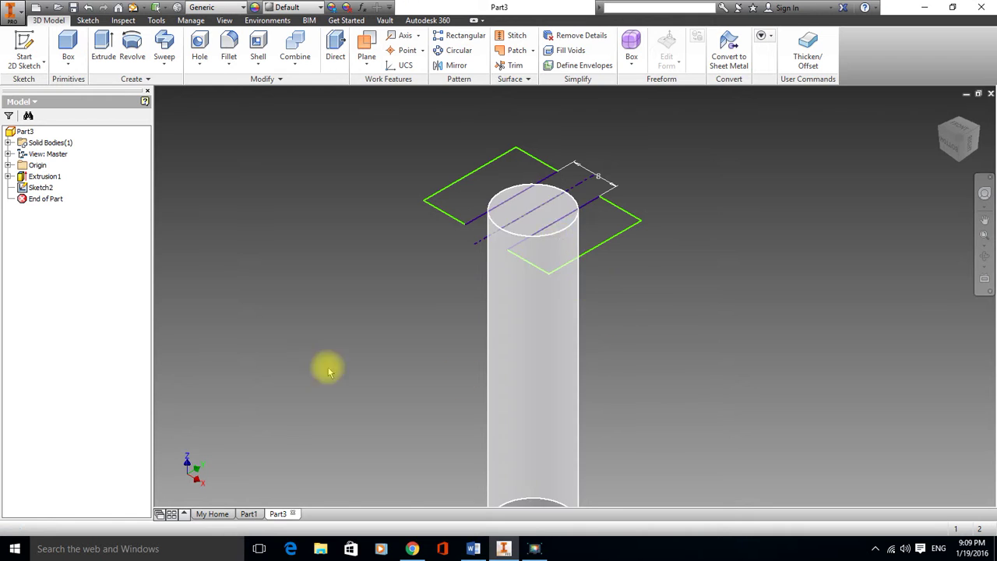
- Extrude both rectangles as a cut 13 mm into the cylinder, checking the flats' length in the Word drawing
click(103, 43)
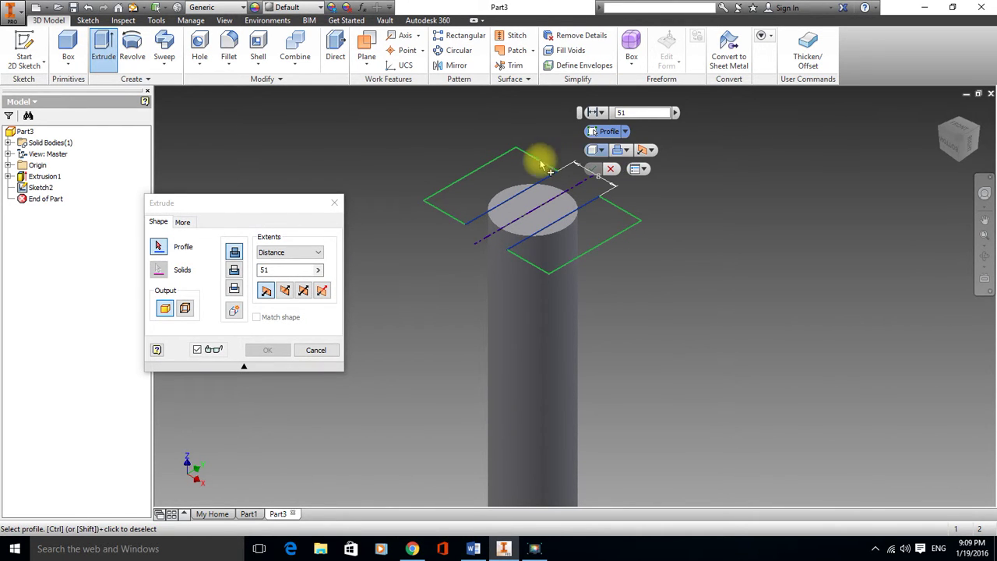
click(520, 178)
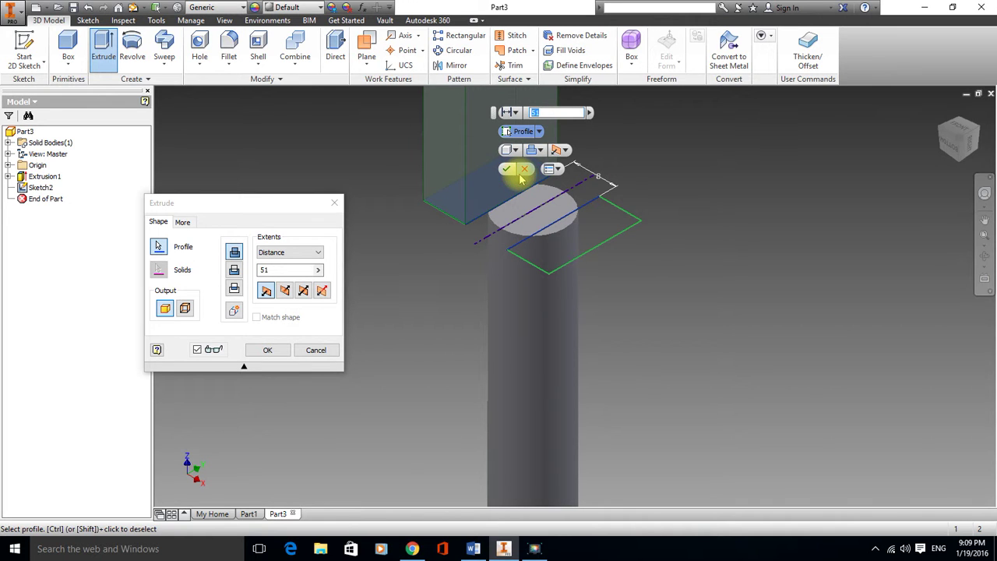
shift+click(620, 214)
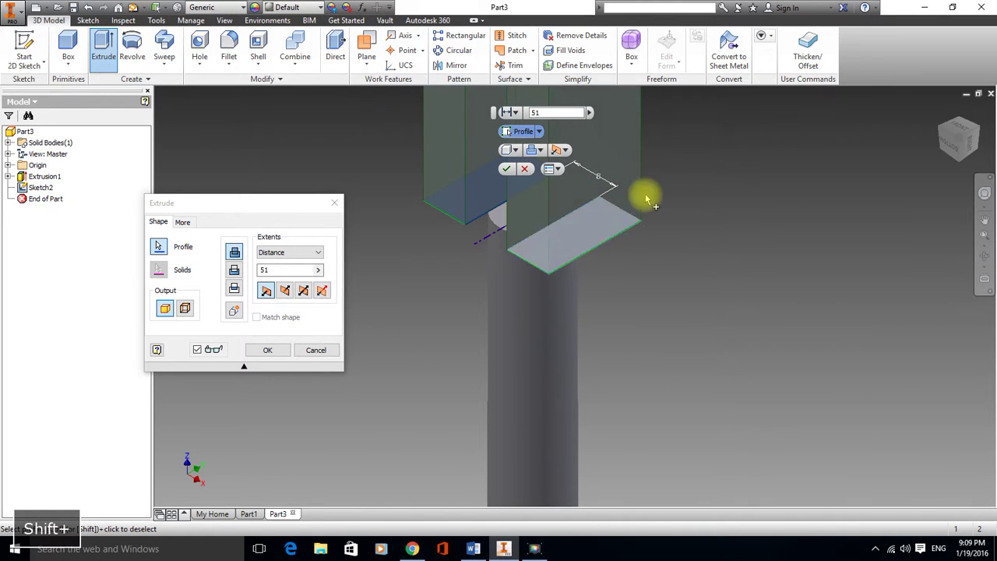
click(234, 271)
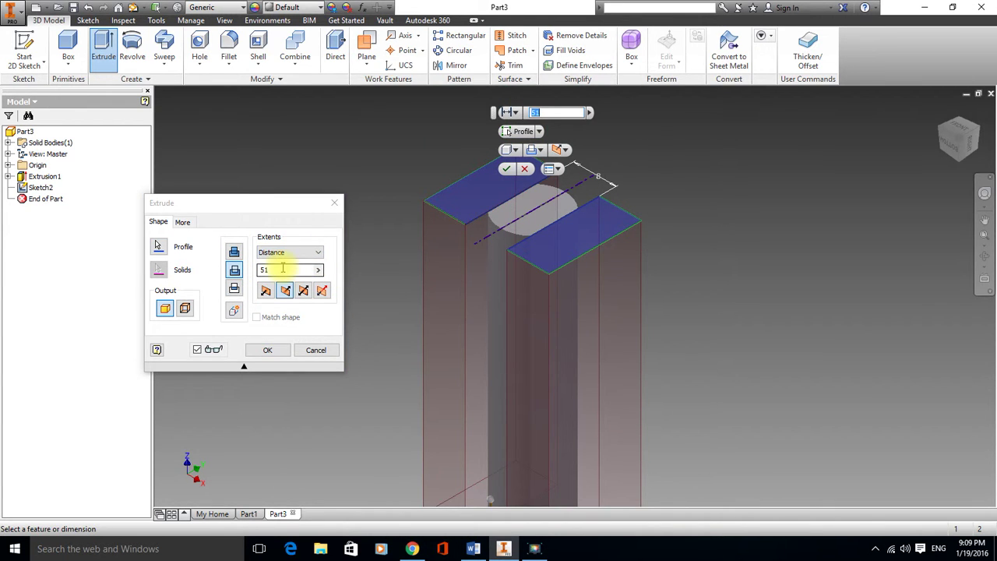
click(283, 269)
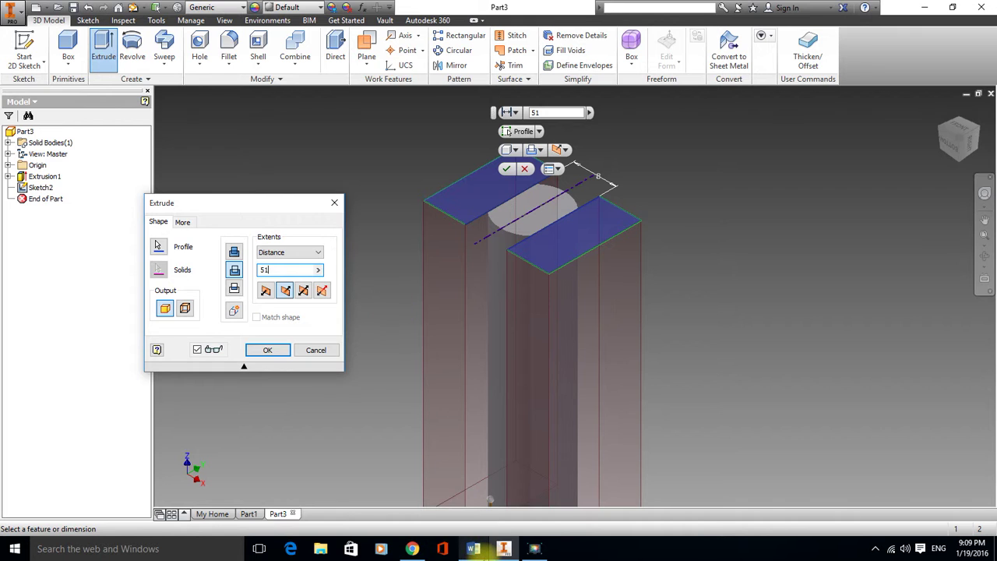
click(474, 548)
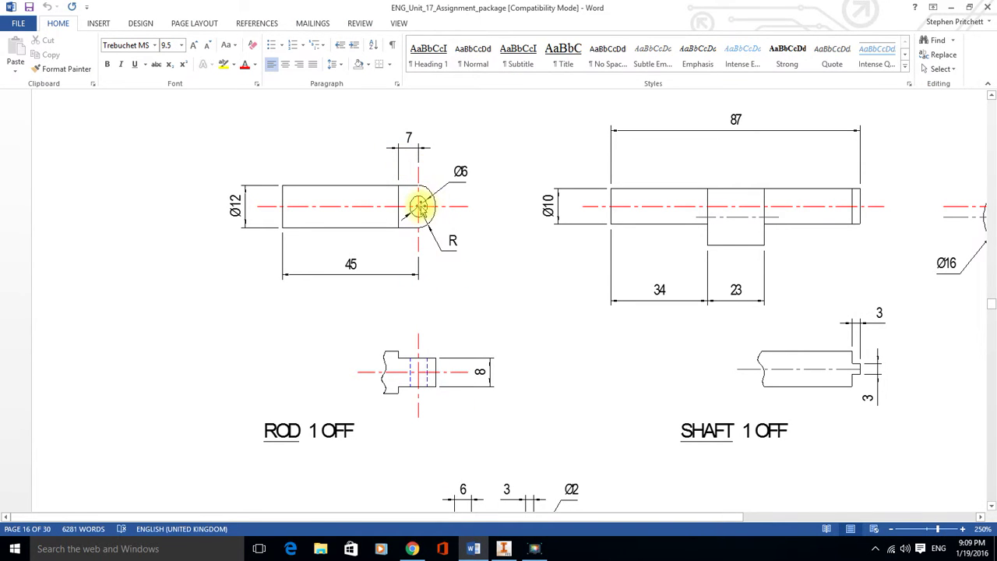
click(504, 549)
click(543, 111)
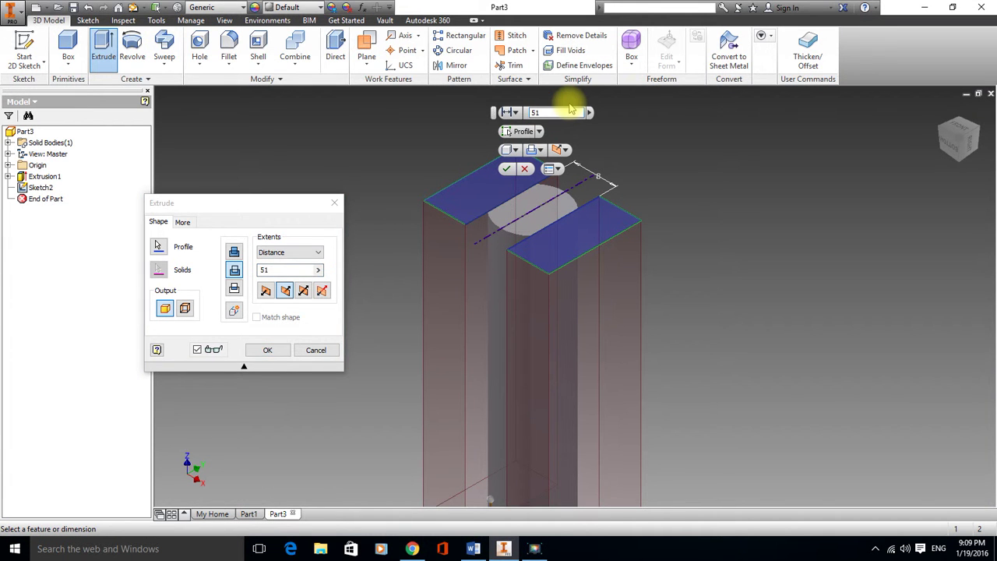
key(BackSpace)
key(BackSpace)
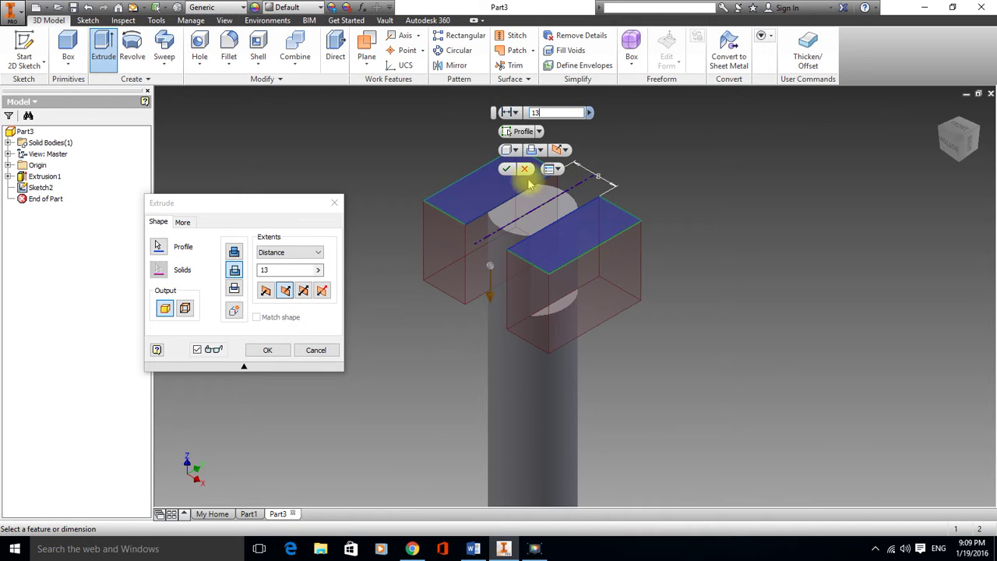
click(506, 172)
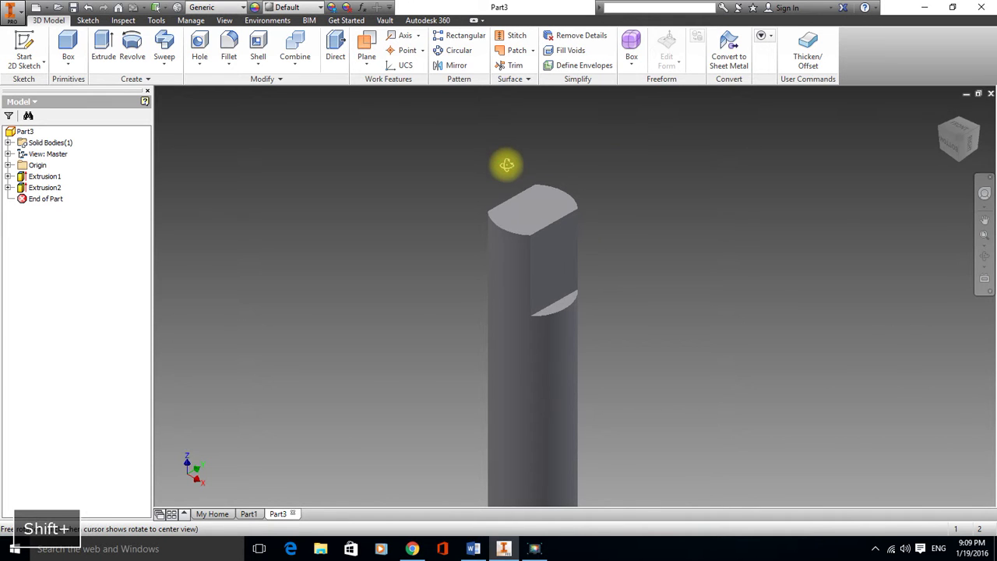
- Start a new sketch on one of the flat faces at the rod's end
shift+middle_drag(507, 163, 412, 340)
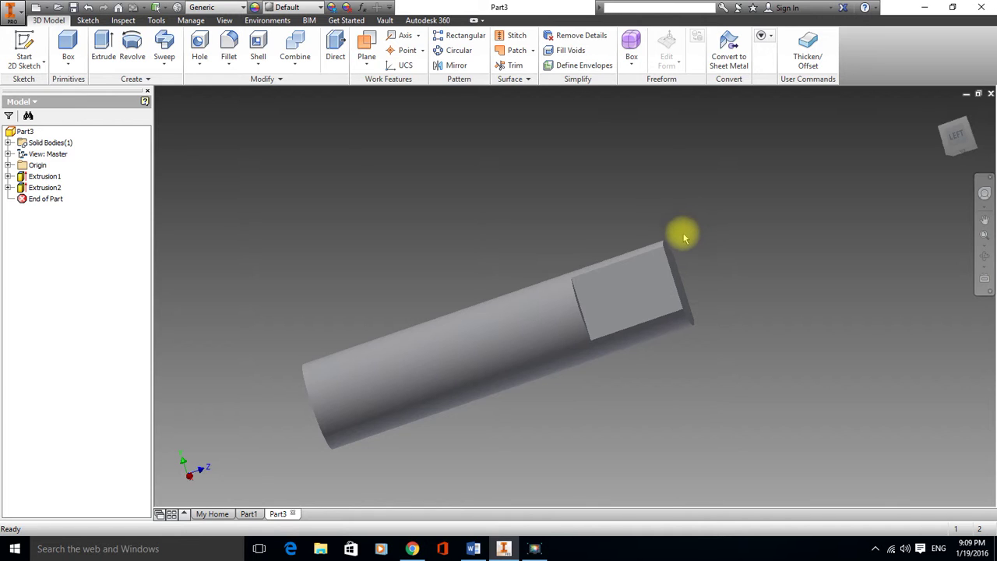
click(30, 48)
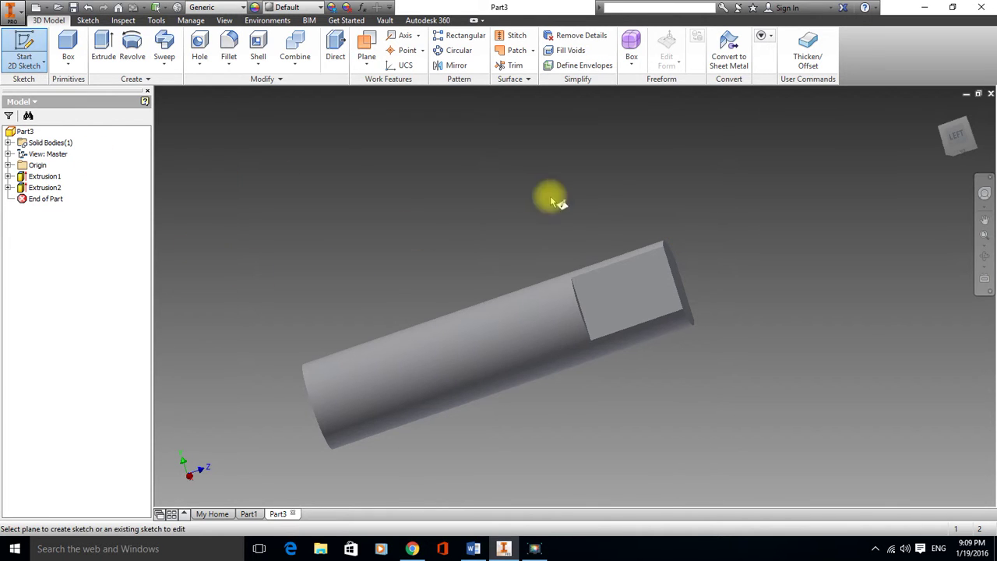
click(631, 290)
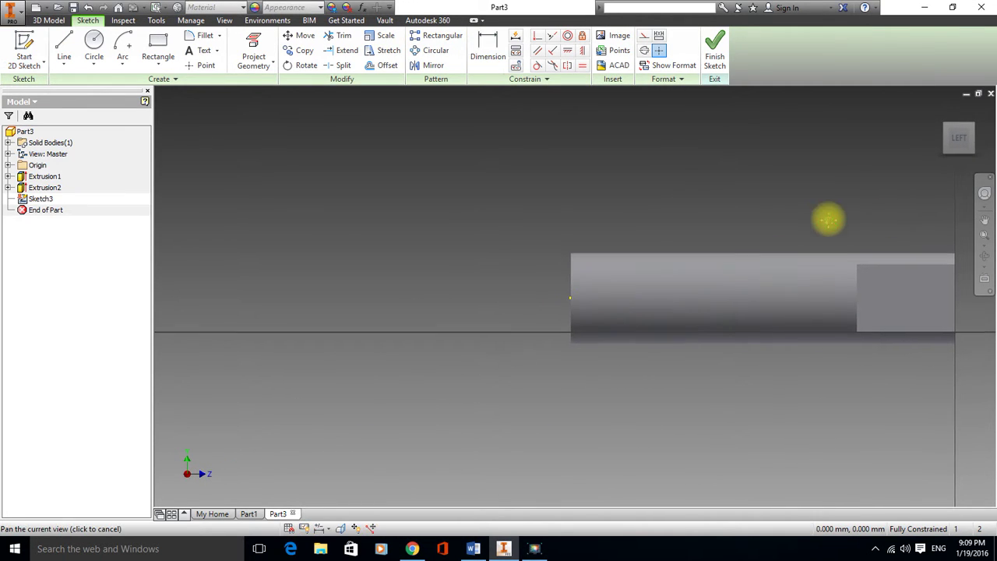
- Project the rod's four outline edges, both ends and both long sides, into the sketch
middle_drag(828, 219, 632, 216)
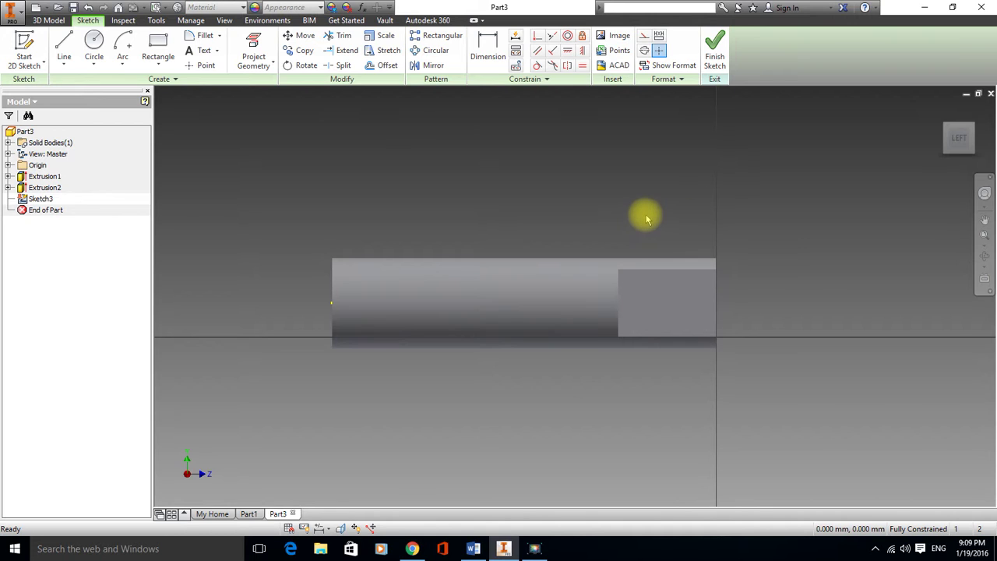
middle_drag(639, 215, 618, 195)
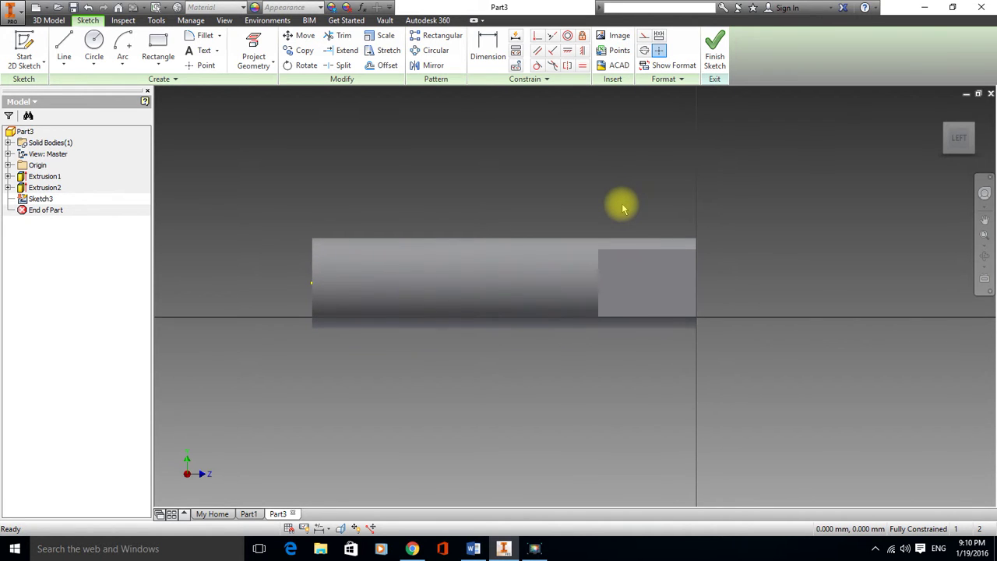
scroll(621, 205, down, 2)
scroll(621, 205, up, 3)
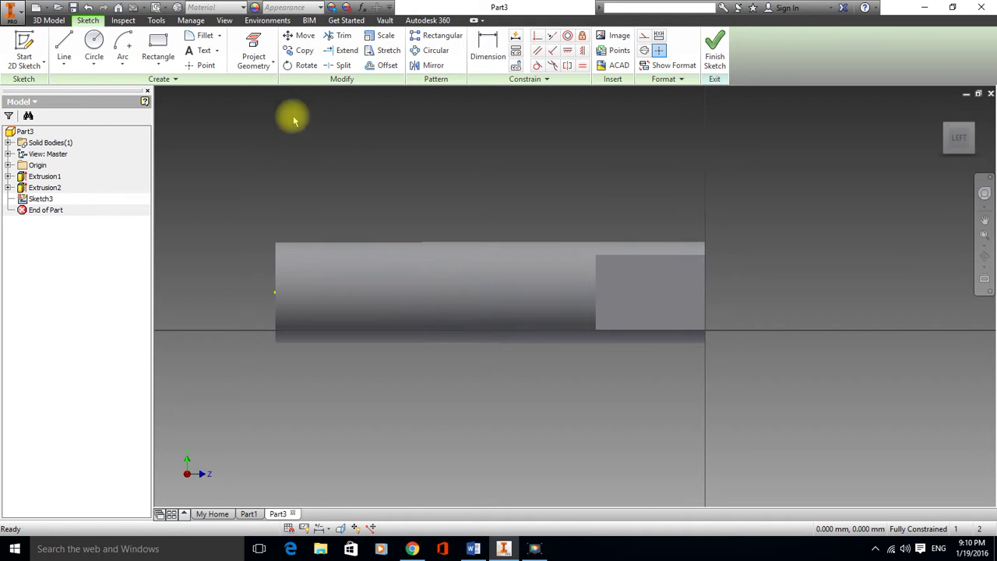
click(253, 47)
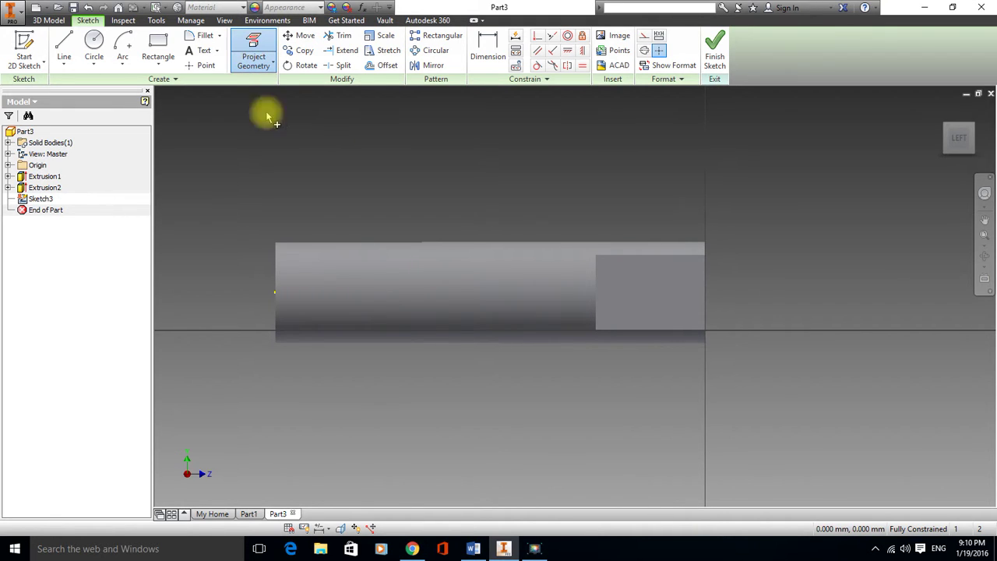
click(275, 284)
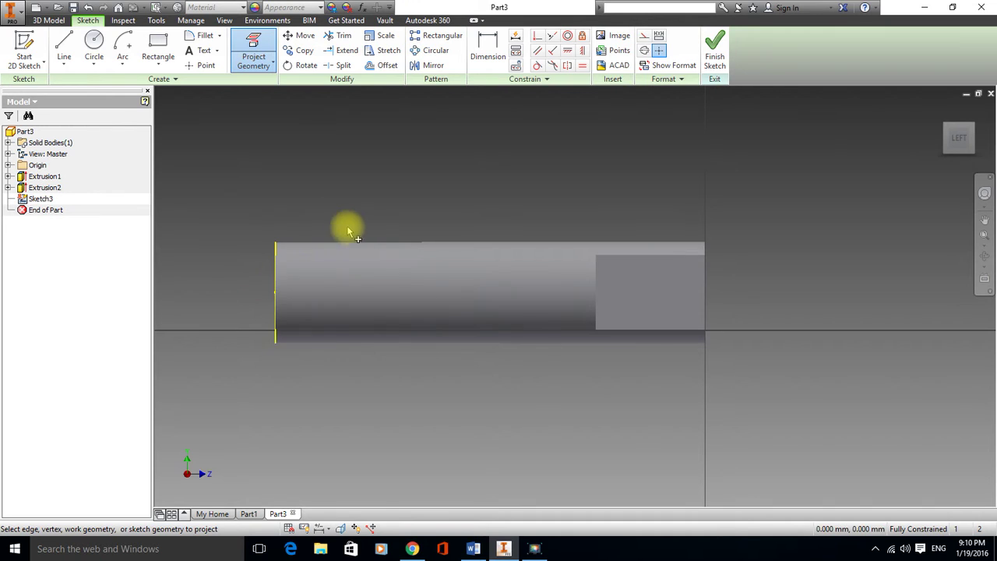
click(550, 304)
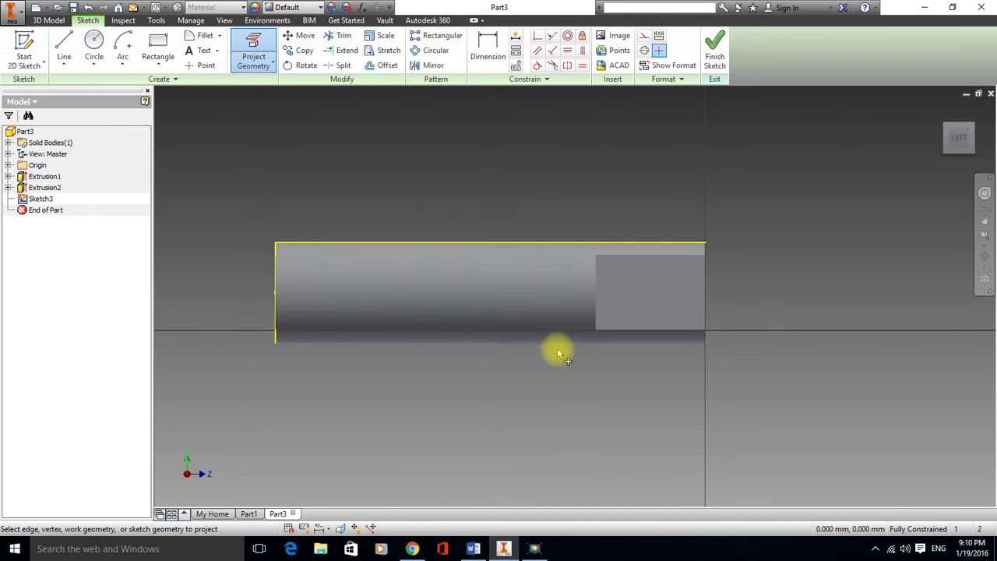
click(706, 290)
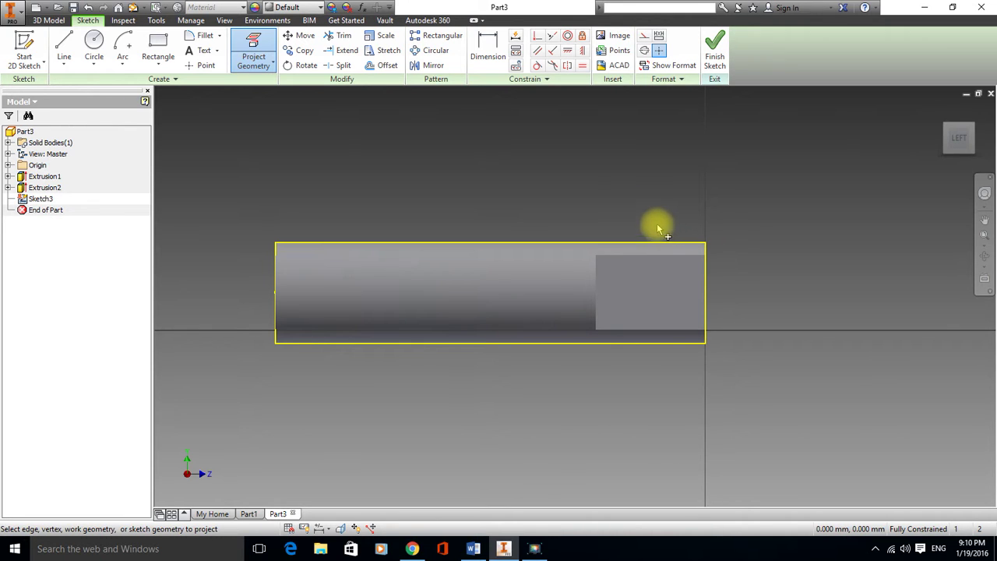
- Draw a horizontal centerline along the middle of the flat face and a vertical centerline crossing it about 5 mm from the rod's end
click(65, 45)
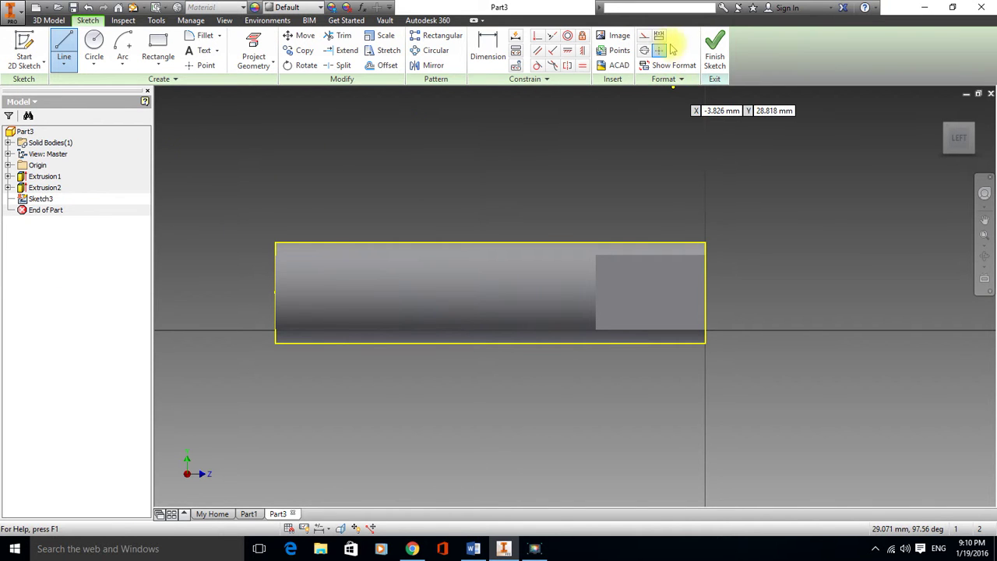
click(644, 52)
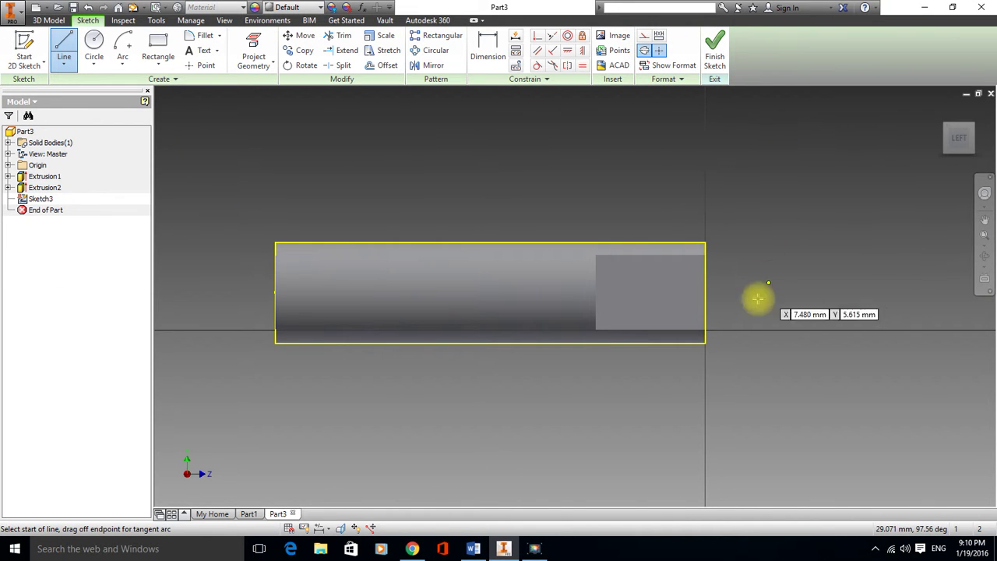
click(706, 293)
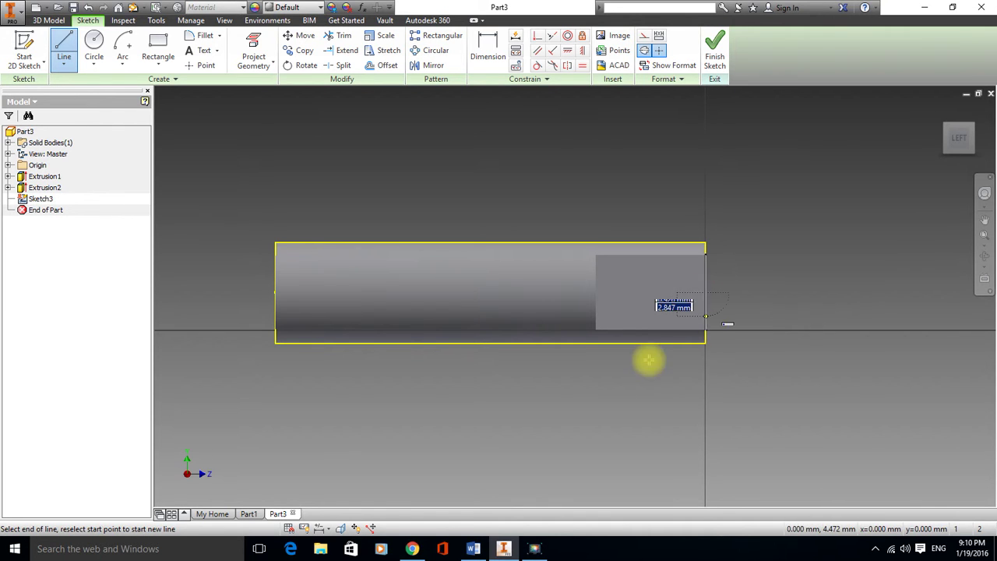
double_click(274, 294)
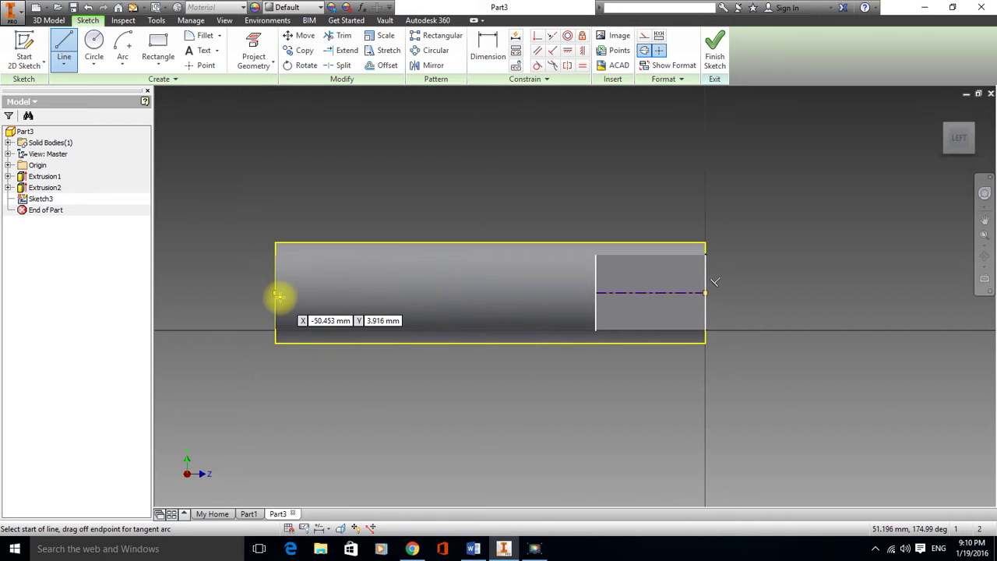
click(660, 218)
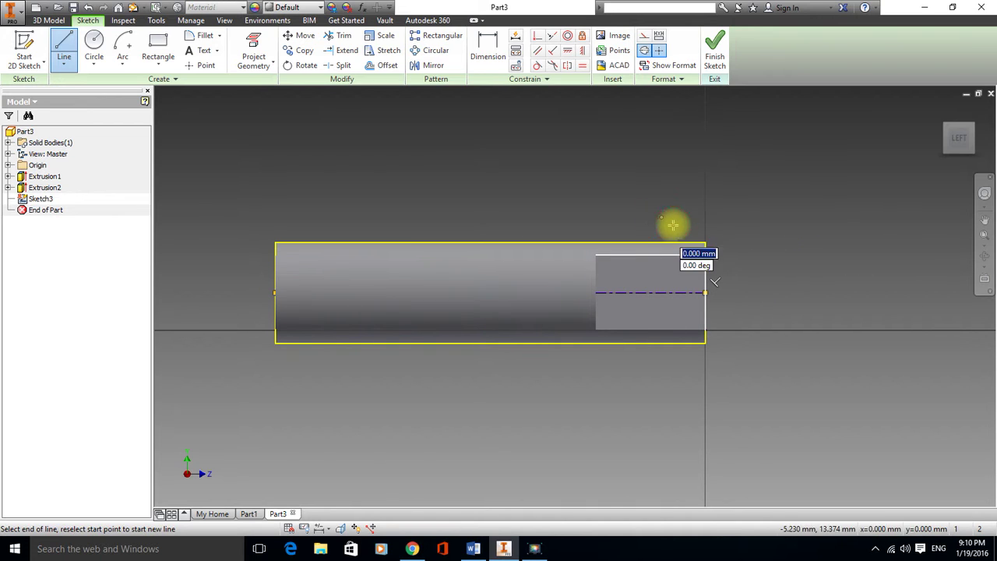
click(661, 366)
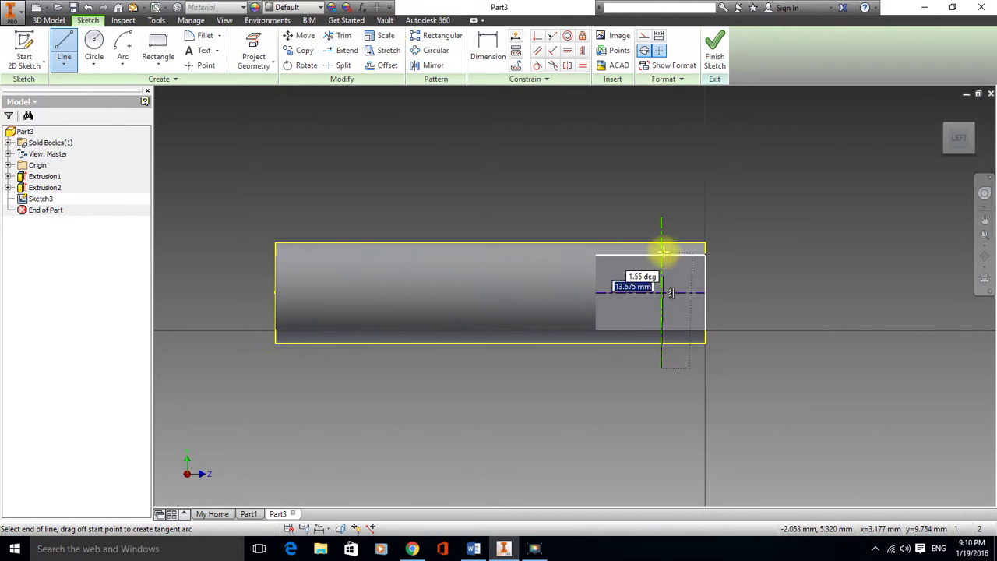
right_click(663, 399)
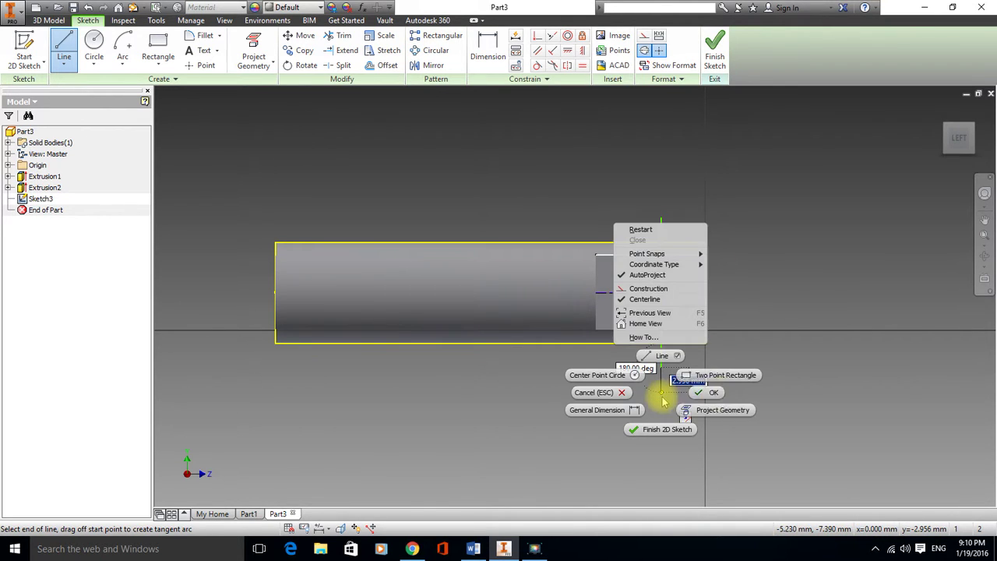
click(715, 395)
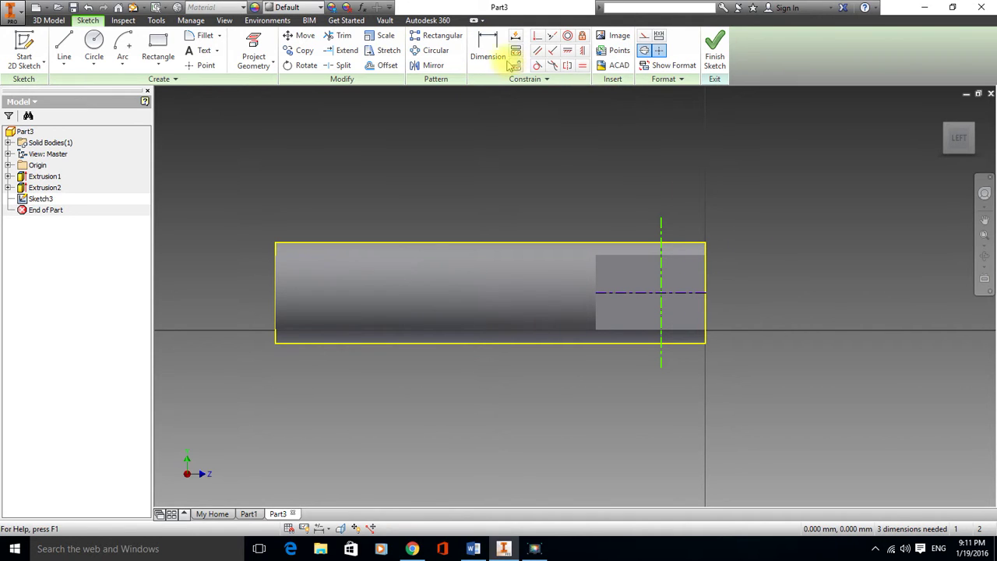
- Dimension the vertical centerline at 6 mm from the rod's flattened end
click(484, 45)
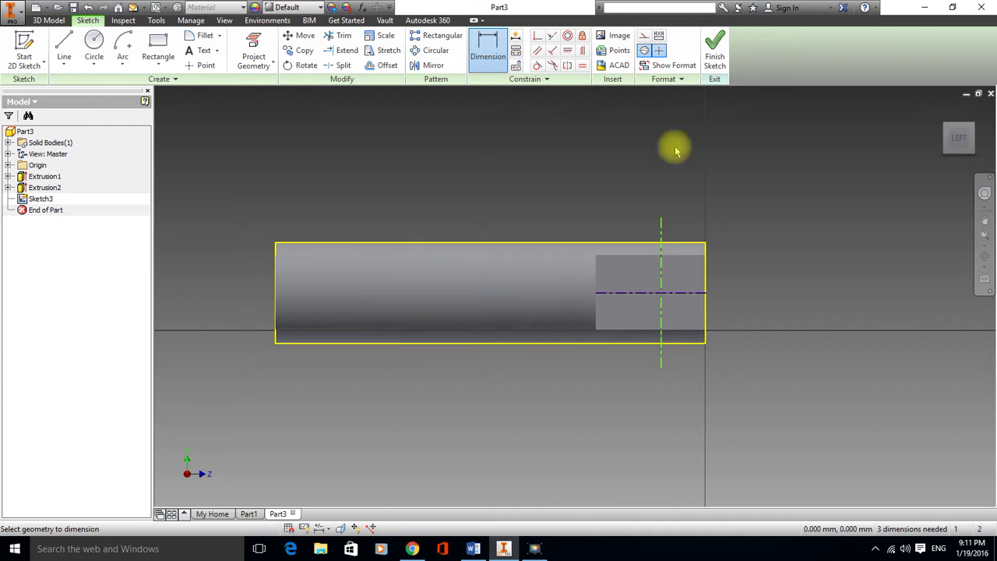
click(661, 219)
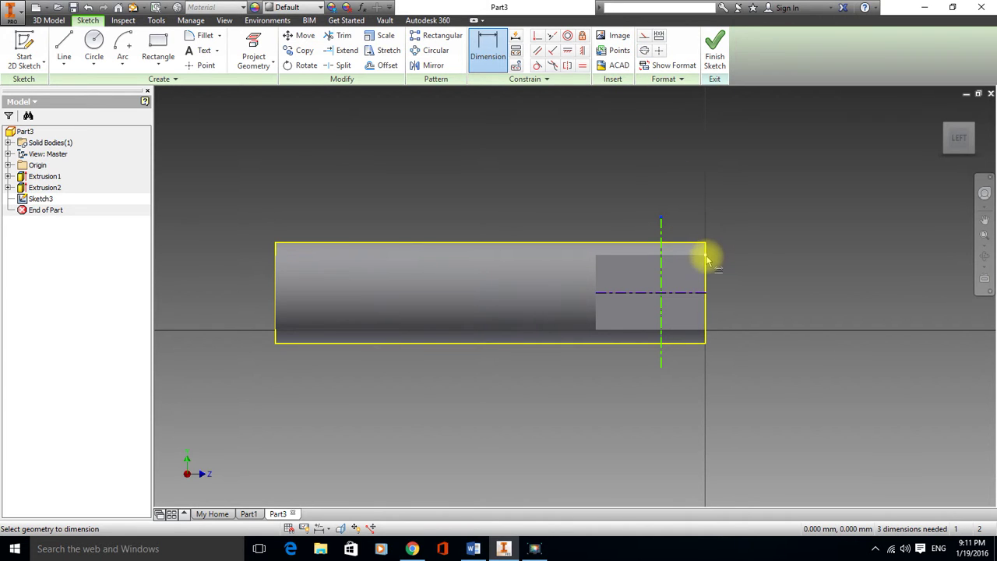
click(701, 222)
click(686, 186)
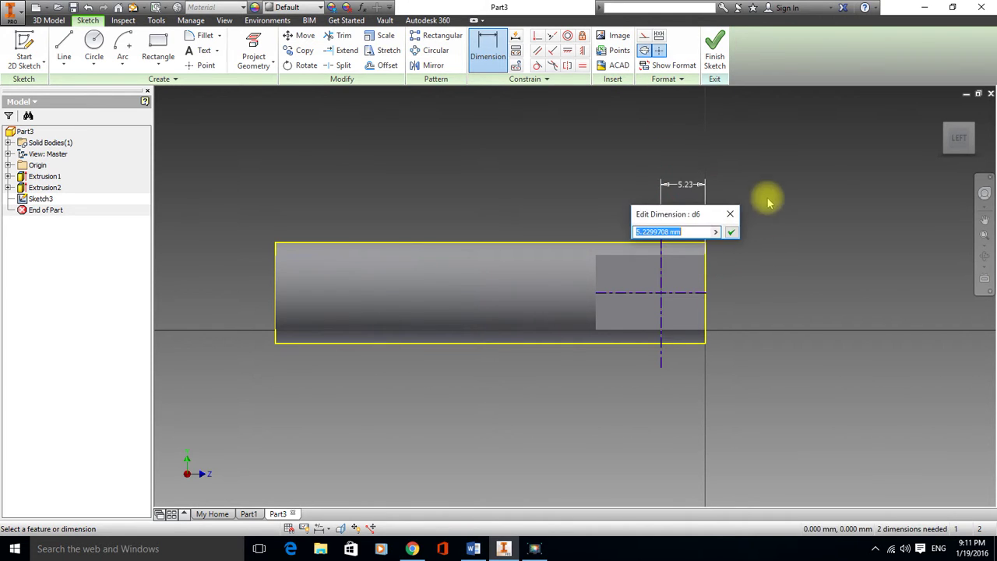
text(6)
key(Return)
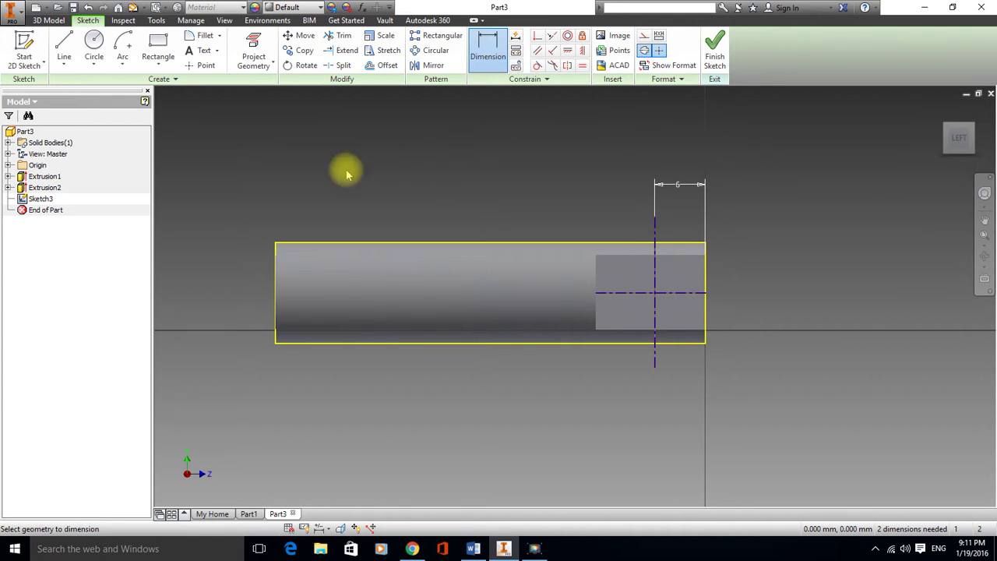
- Draw a 6 mm diameter circle centered where the two centerlines cross
click(94, 46)
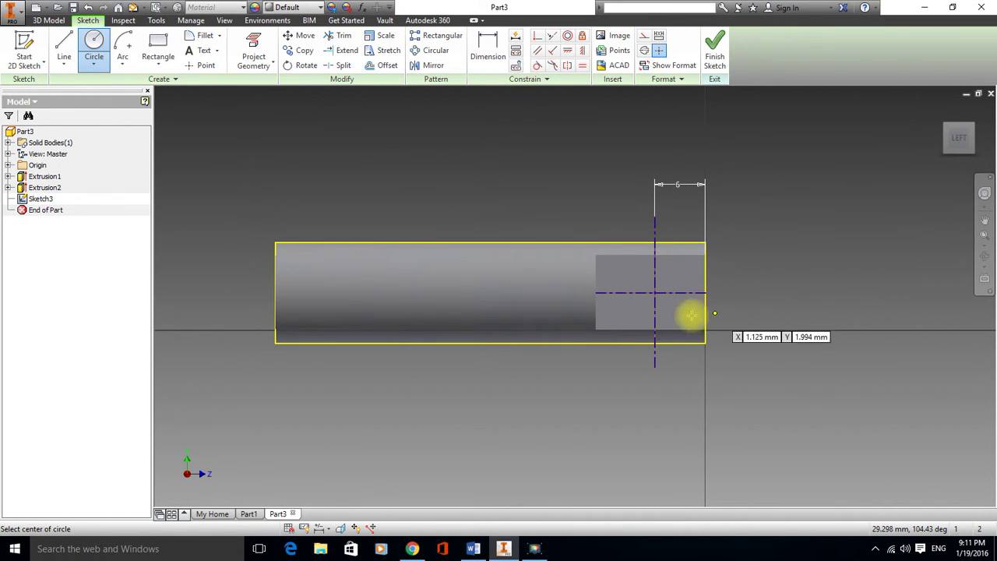
click(655, 293)
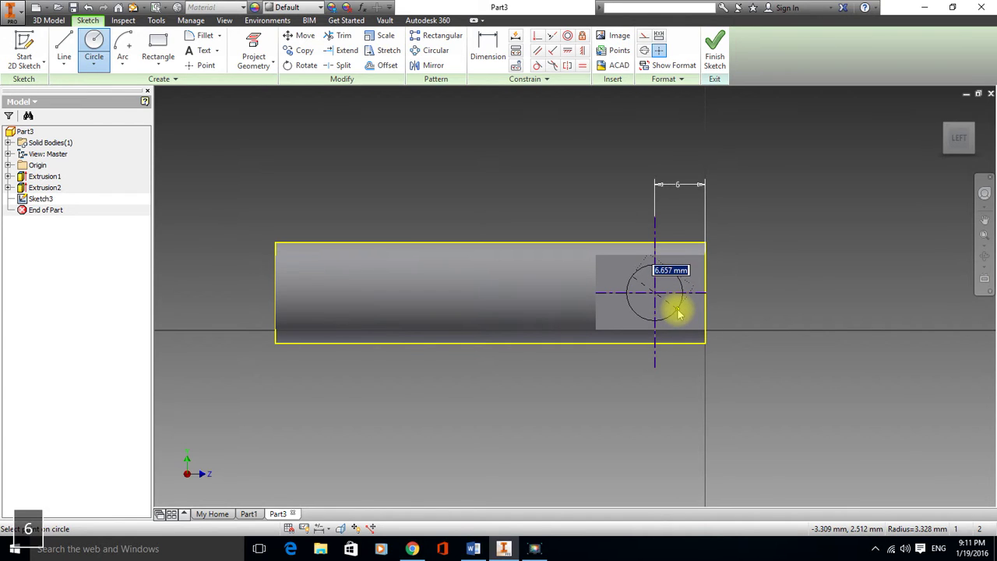
key(Return)
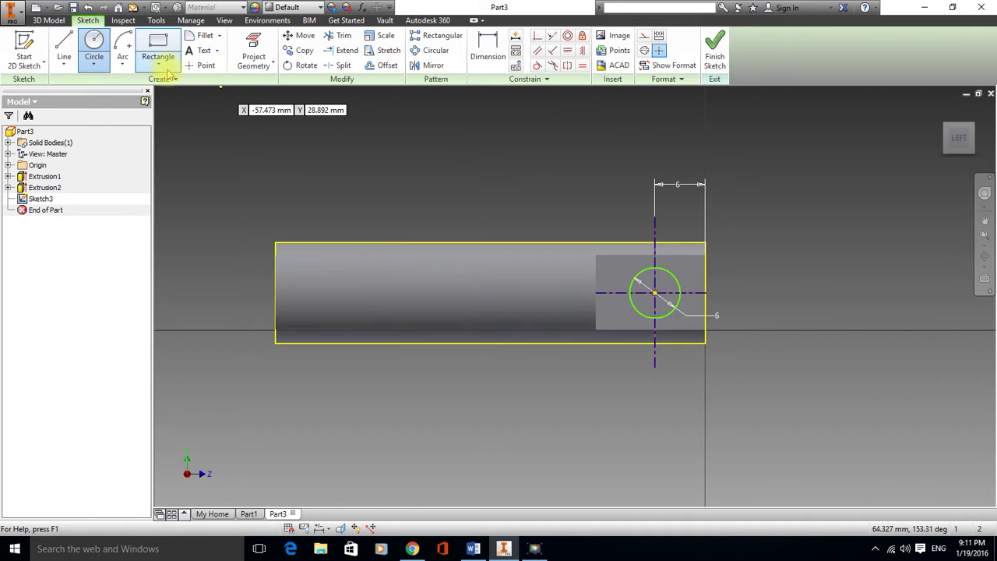
- Draw a semicircular arc of about 6 mm radius around the circle's center, from the rod's upper edge to its lower edge, bulging toward the end
click(123, 54)
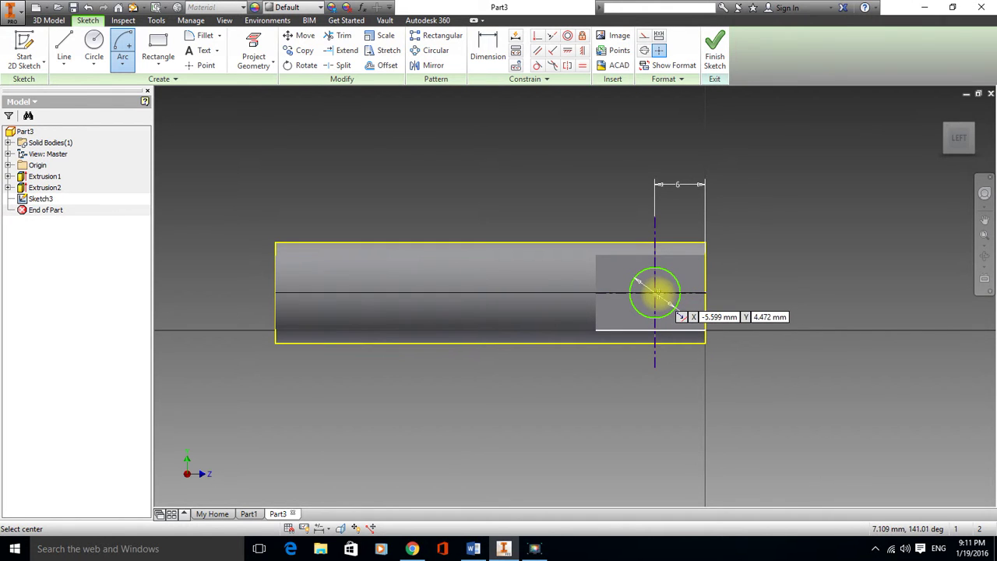
click(655, 293)
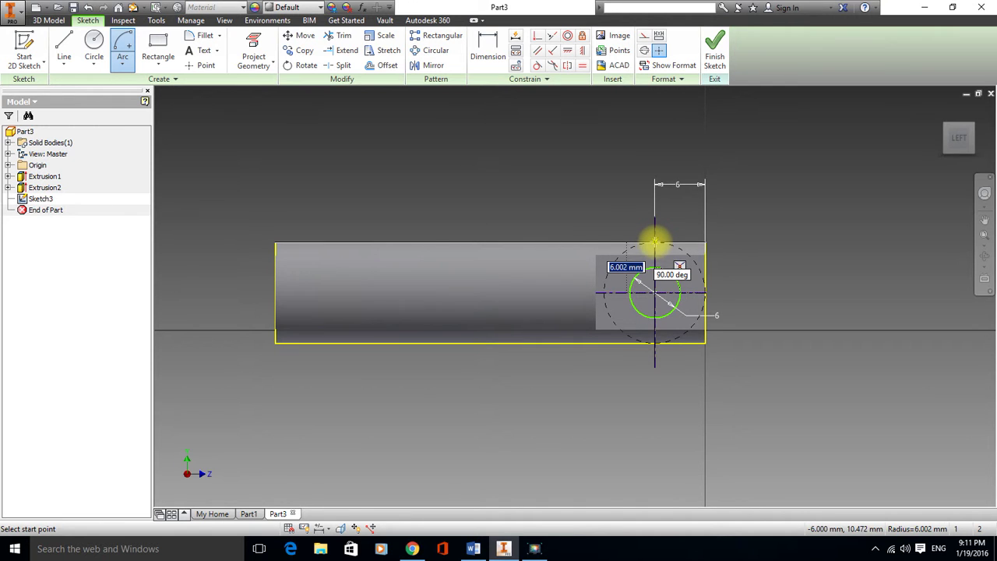
click(654, 243)
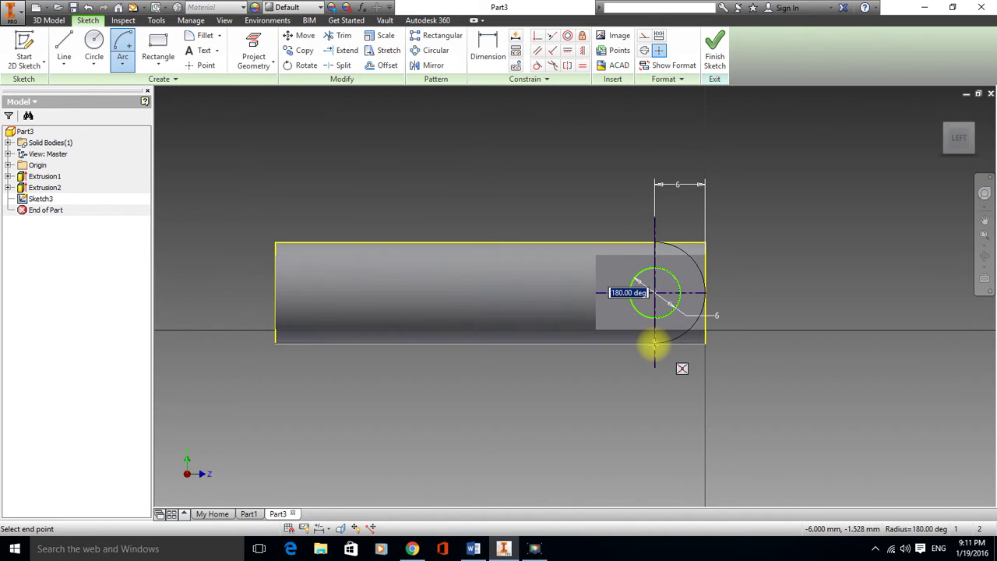
click(654, 343)
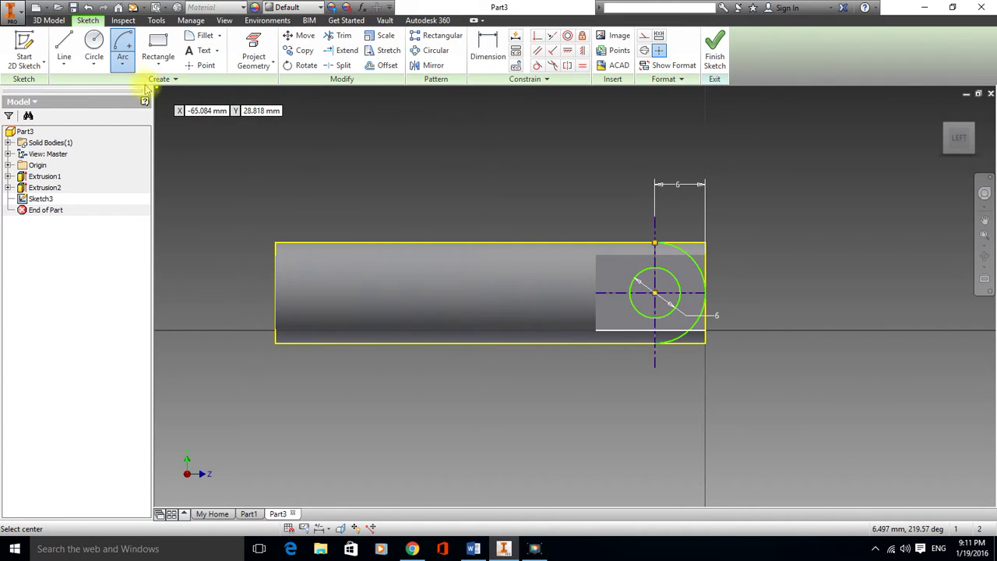
- Draw connected lines outside the rod's end from the arc's upper endpoint to its lower one, forming an enclosure about 9 mm wide and 22 mm high
click(65, 51)
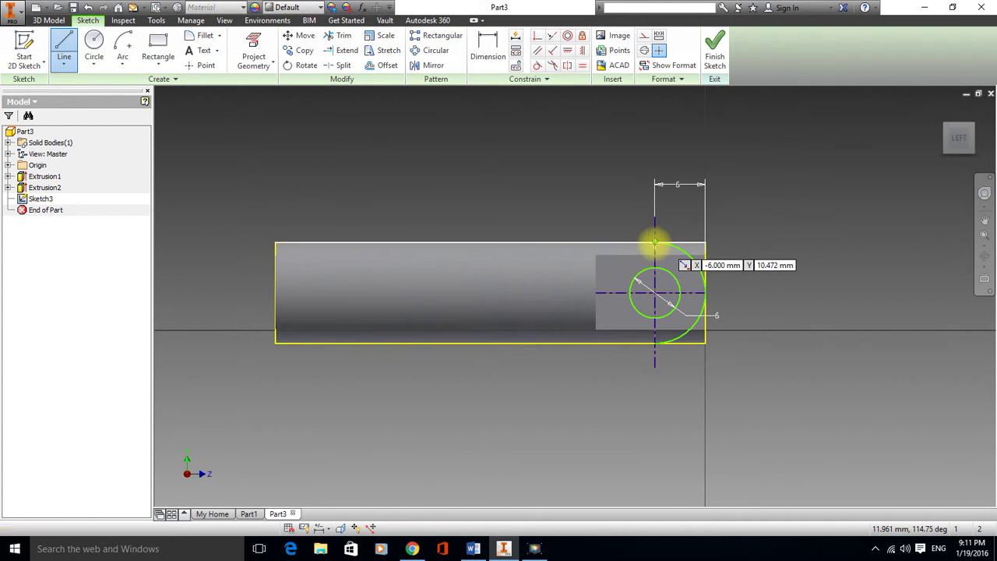
click(654, 243)
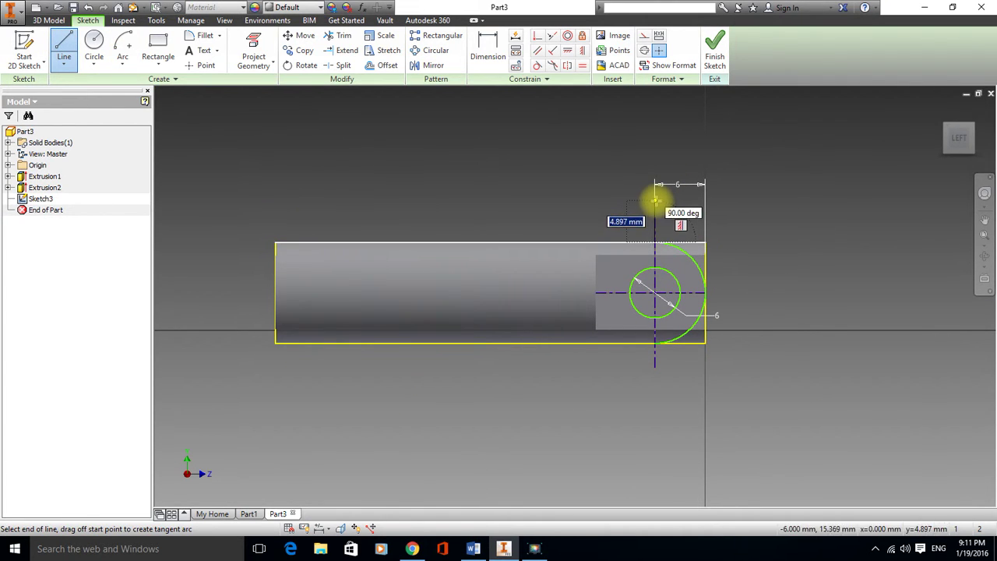
click(656, 201)
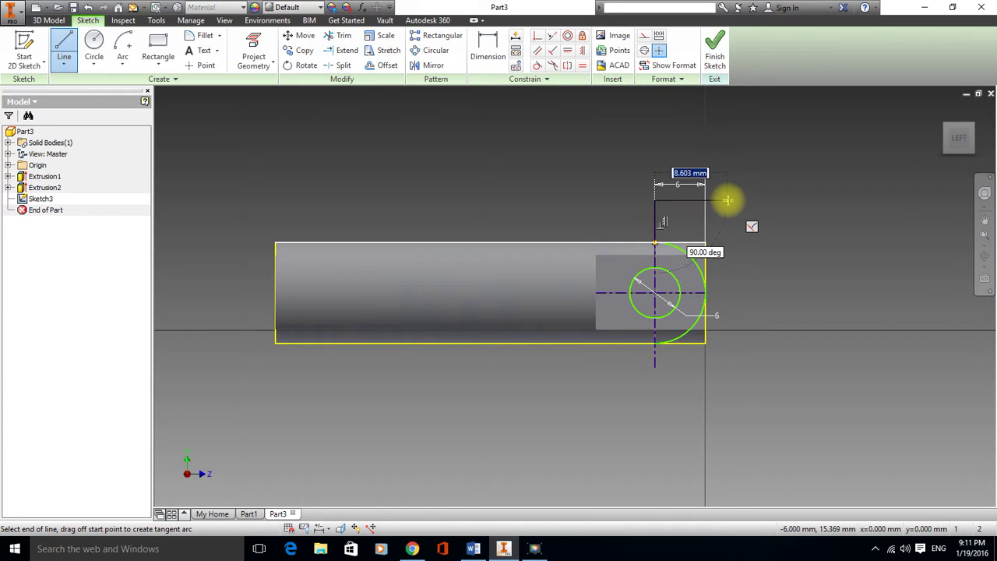
click(728, 200)
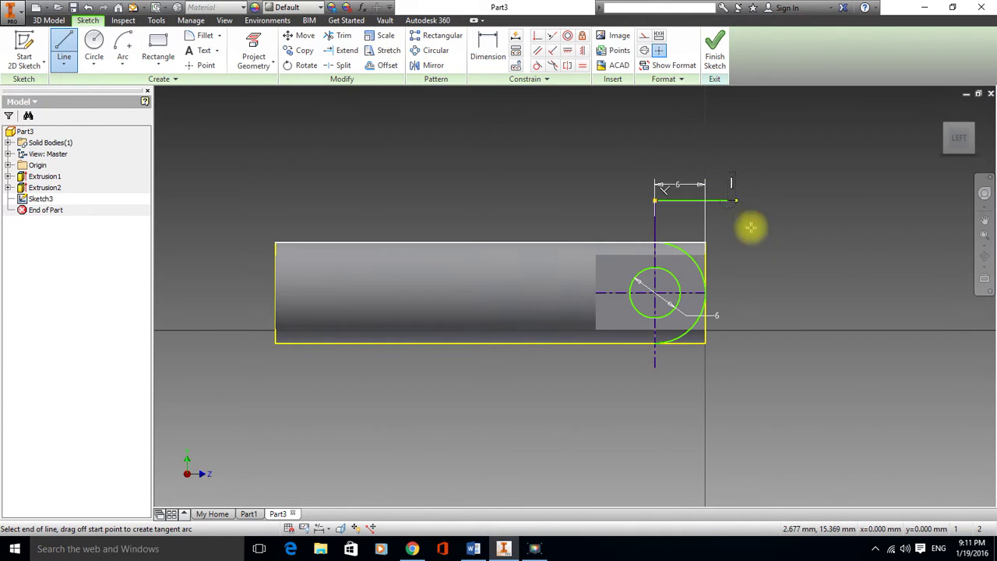
click(728, 385)
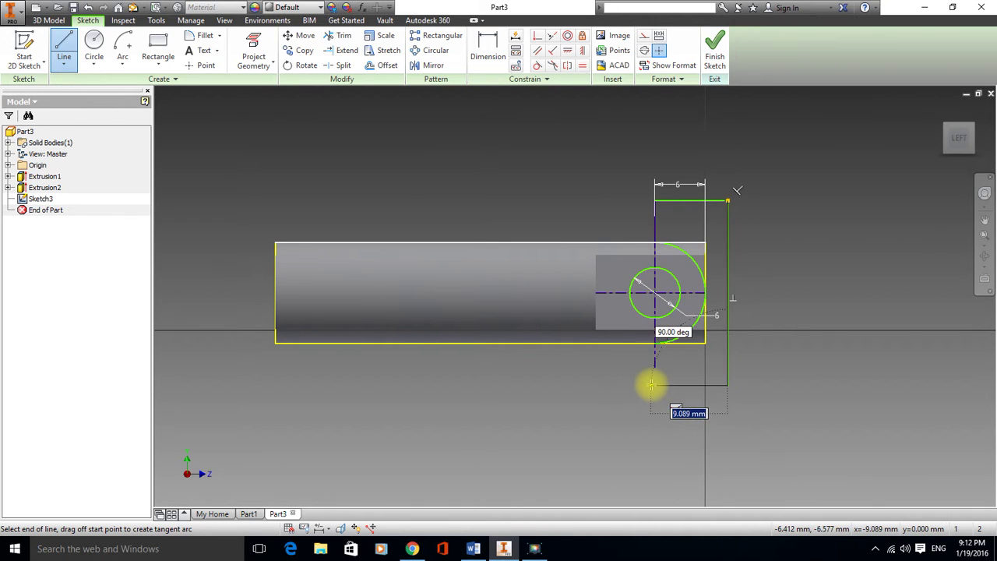
scroll(658, 385, down, 5)
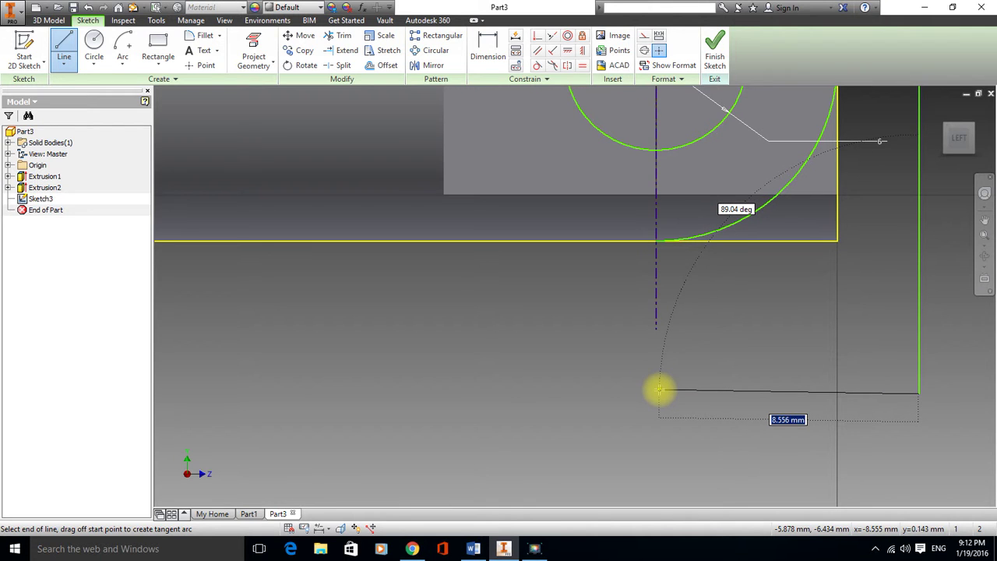
click(657, 389)
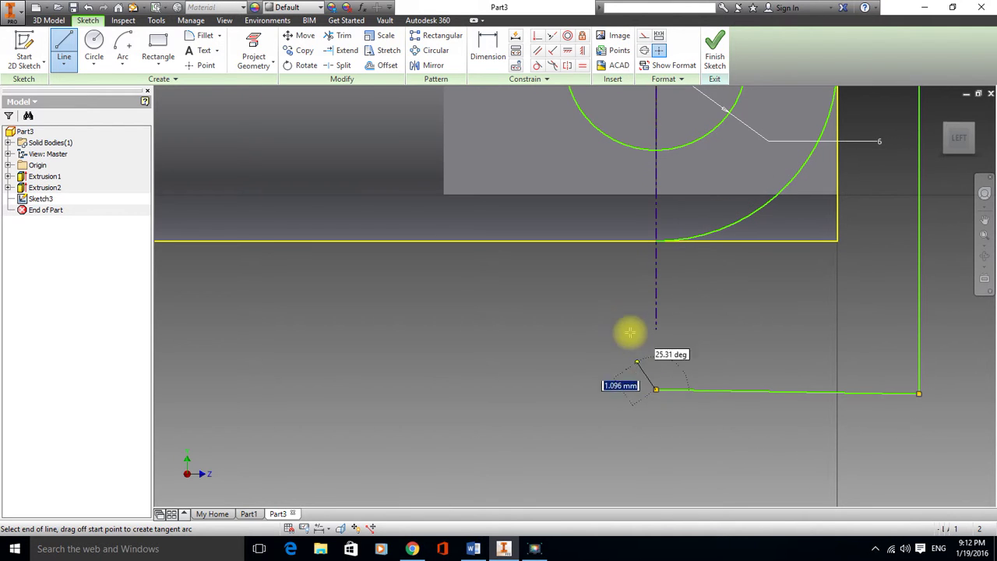
click(656, 241)
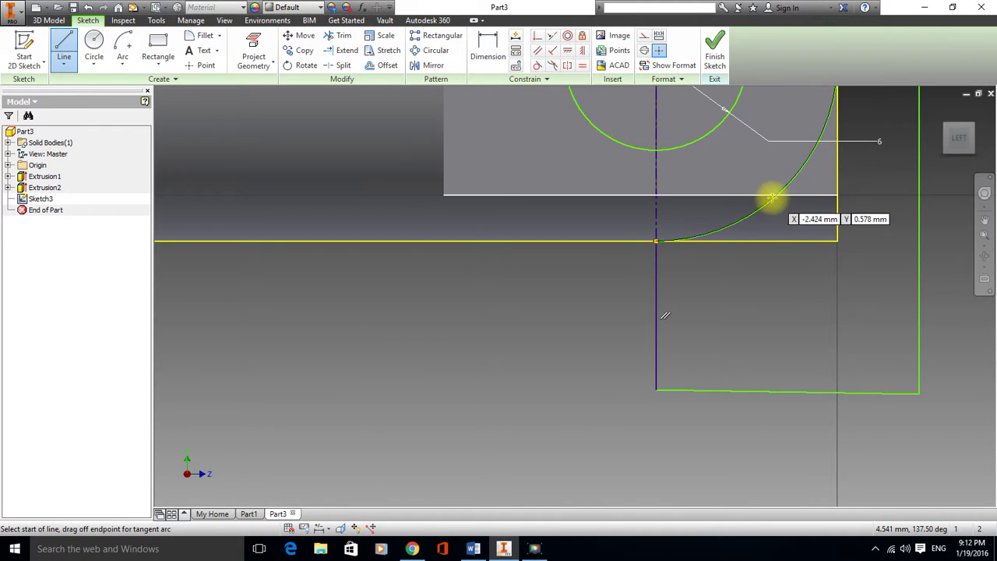
scroll(770, 201, up, 3)
mouse_move(879, 116)
middle_down()
mouse_move(830, 202)
mouse_move(784, 236)
middle_up()
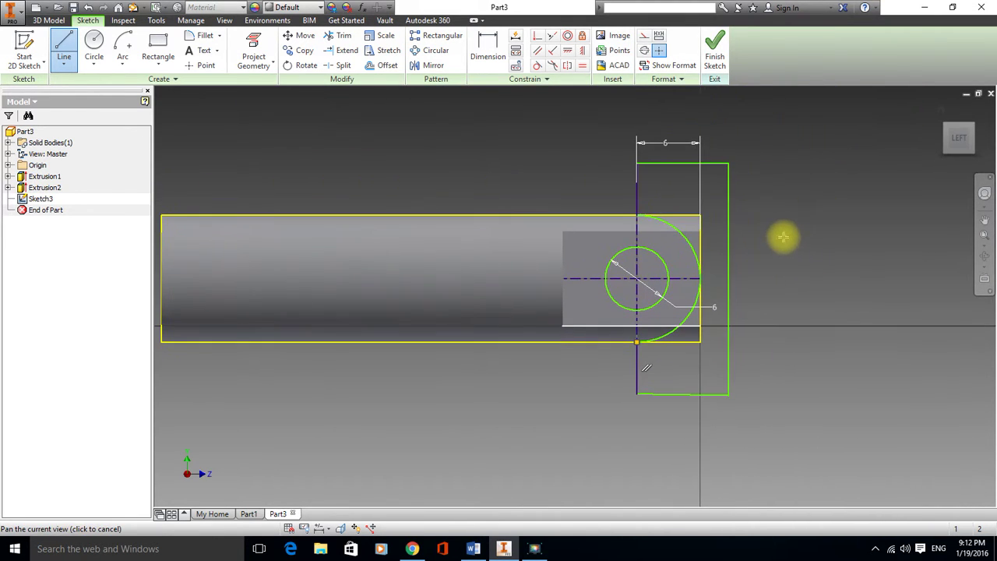
- Finish the sketch and cut the 6 mm circle and the area outside the end arc through the rod, with extent All into the body
click(720, 48)
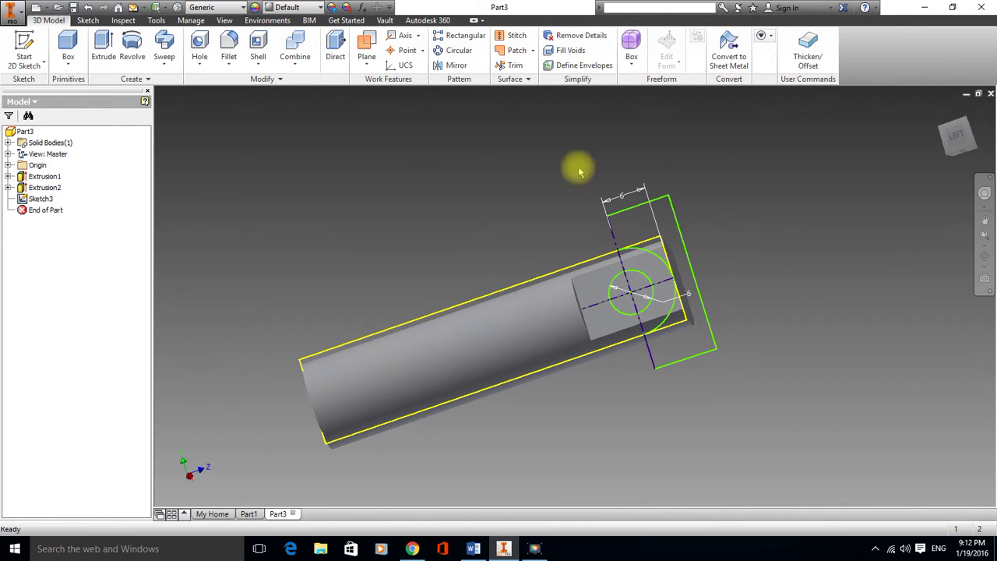
click(103, 45)
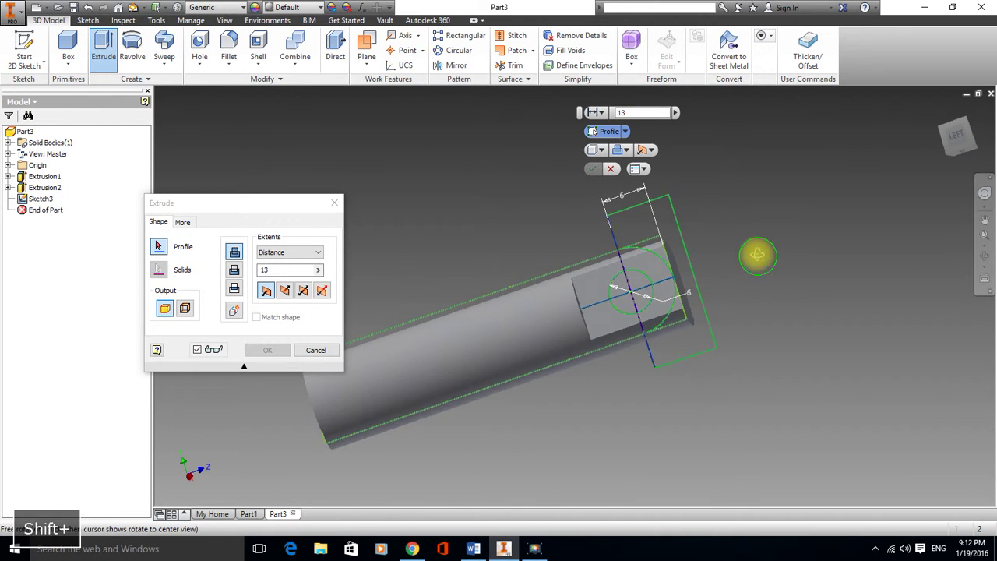
mouse_move(755, 251)
shift+middle_down()
mouse_move(714, 209)
mouse_move(623, 261)
shift+middle_up()
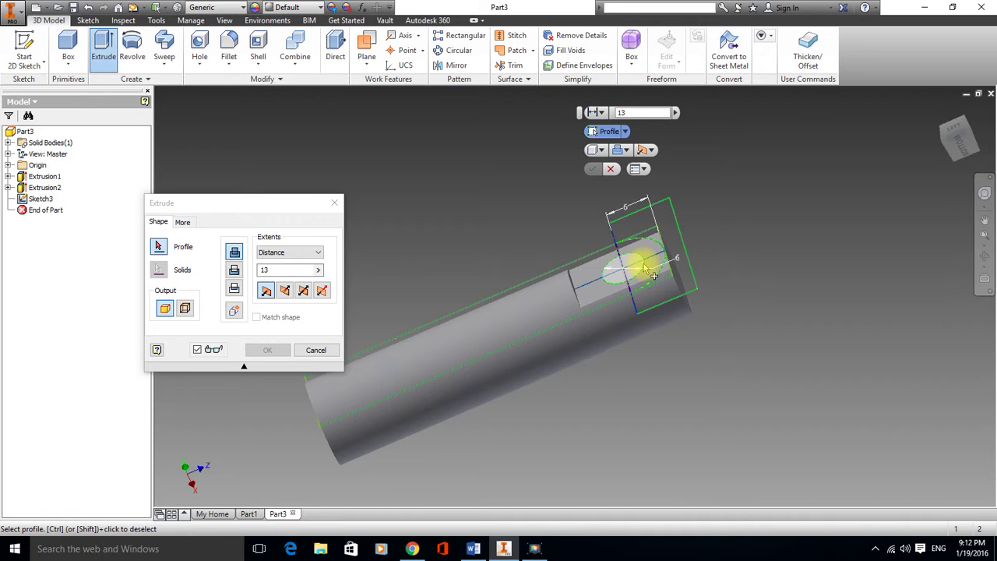
click(653, 275)
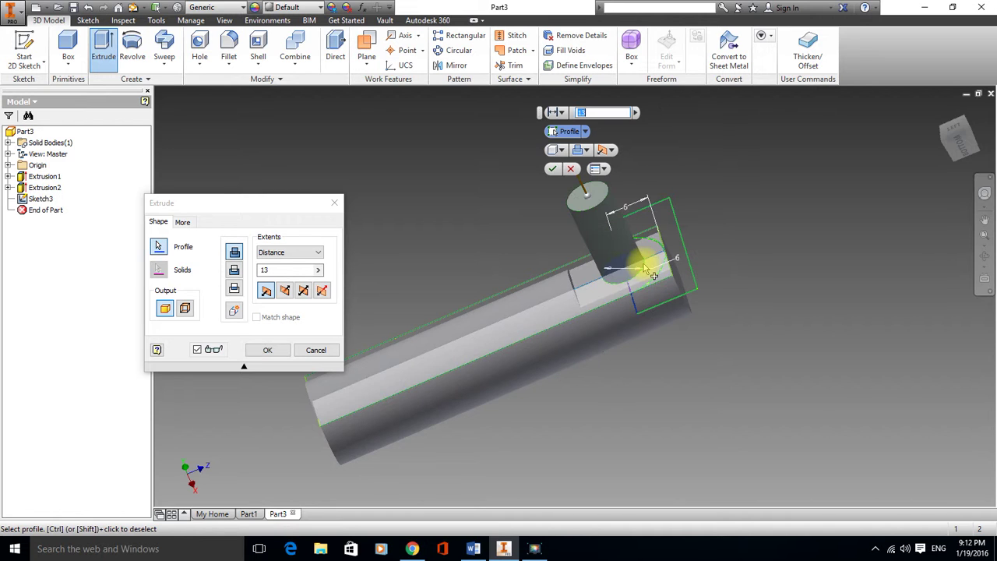
click(673, 234)
shift+click(667, 223)
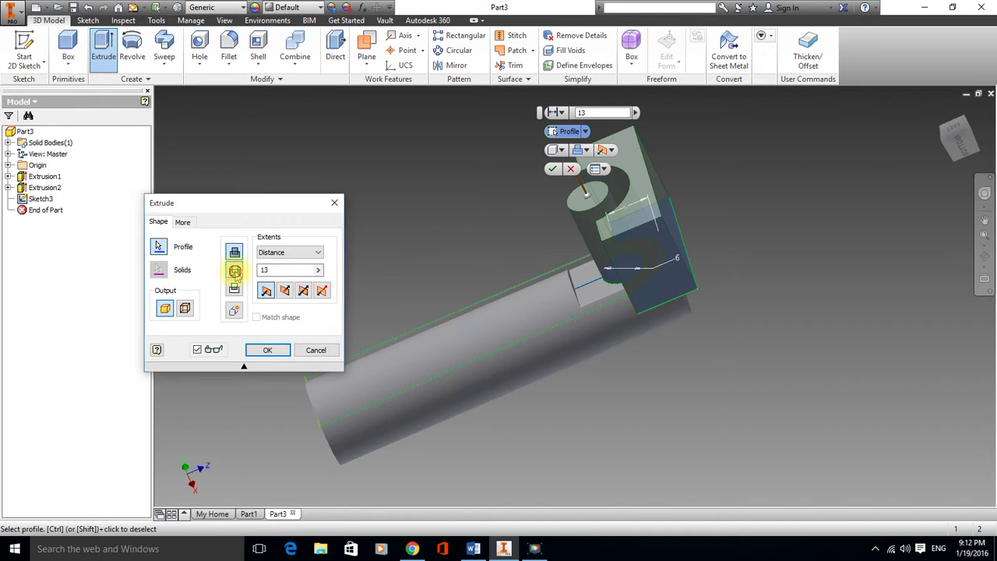
click(233, 271)
click(320, 254)
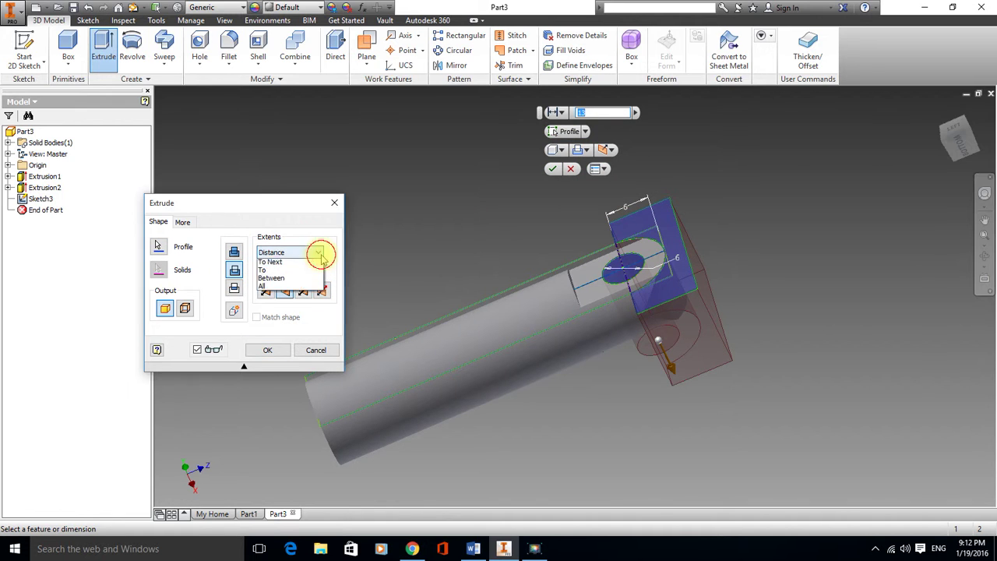
click(287, 296)
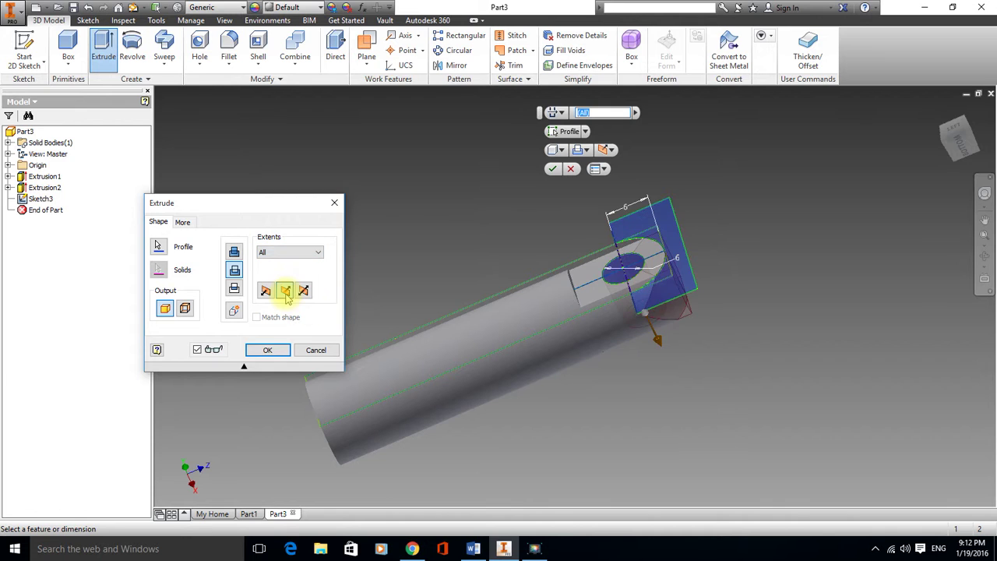
click(551, 171)
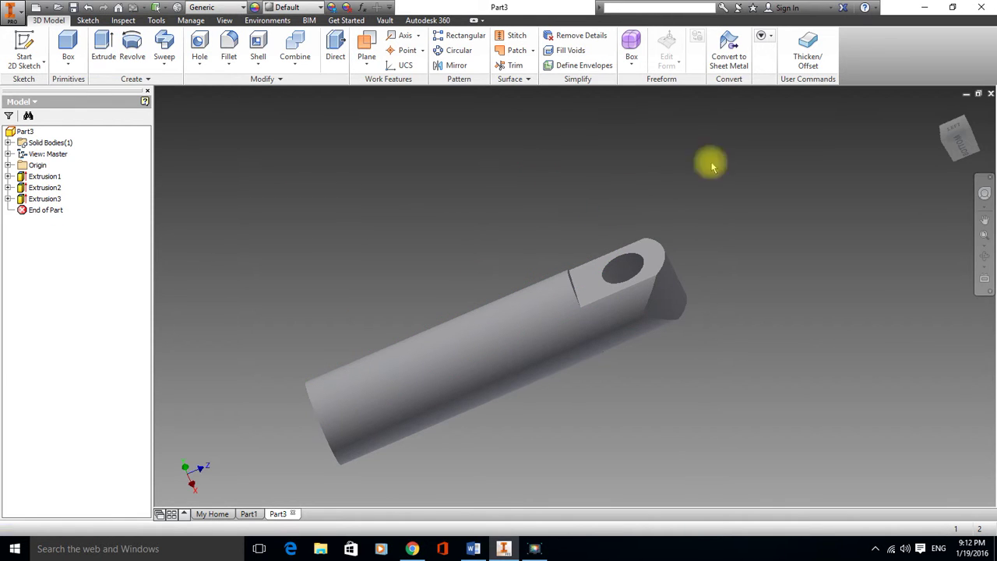
drag(927, 119, 652, 199)
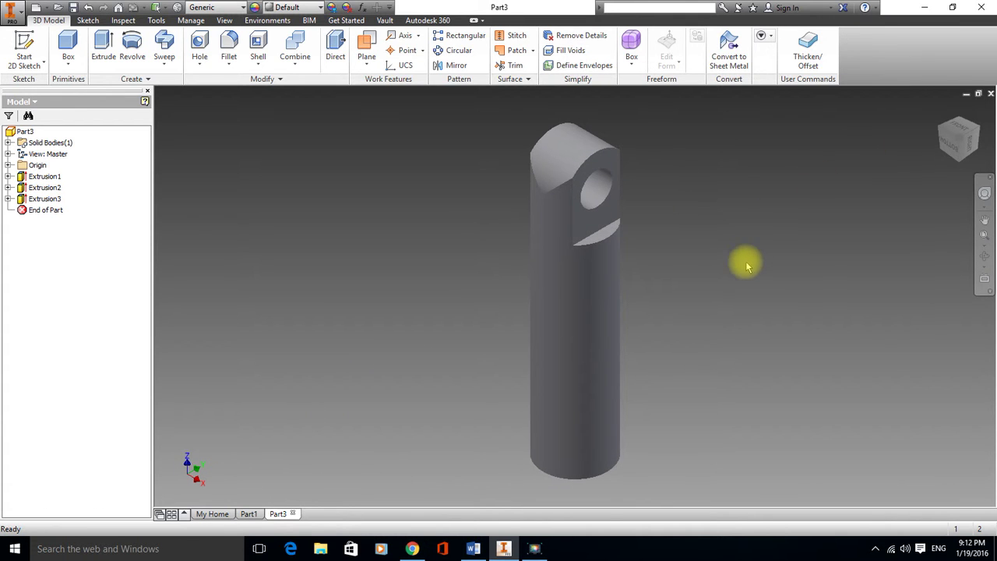
shift+middle_drag(741, 267, 746, 301)
shift+middle_drag(604, 305, 605, 278)
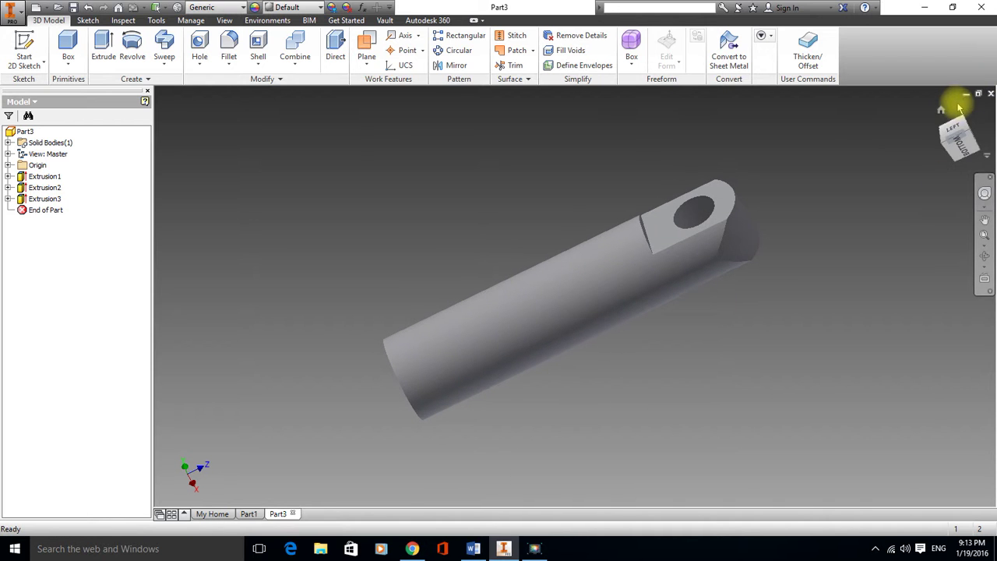
click(941, 113)
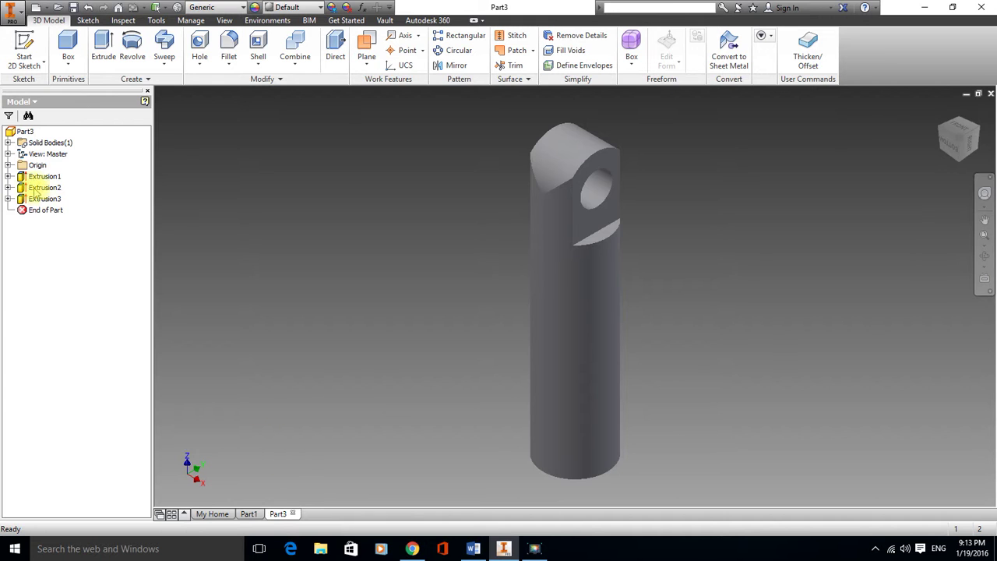
- Create a new part from the metric Standard (mm).ipt template
click(9, 16)
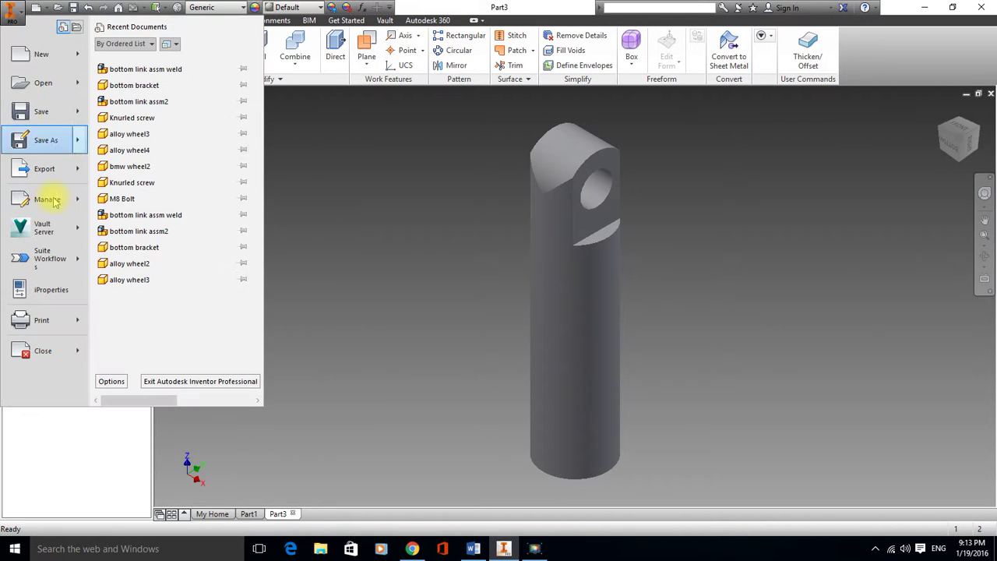
click(42, 56)
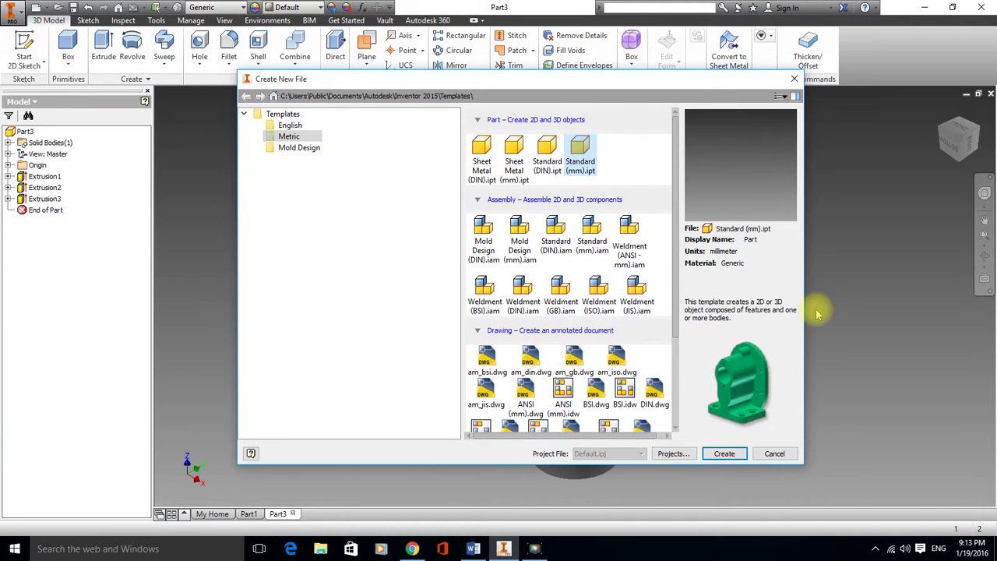
click(732, 458)
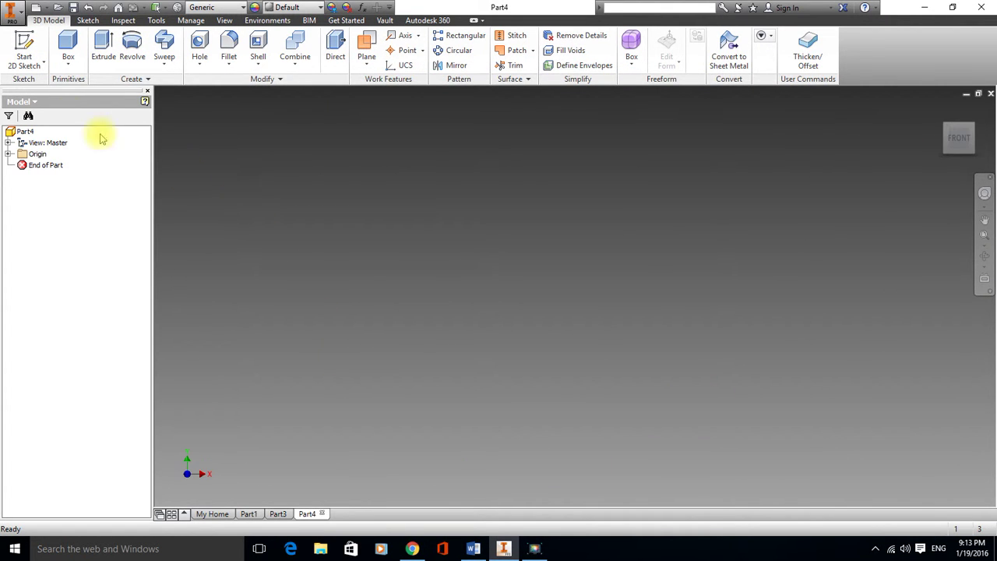
- Sketch a 12 mm diameter circle centered at the origin on the front XY plane and finish the sketch
click(25, 49)
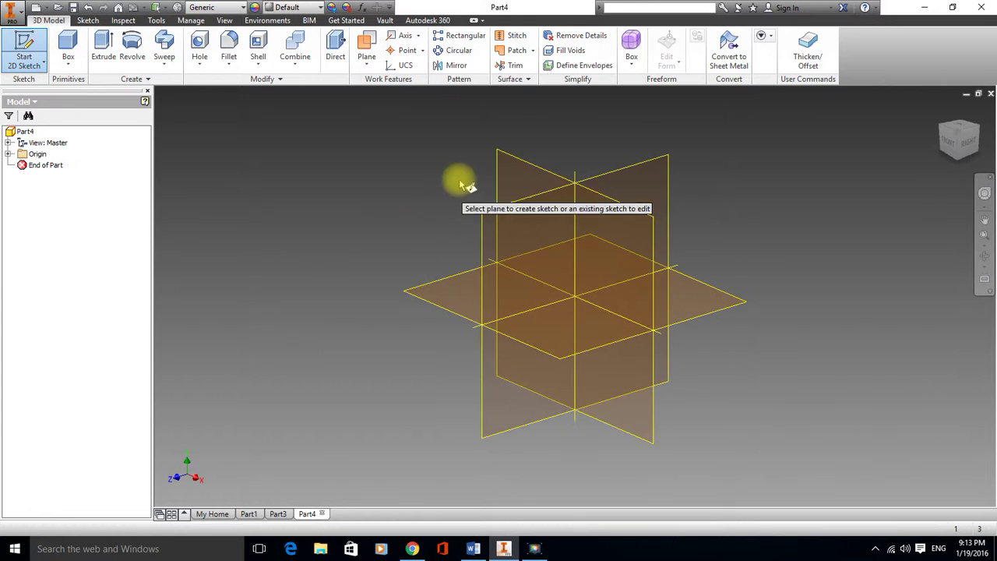
click(520, 174)
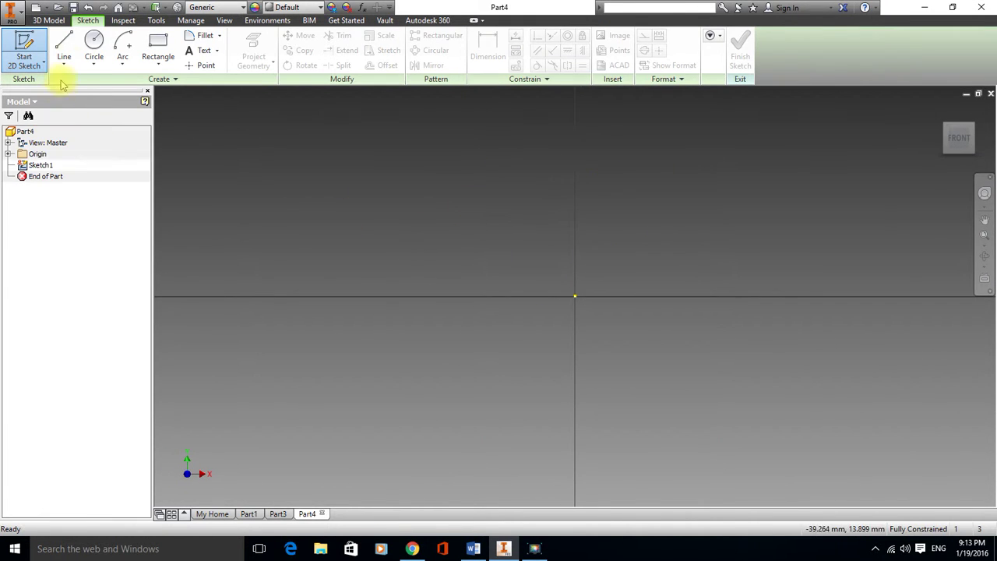
click(94, 45)
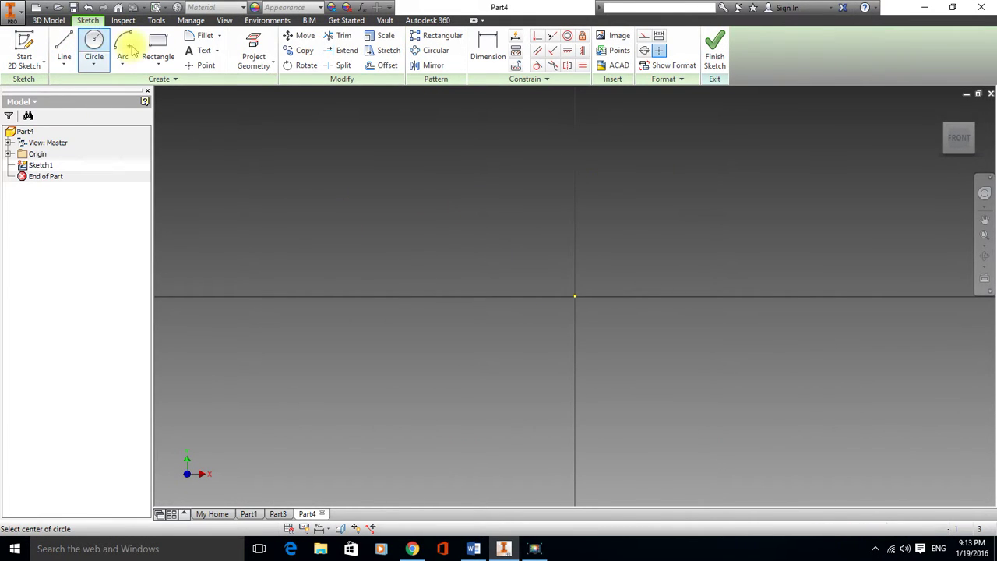
click(575, 296)
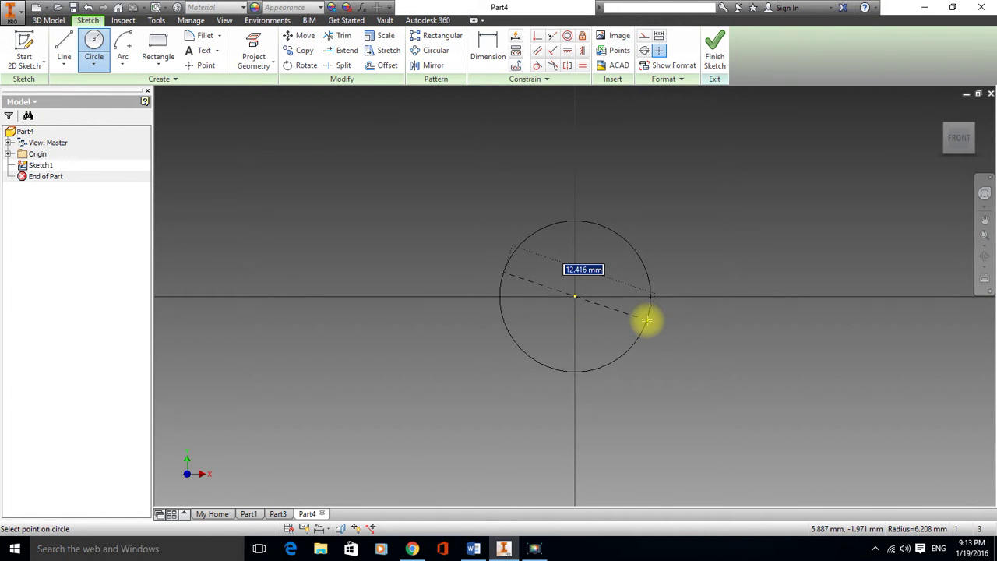
text(12)
key(Return)
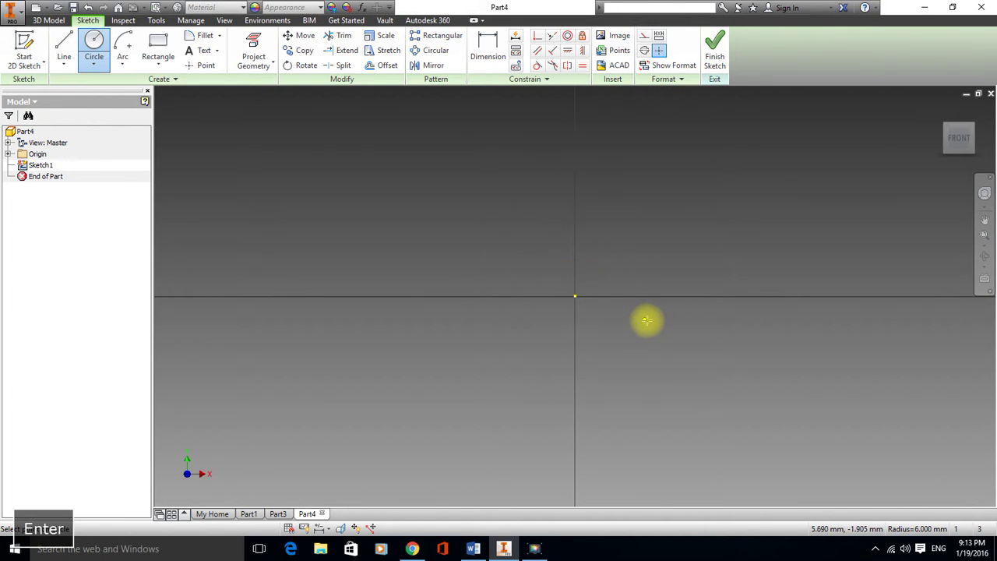
click(713, 47)
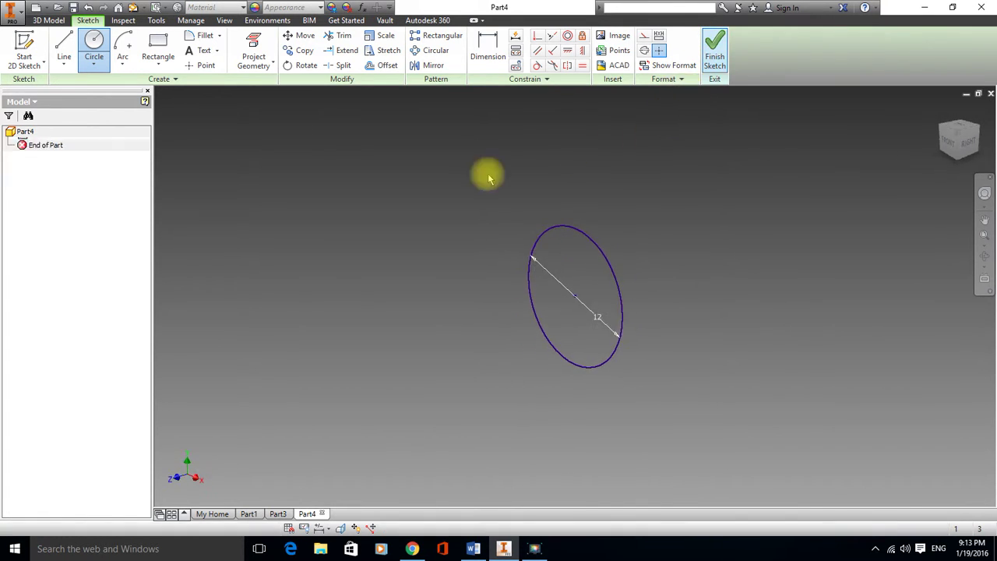
- Extrude the 12 mm circle 51 mm into a solid cylinder
click(104, 49)
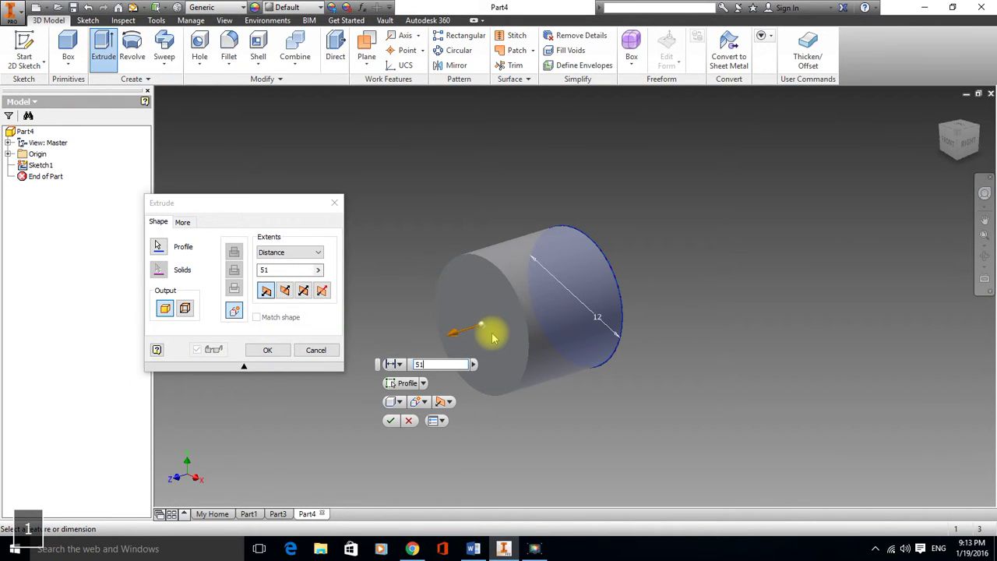
key(Return)
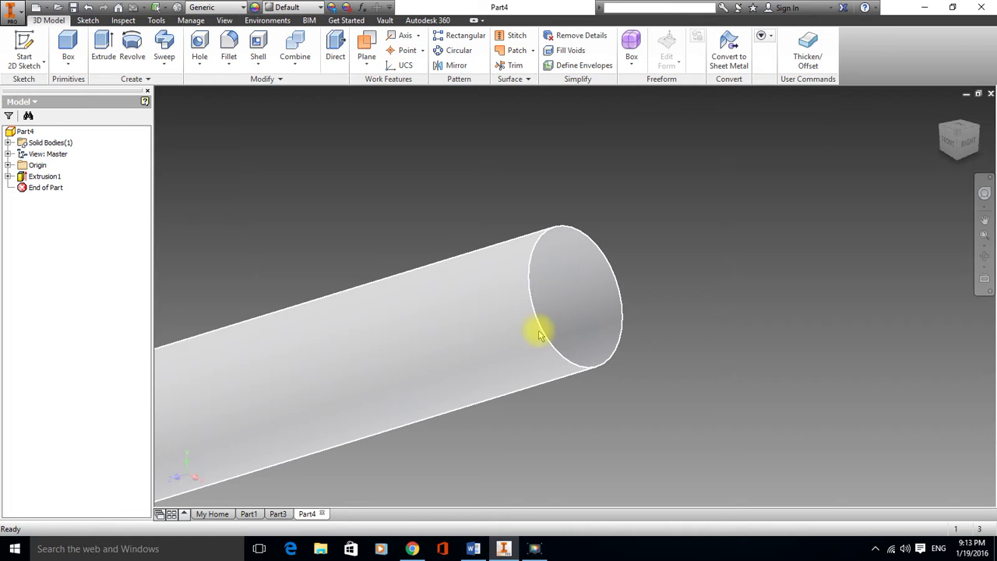
scroll(539, 334, up, 4)
middle_drag(466, 333, 545, 269)
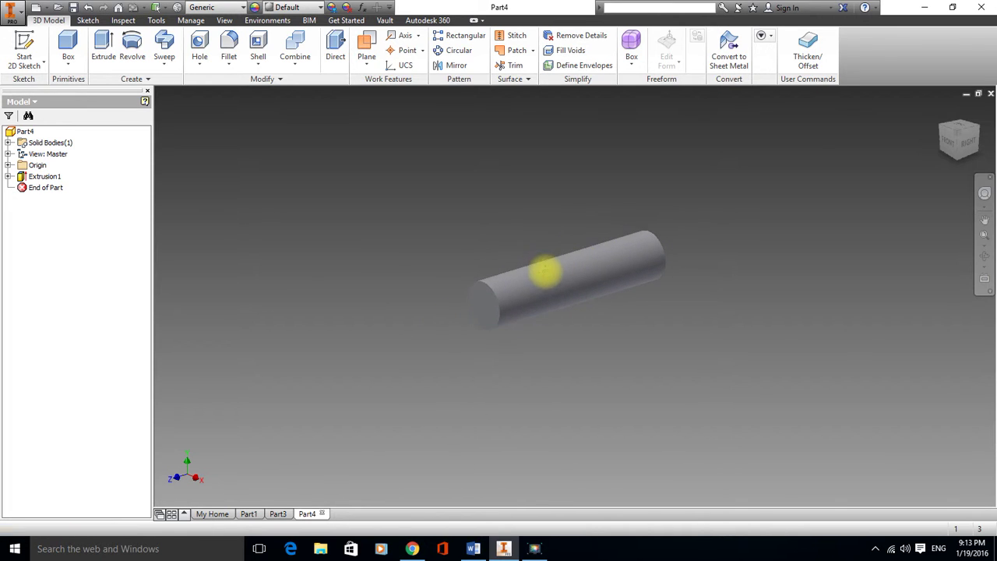
scroll(550, 282, down, 3)
middle_drag(828, 260, 756, 293)
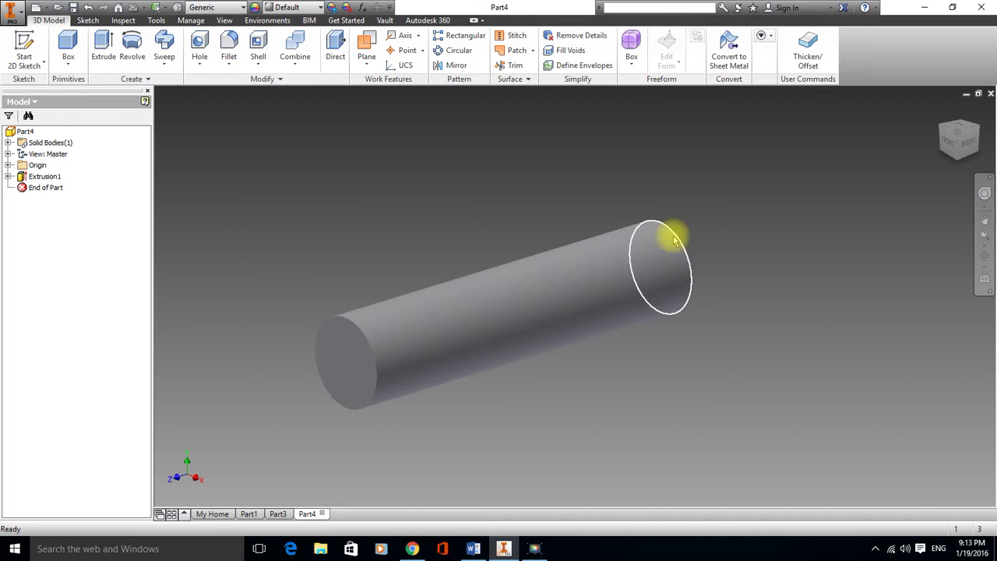
- Create a work plane offset 6 mm upward from the XZ plane, tangent to the top of the cylinder
click(536, 253)
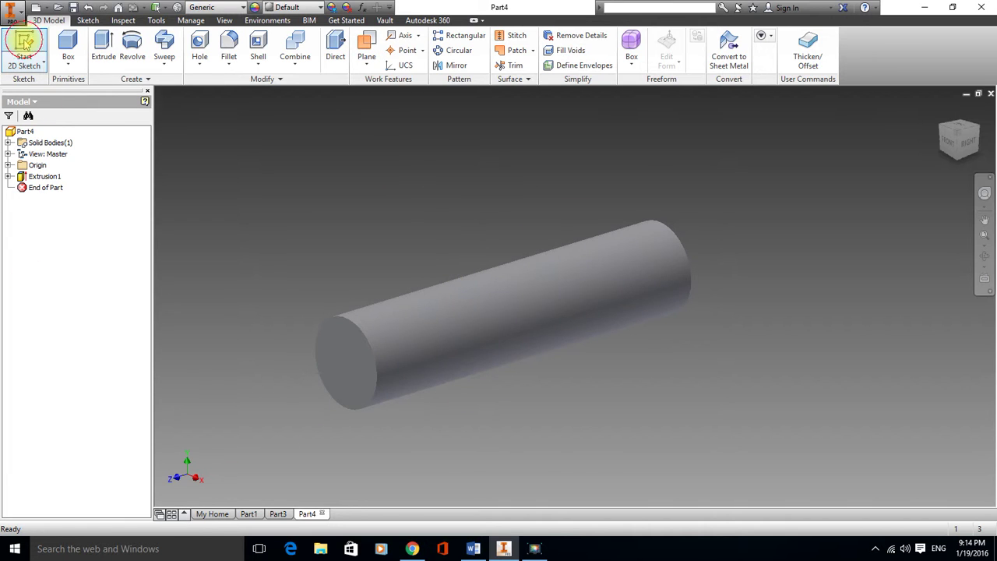
click(26, 43)
click(368, 39)
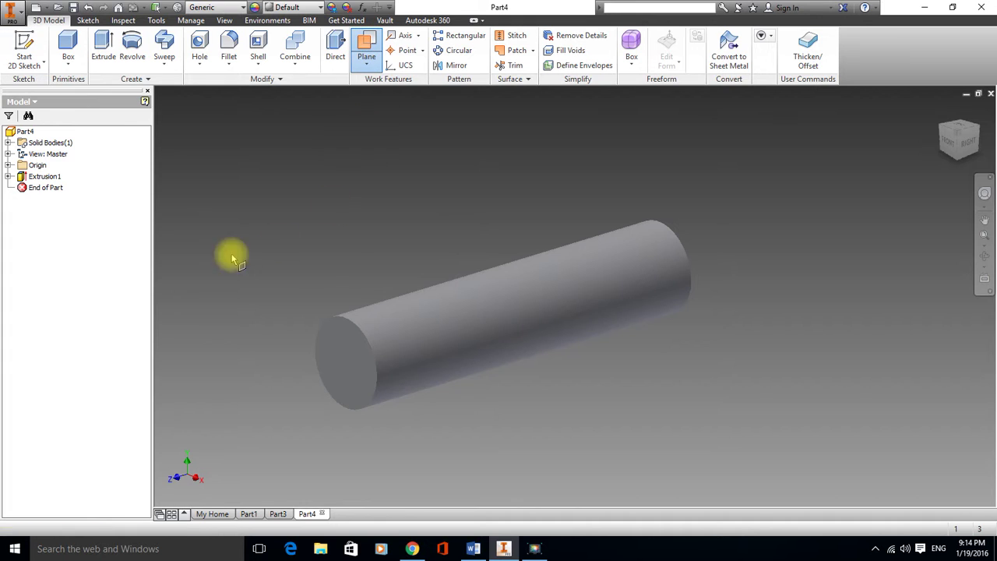
click(8, 165)
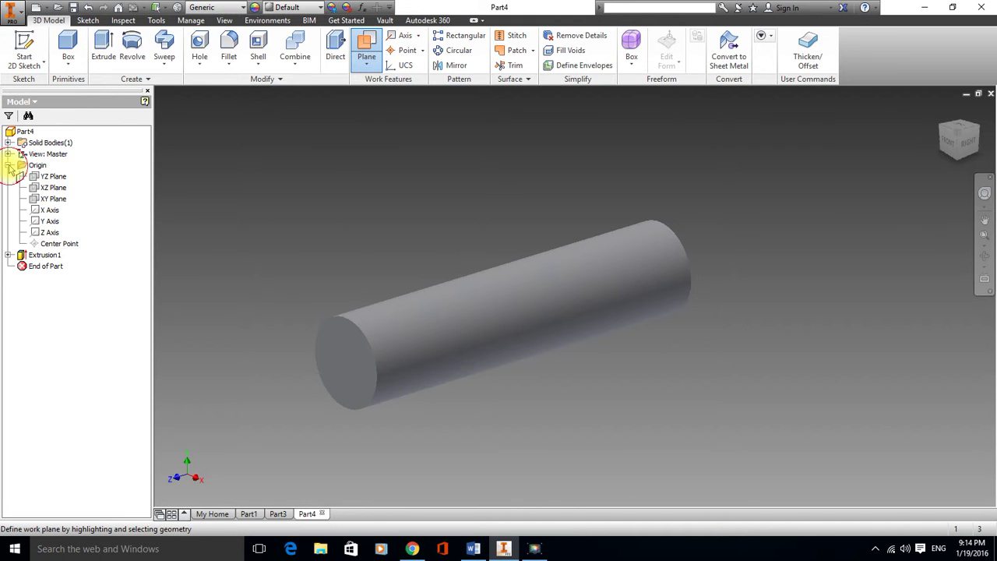
click(51, 189)
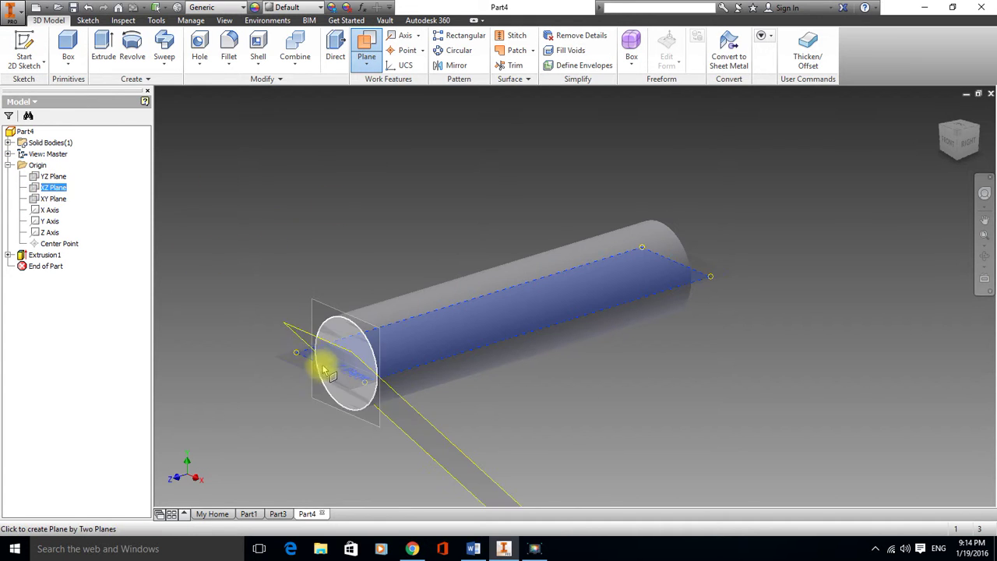
drag(300, 356, 289, 302)
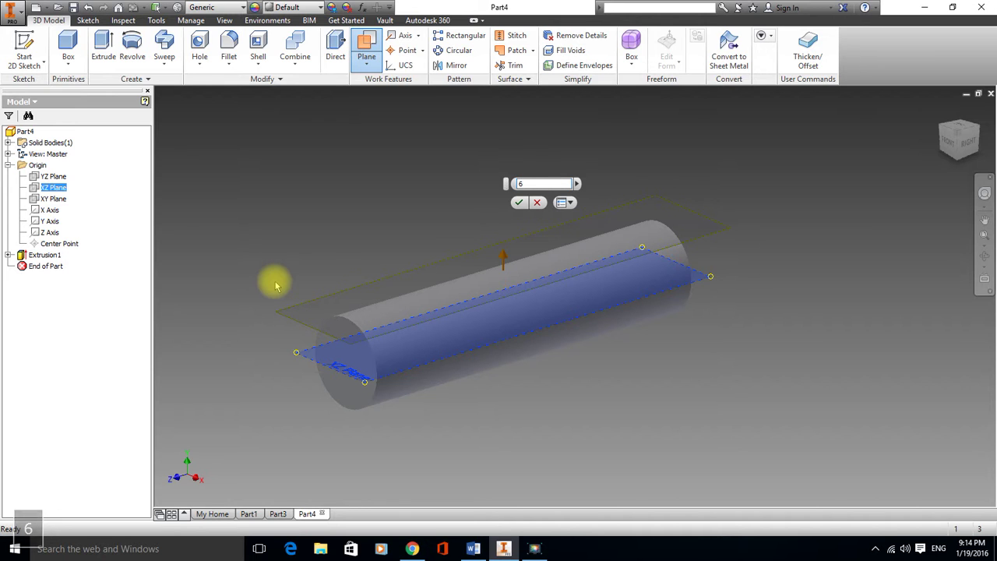
click(515, 203)
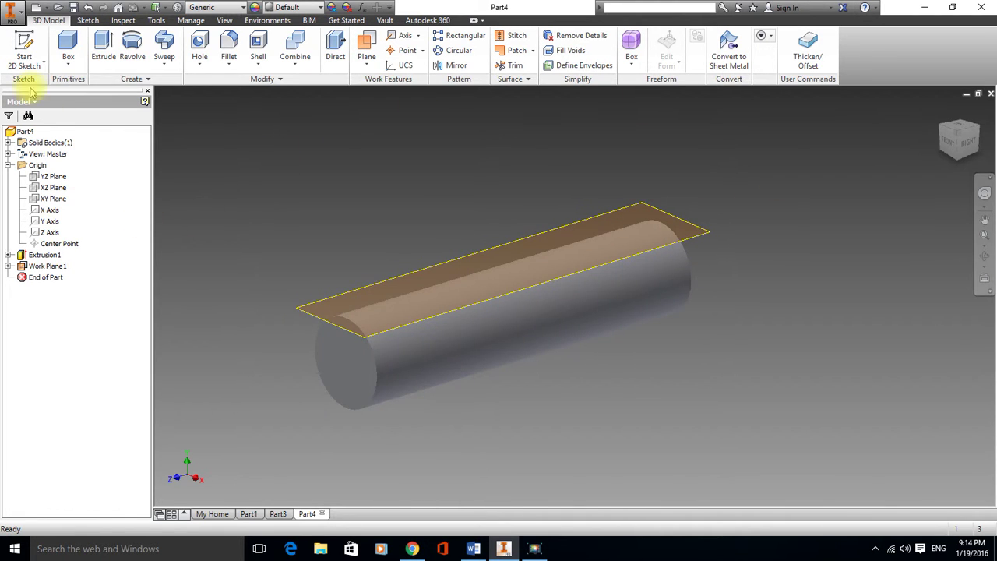
- Start a sketch on the offset work plane and project the cylinder's two side edges and both end edges into it
click(24, 43)
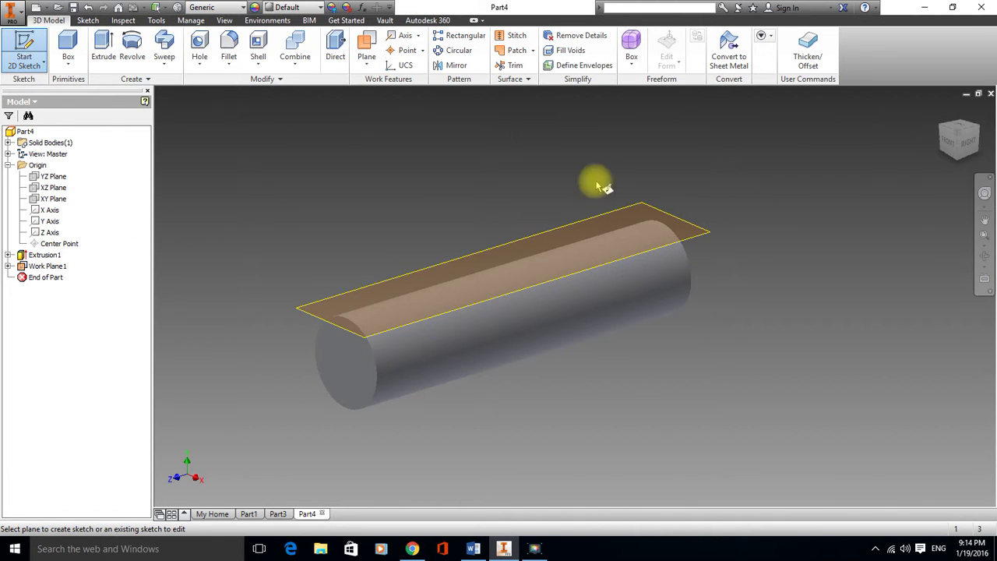
click(628, 206)
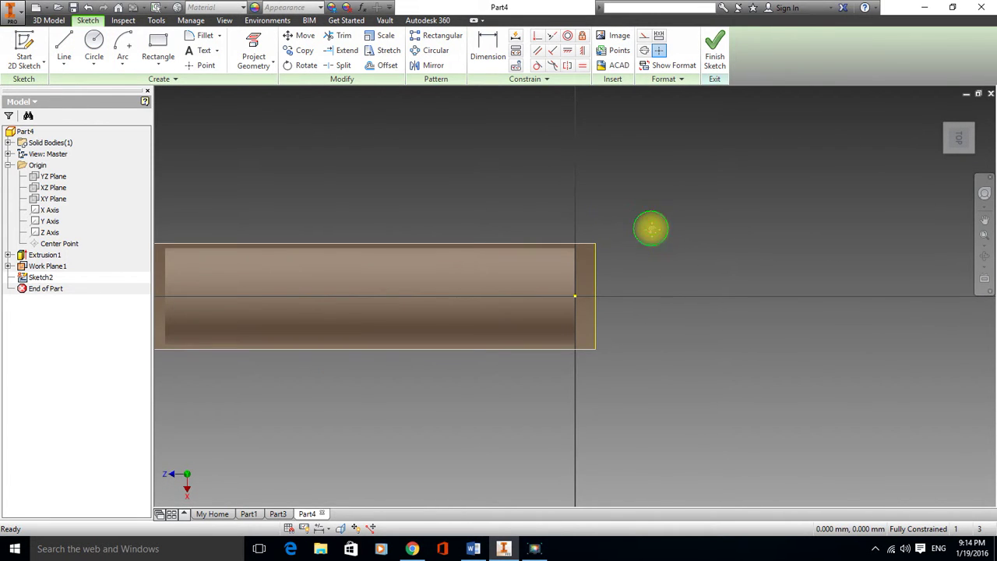
middle_drag(651, 228, 723, 234)
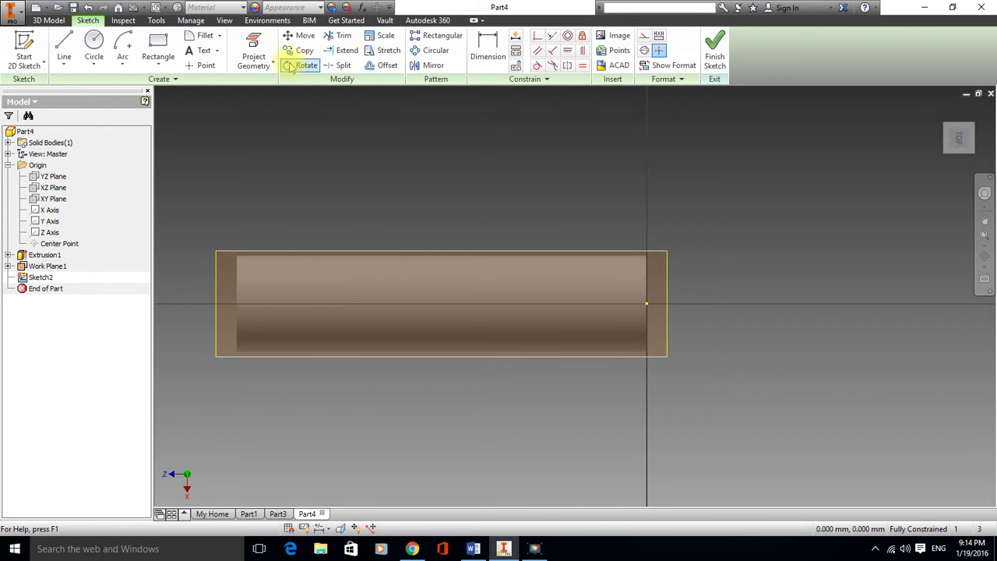
click(254, 48)
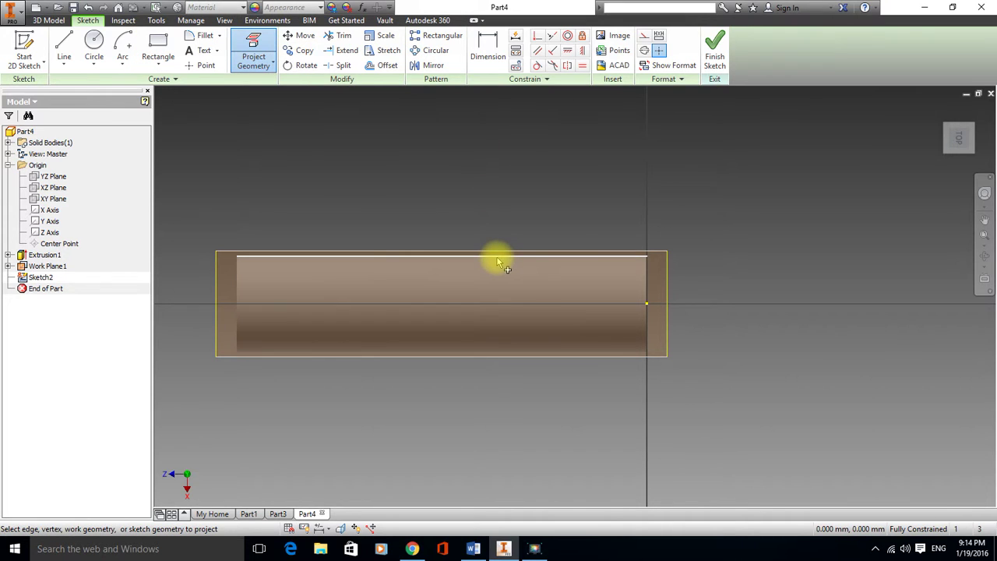
click(646, 257)
click(648, 282)
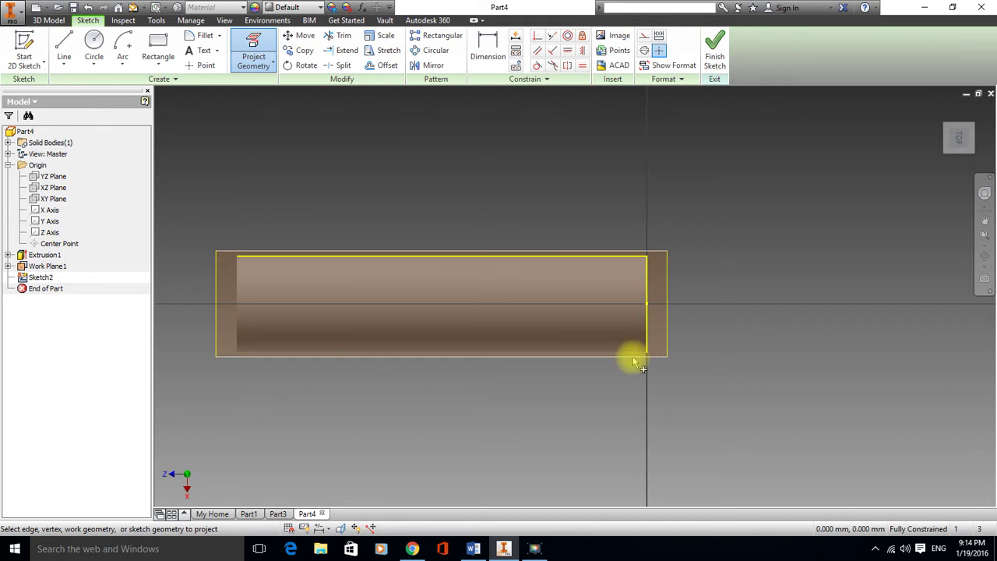
click(626, 352)
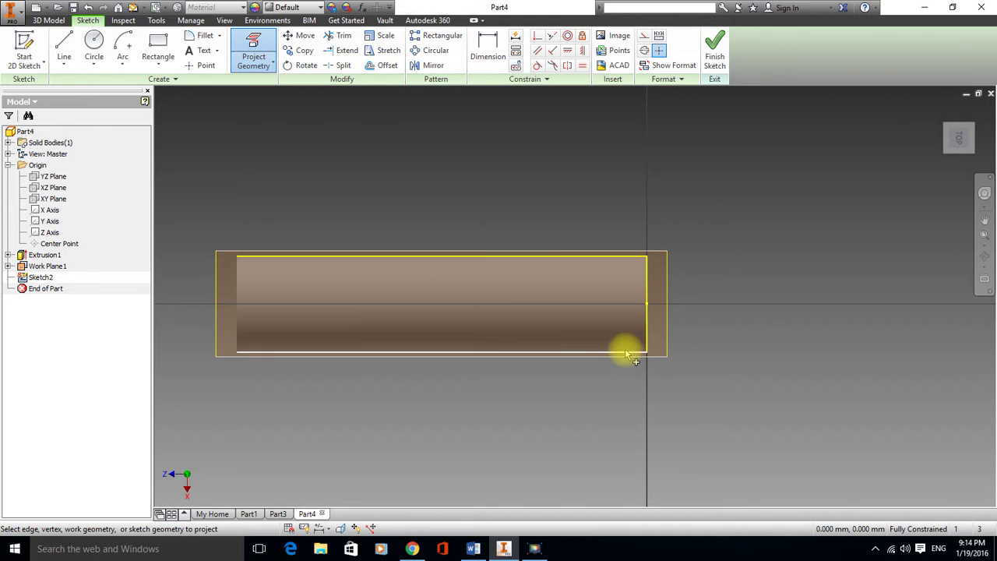
click(239, 288)
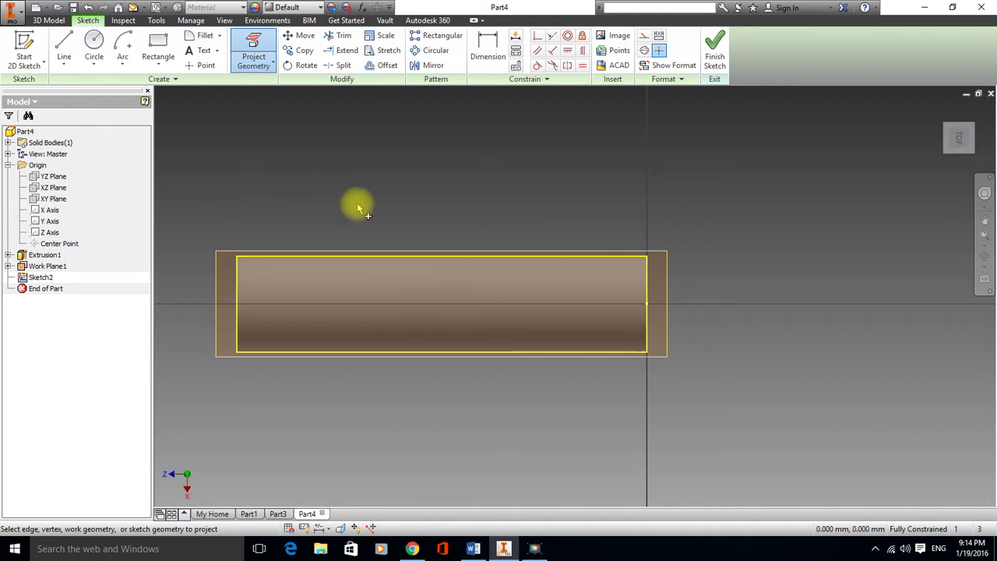
- Draw a rectangle overlapping the rod's end at the origin, wider than the rod and reaching about 15 mm inward from the end
click(161, 42)
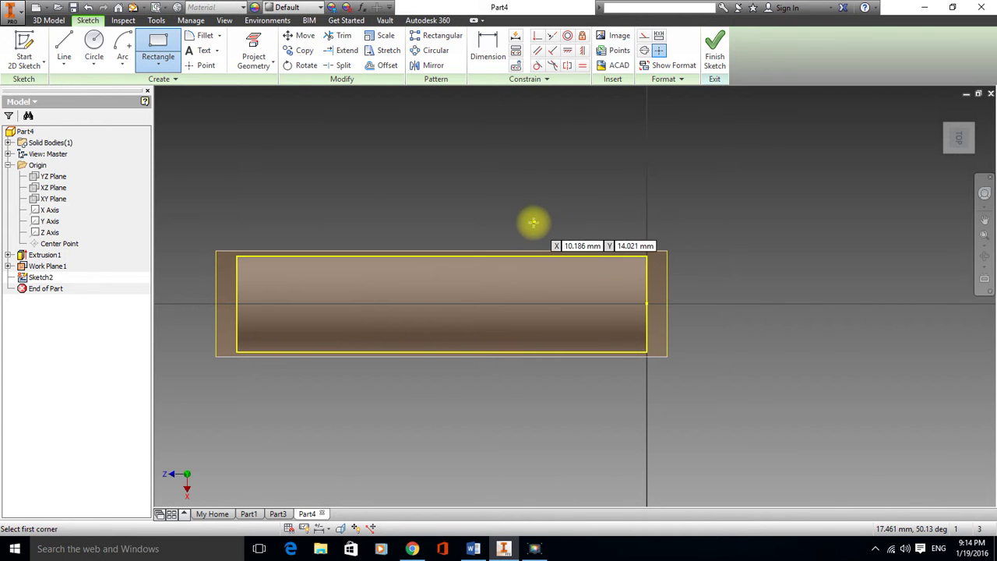
click(528, 227)
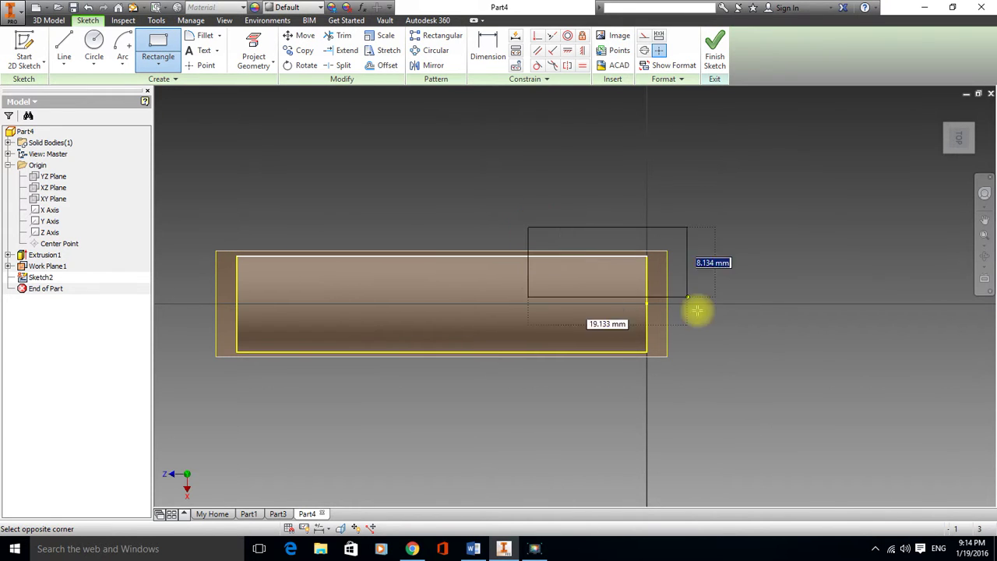
click(698, 382)
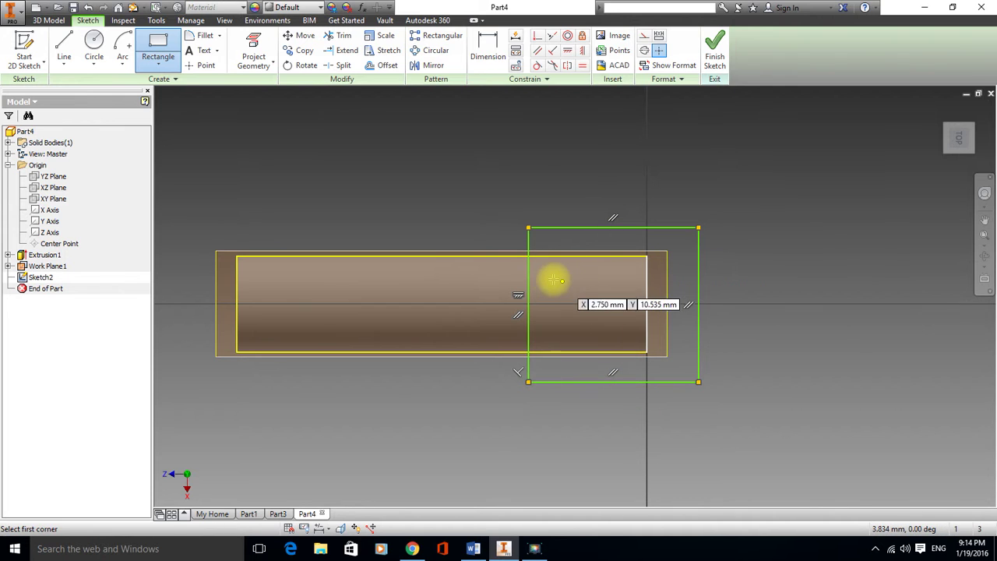
- Dimension the rectangle's inner side 13 mm from the projected end edge at the origin and finish the sketch
click(489, 43)
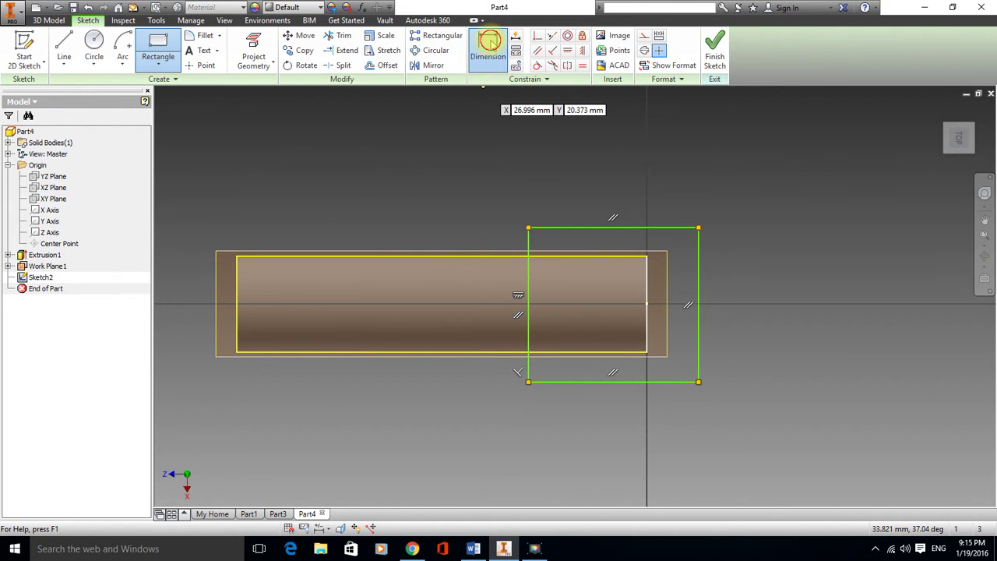
click(530, 281)
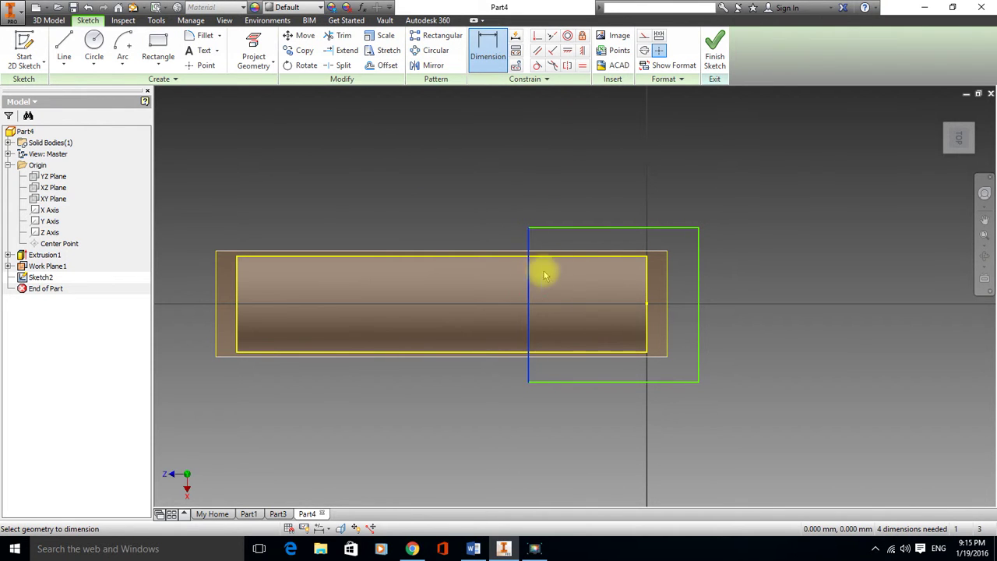
click(650, 290)
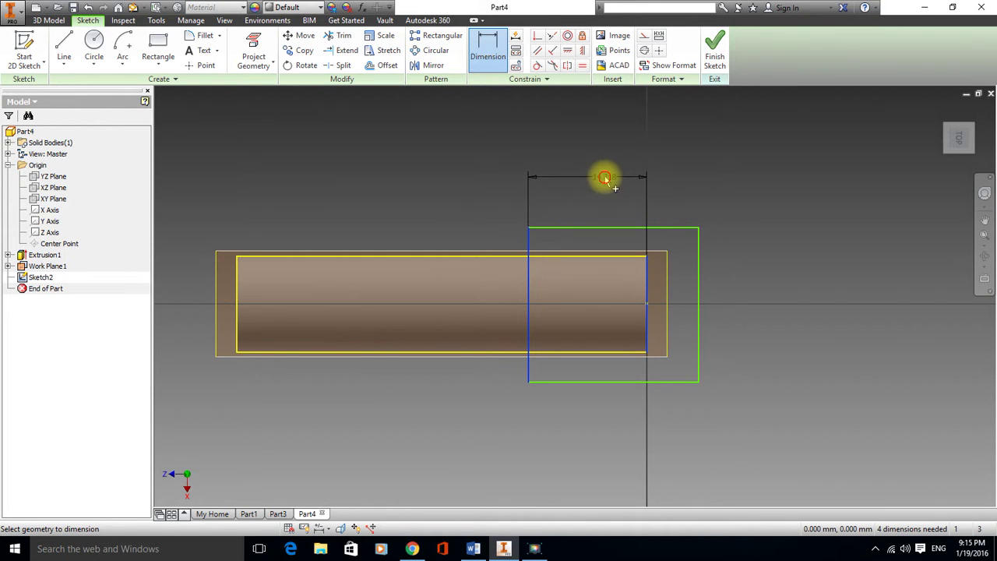
click(600, 177)
text(13)
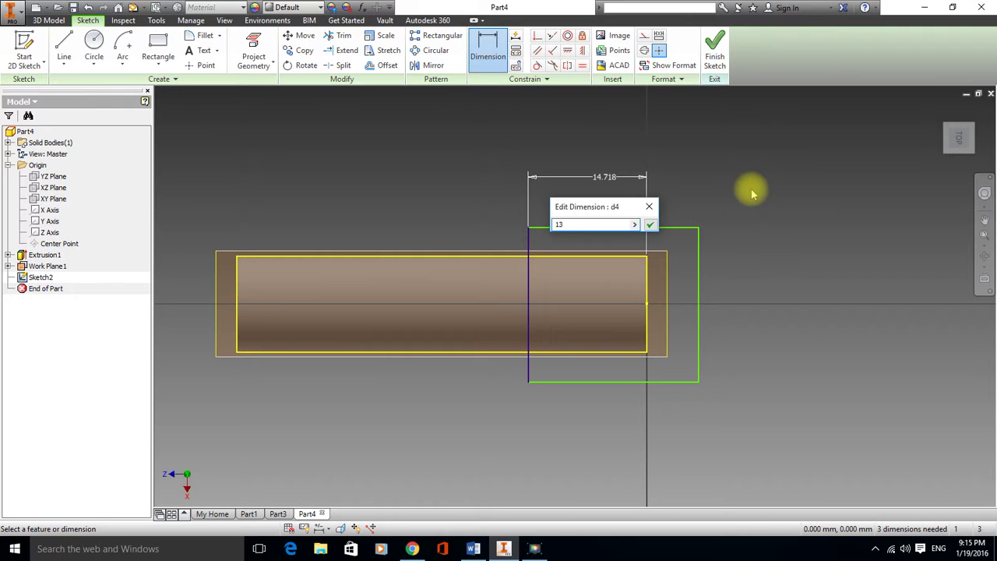
key(Return)
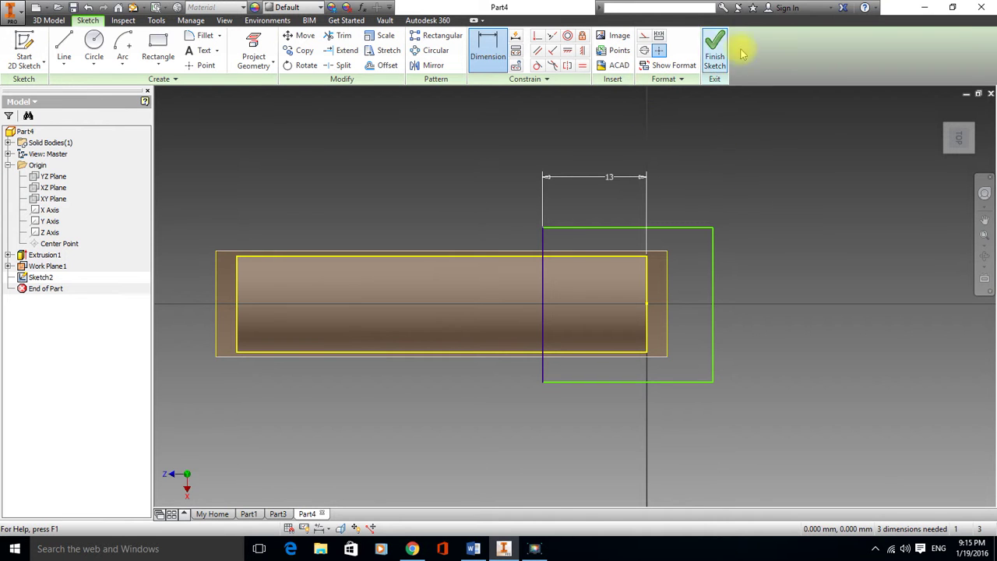
click(715, 49)
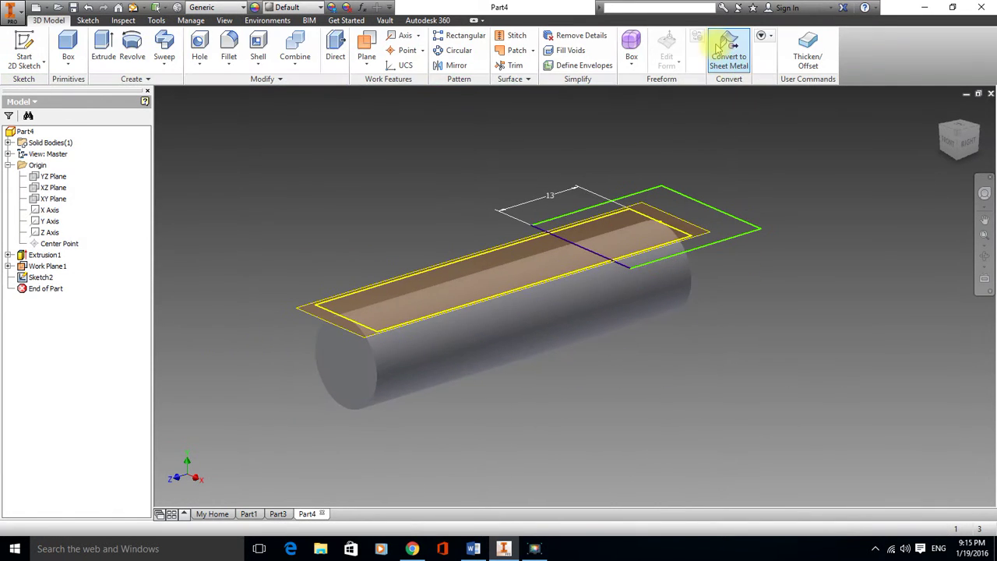
- Cut-extrude the rectangle 2 mm down into the cylinder to form the first flat, checking the depth against the Word drawing
click(97, 45)
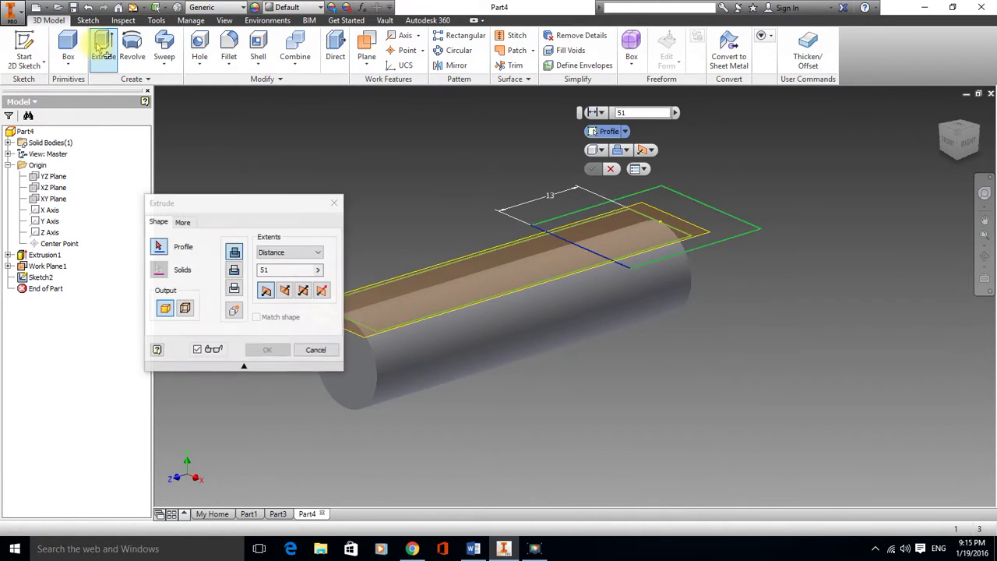
click(689, 218)
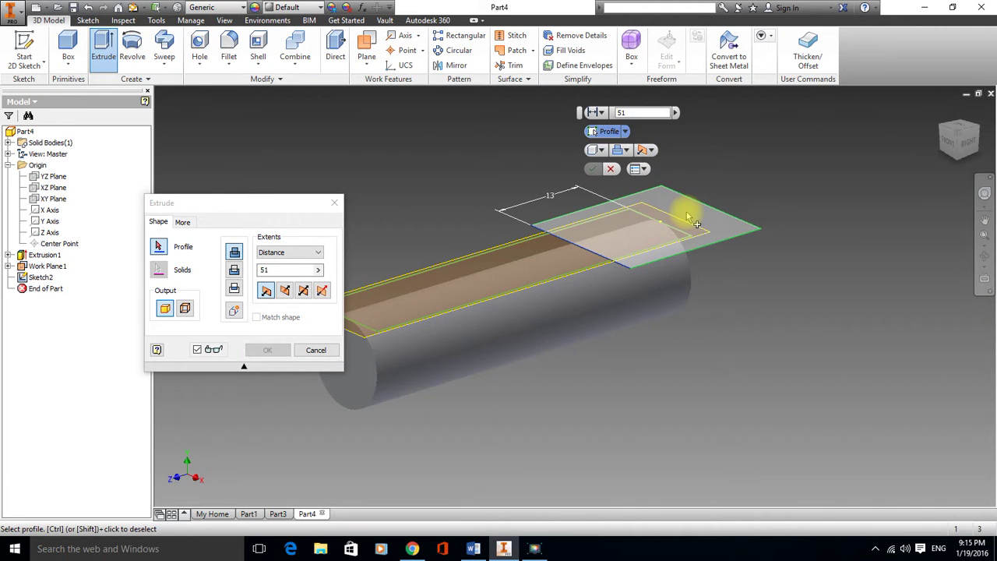
click(694, 150)
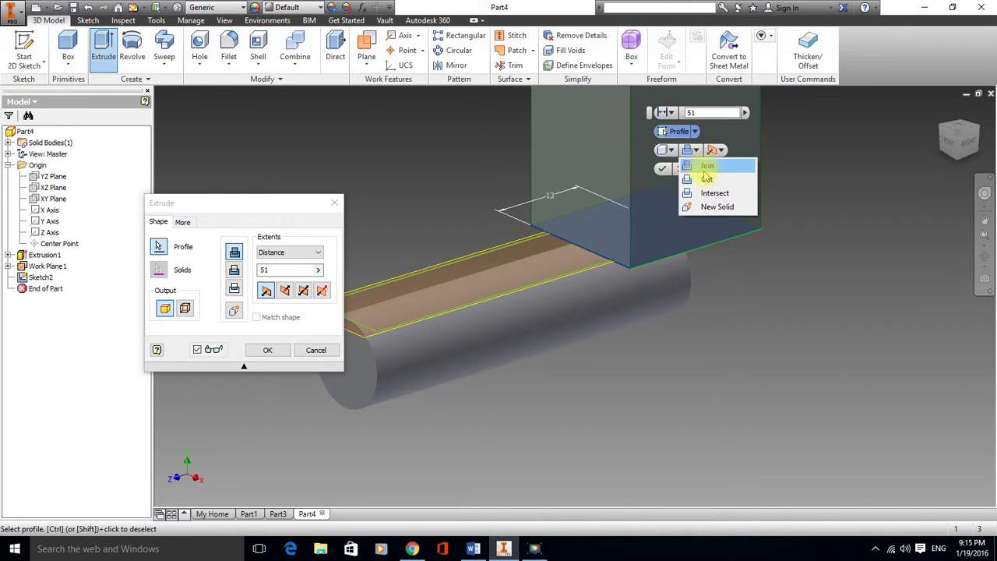
click(707, 179)
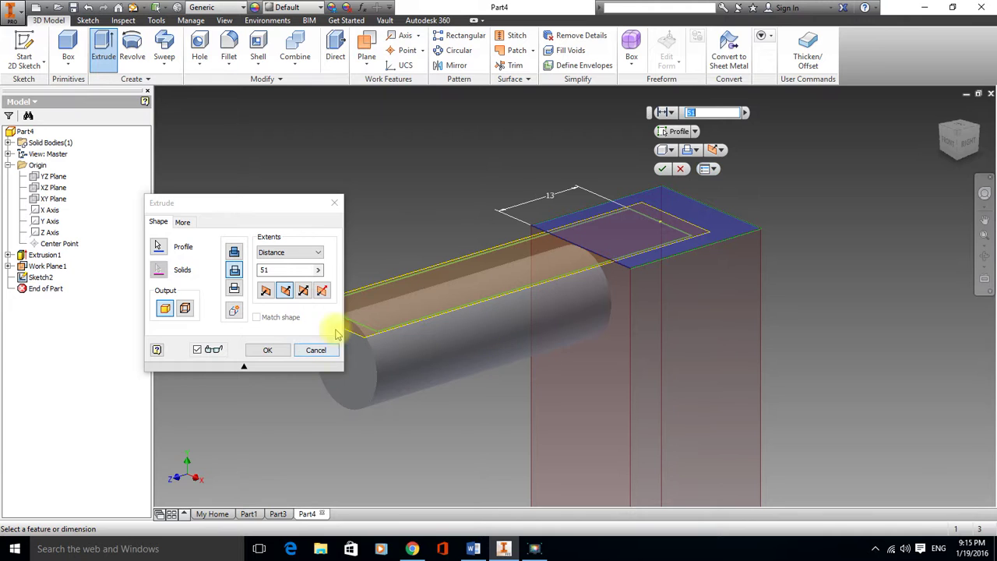
click(473, 549)
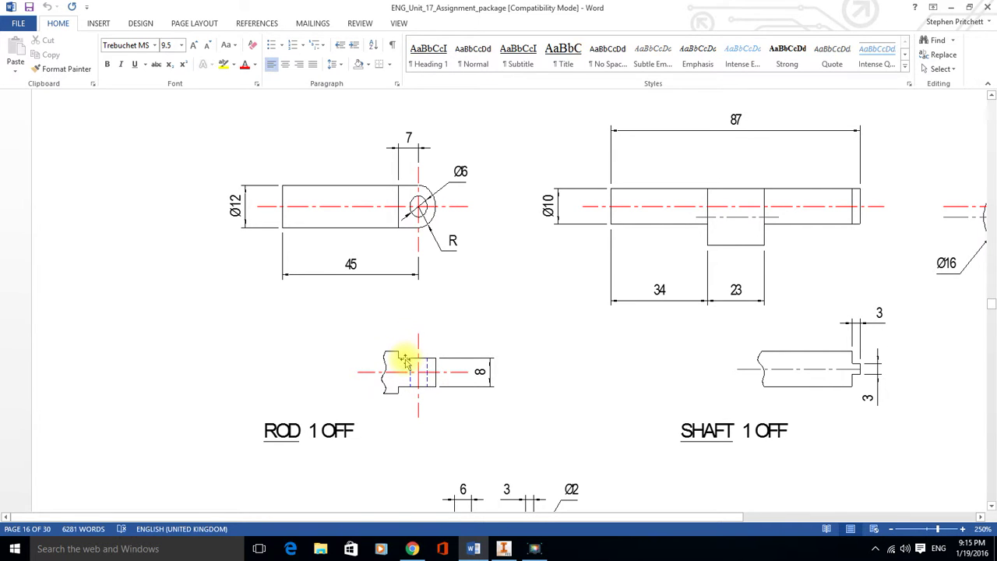
click(504, 548)
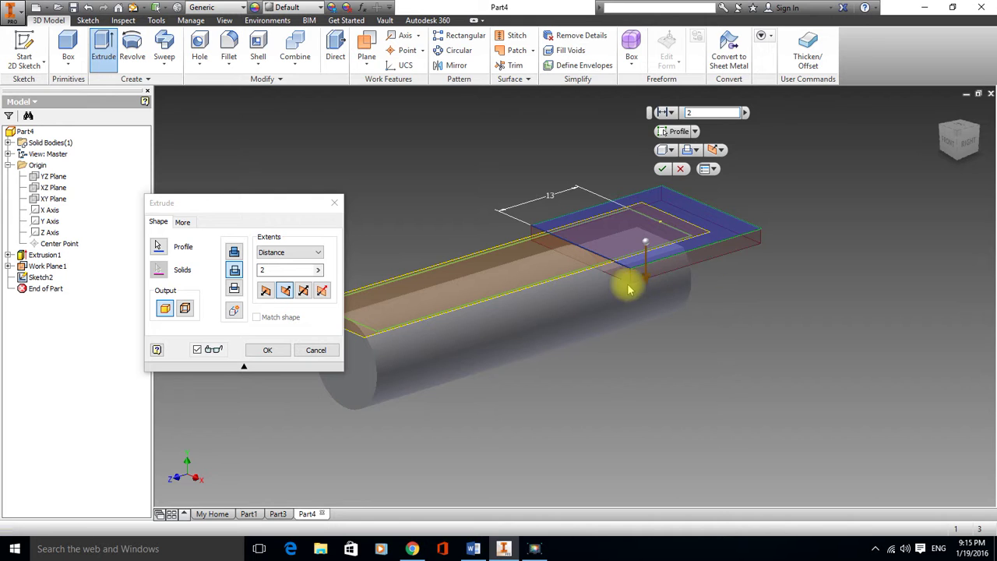
click(663, 171)
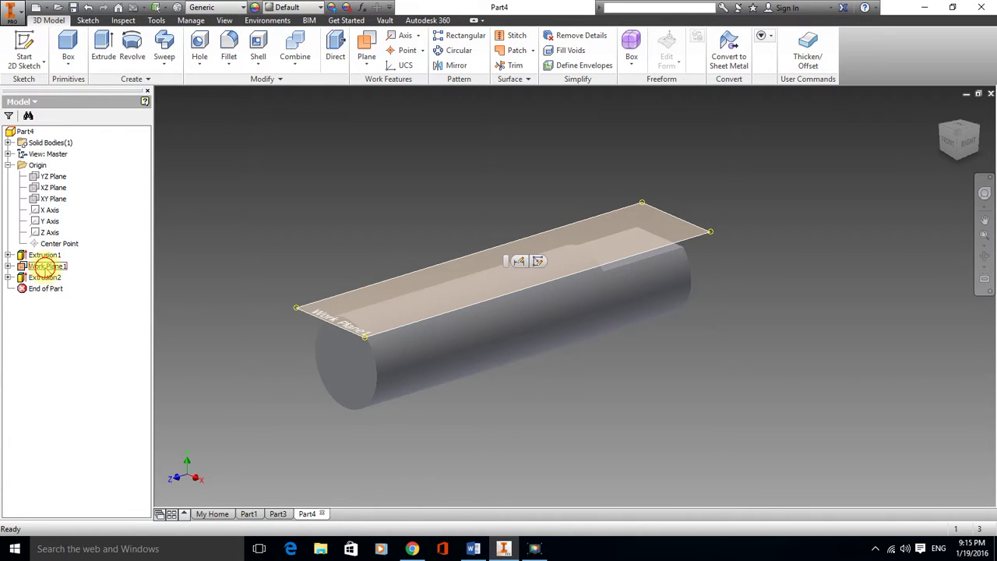
- Hide the offset work plane
click(45, 267)
right_click(45, 267)
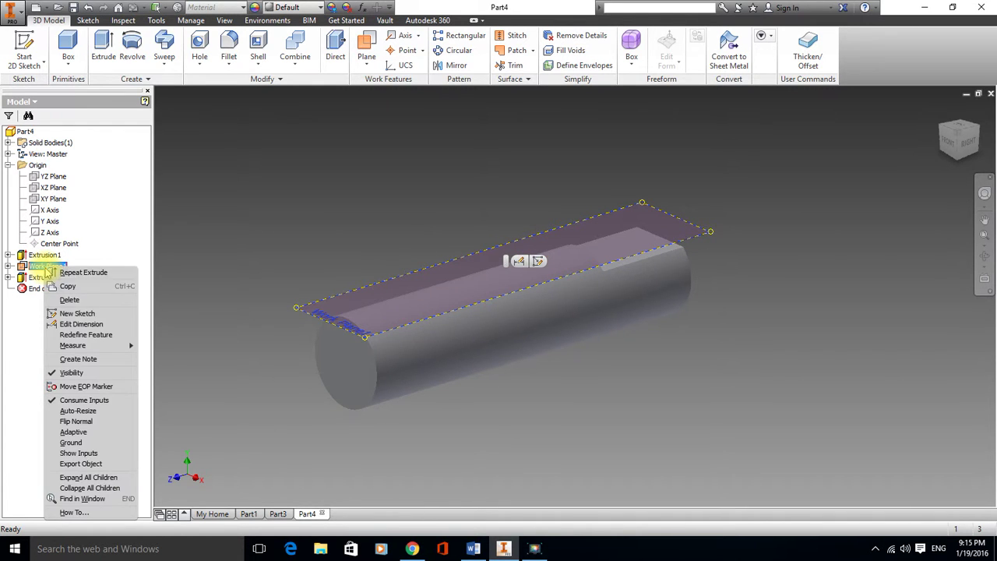
click(78, 374)
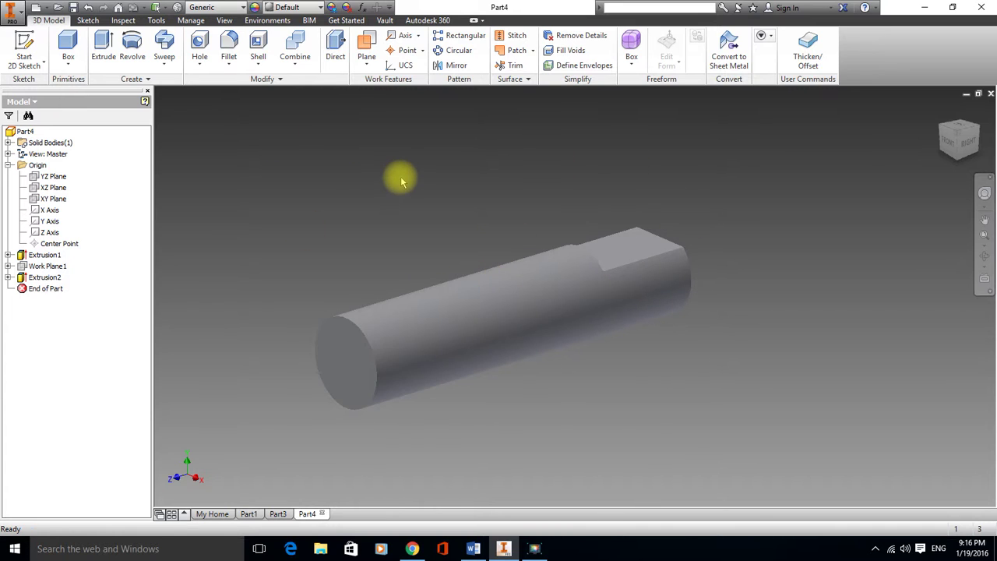
- Mirror the 2 mm flat cut about the XZ plane to create the matching flat on the opposite side
click(456, 67)
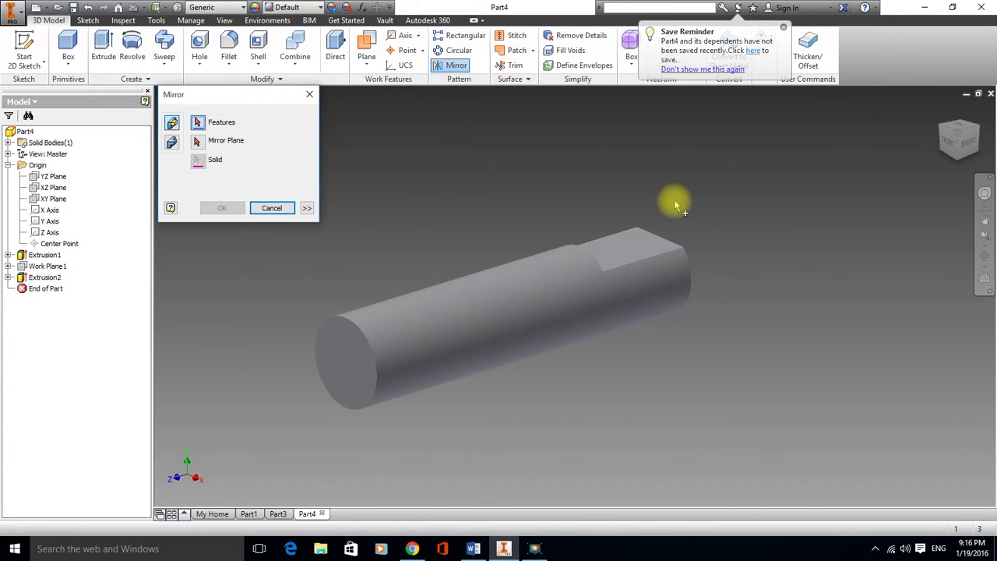
click(630, 247)
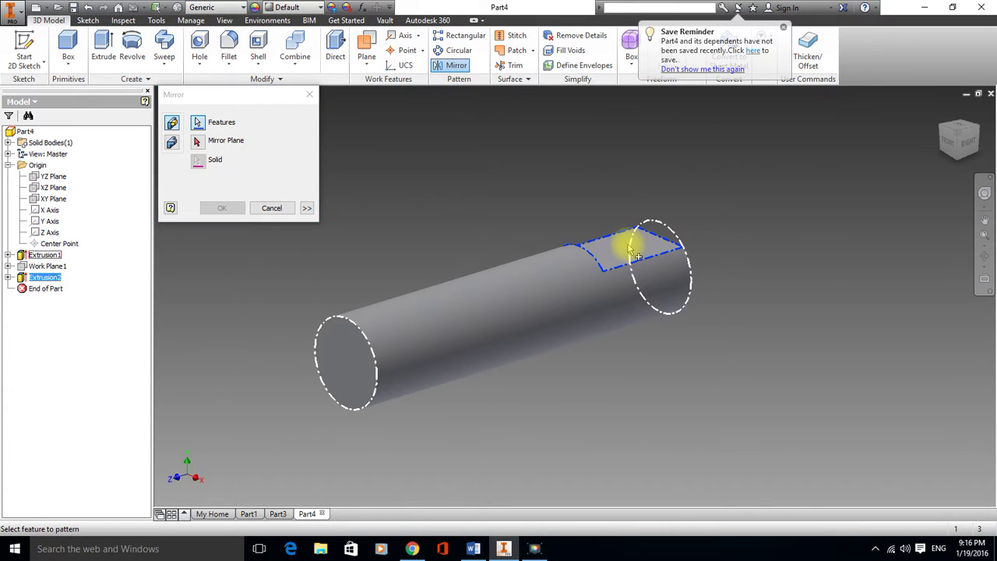
click(198, 142)
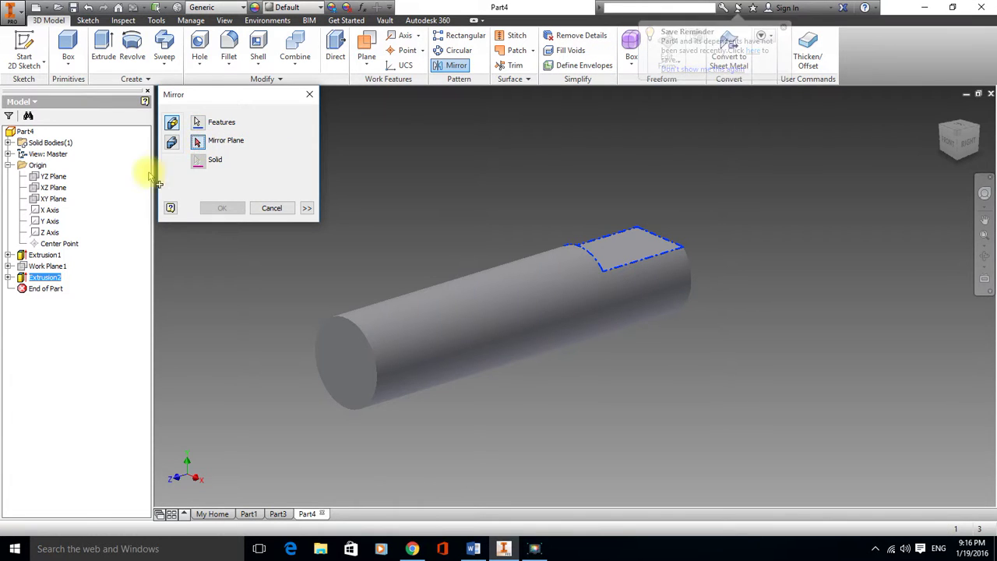
click(55, 188)
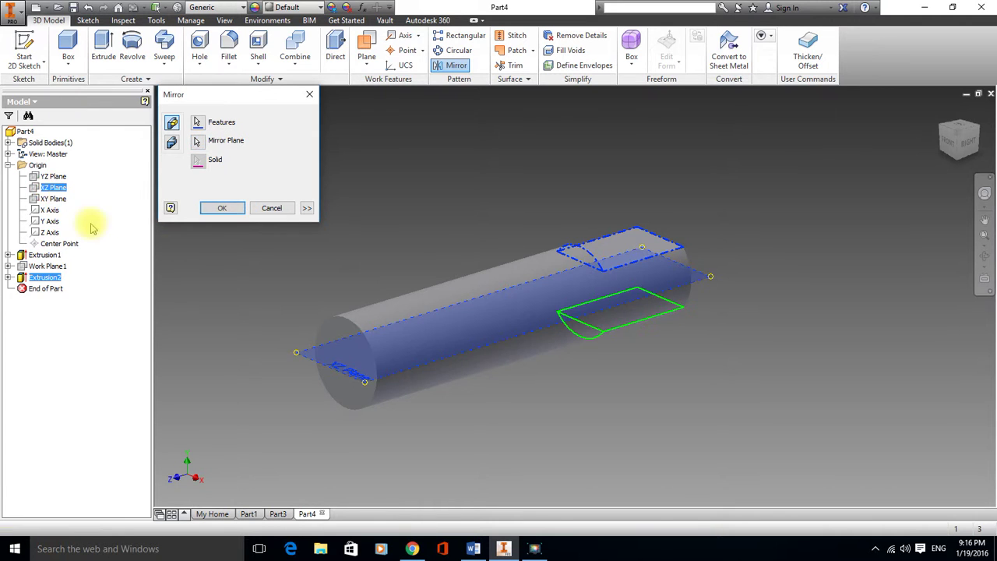
click(224, 208)
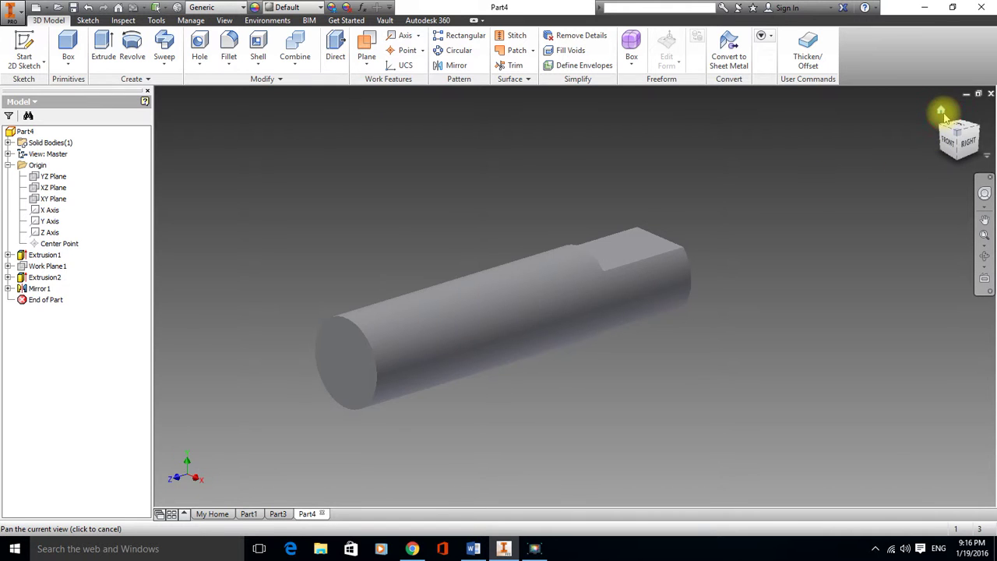
- Inspect both flats on the rod from several angles and compare it with the earlier rod model in Part3
click(941, 111)
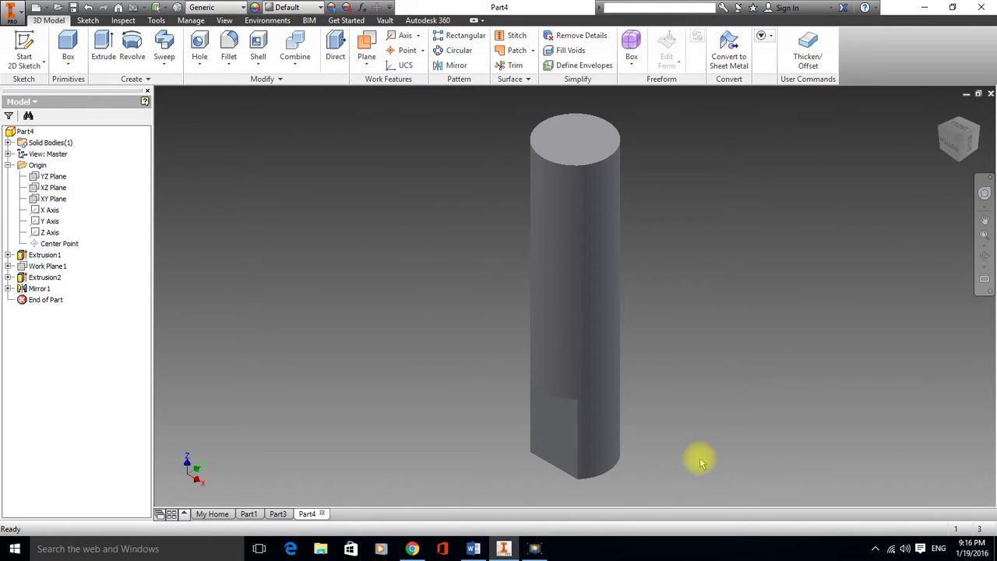
shift+middle_drag(641, 461, 632, 385)
click(282, 514)
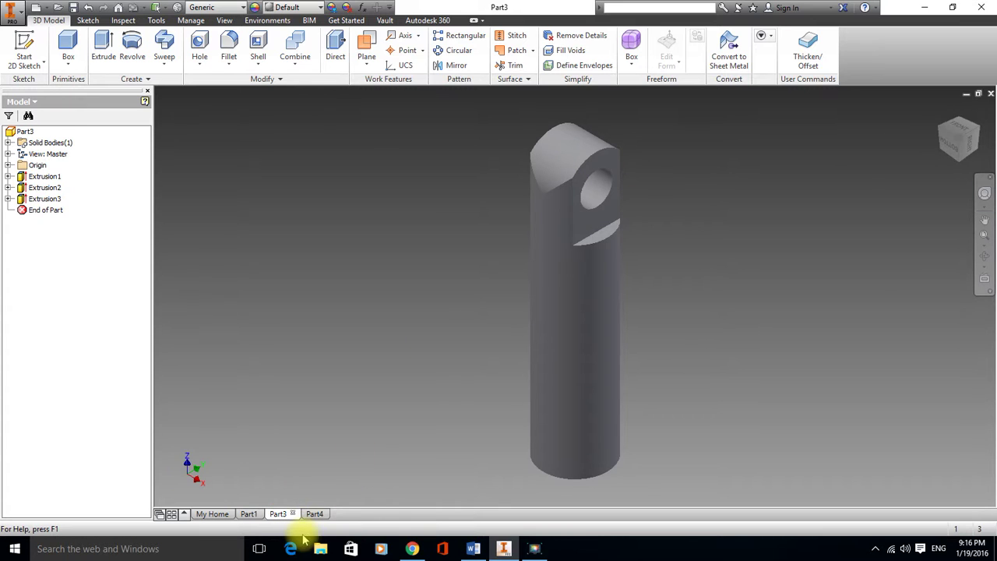
click(316, 514)
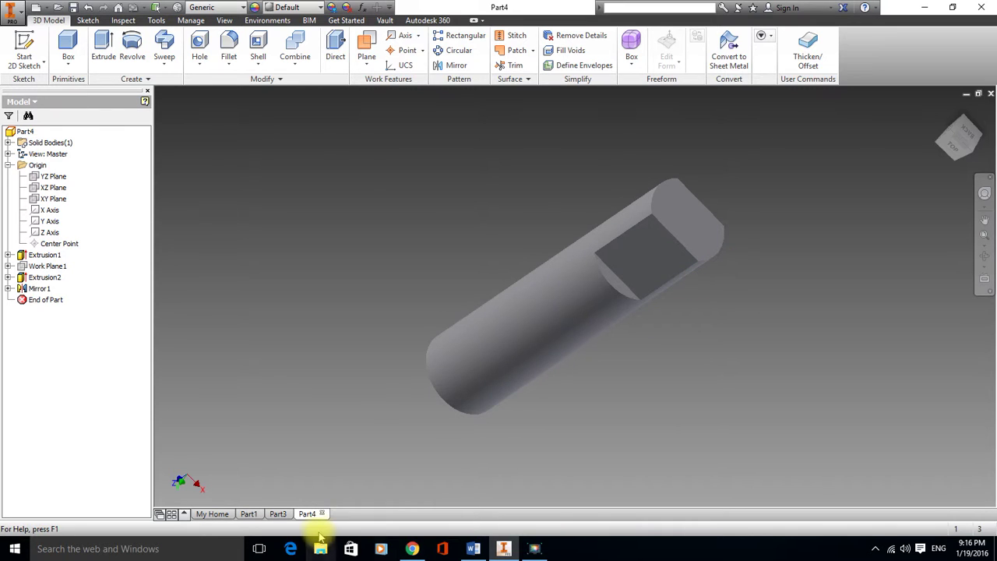
click(277, 514)
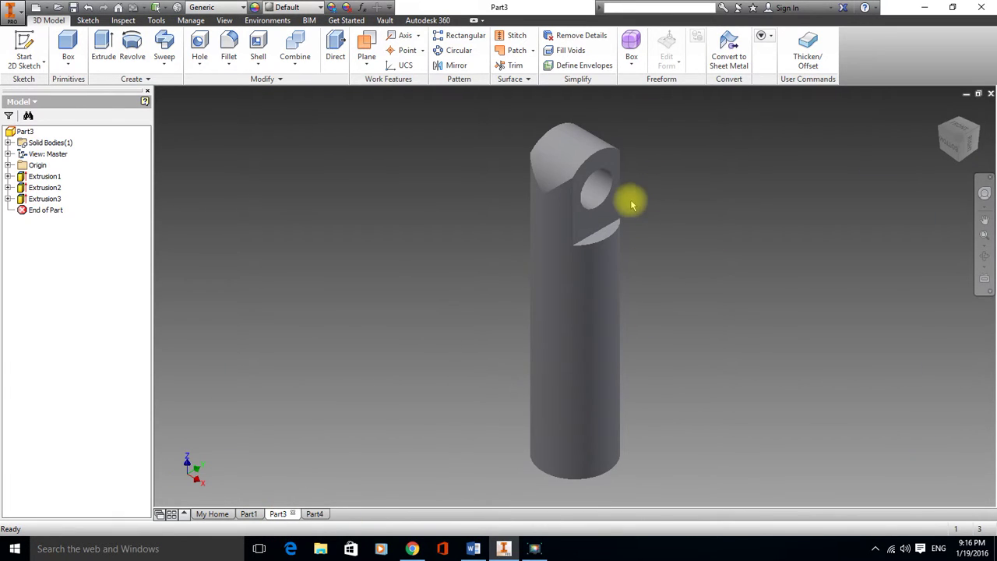